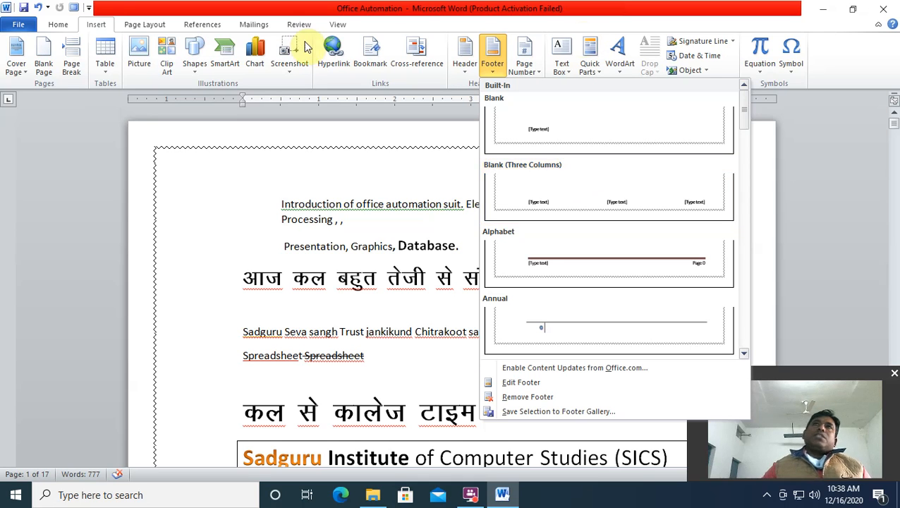
- Examine the chapter style and separator options in the page number format settings, leaving chapter numbers excluded
{"action": "left_click", "coordinate": [524, 57]}
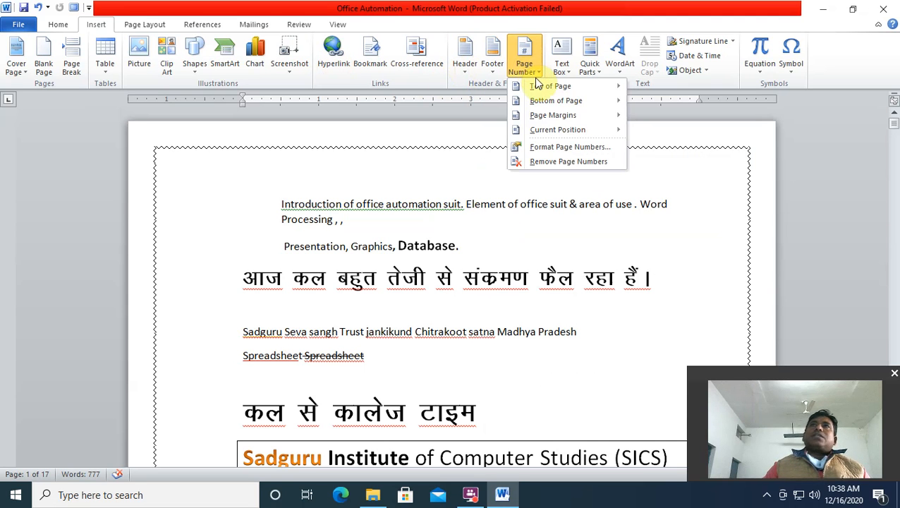
{"action": "left_click", "coordinate": [554, 154]}
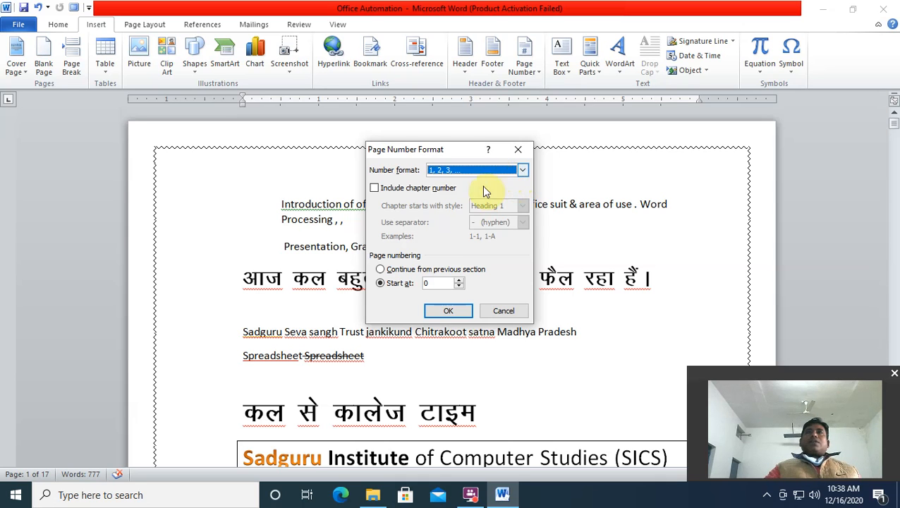
{"action": "left_click", "coordinate": [375, 188]}
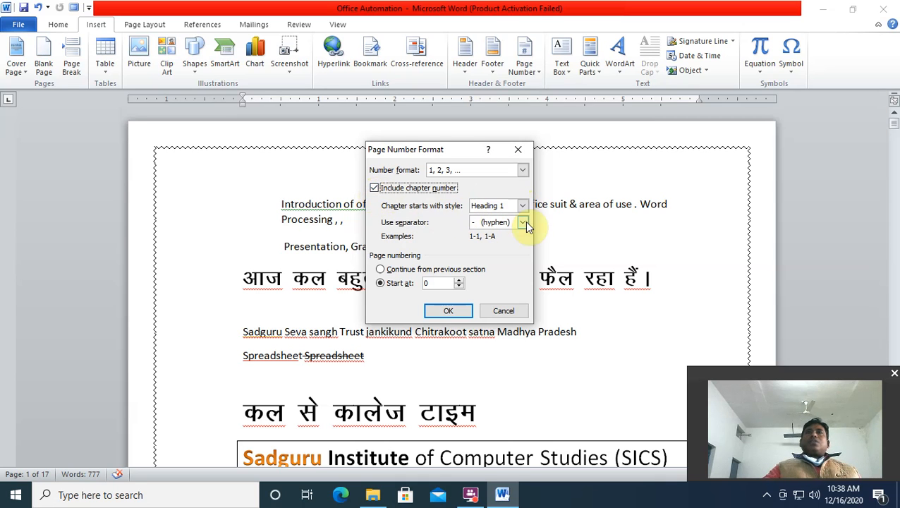
{"action": "left_click", "coordinate": [524, 206]}
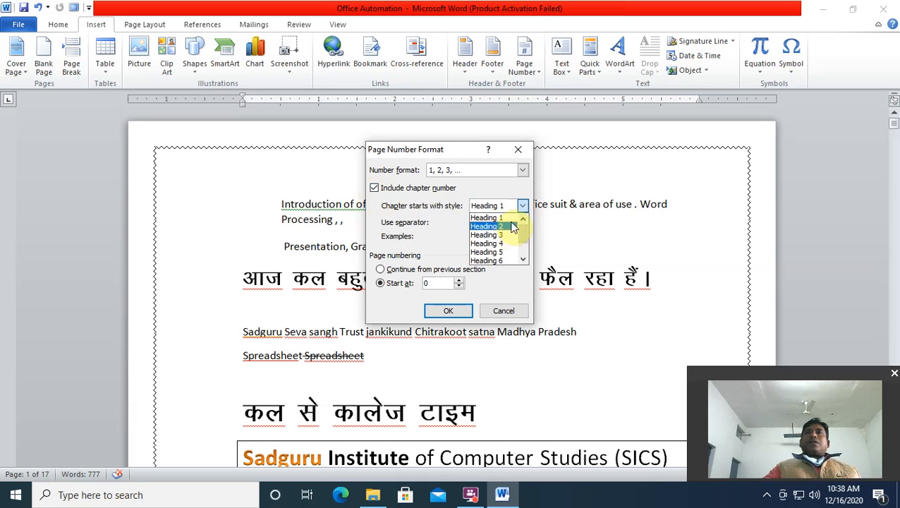
{"action": "left_click", "coordinate": [521, 207]}
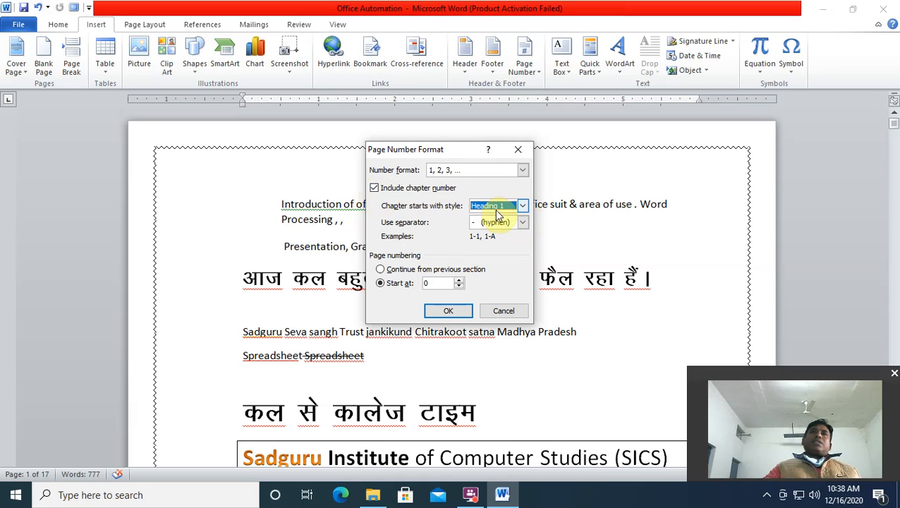
{"action": "left_click", "coordinate": [523, 224]}
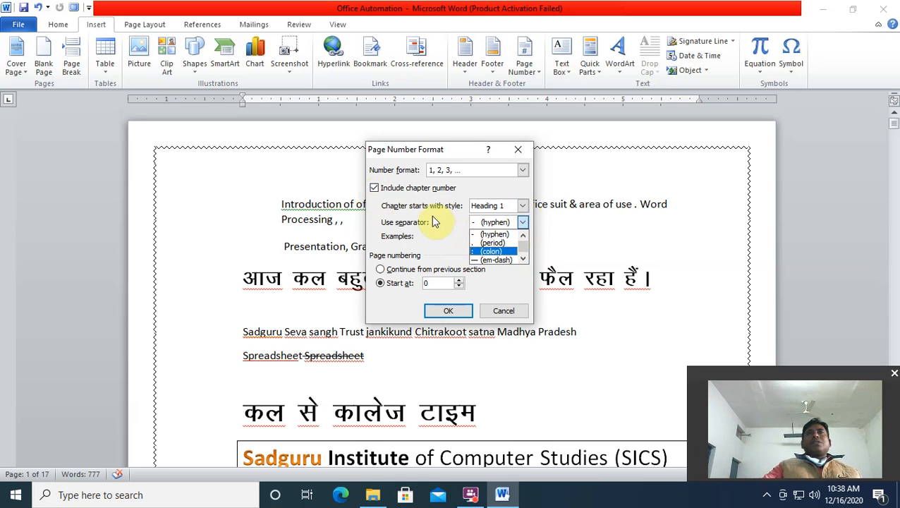
{"action": "left_click", "coordinate": [376, 189]}
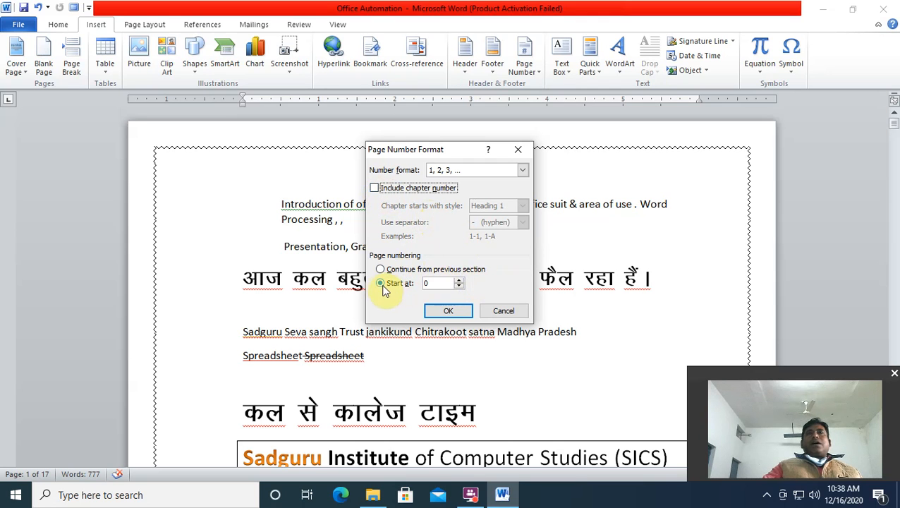
- Set the page numbering to start at 1 and apply the page number format
{"action": "left_click", "coordinate": [459, 280]}
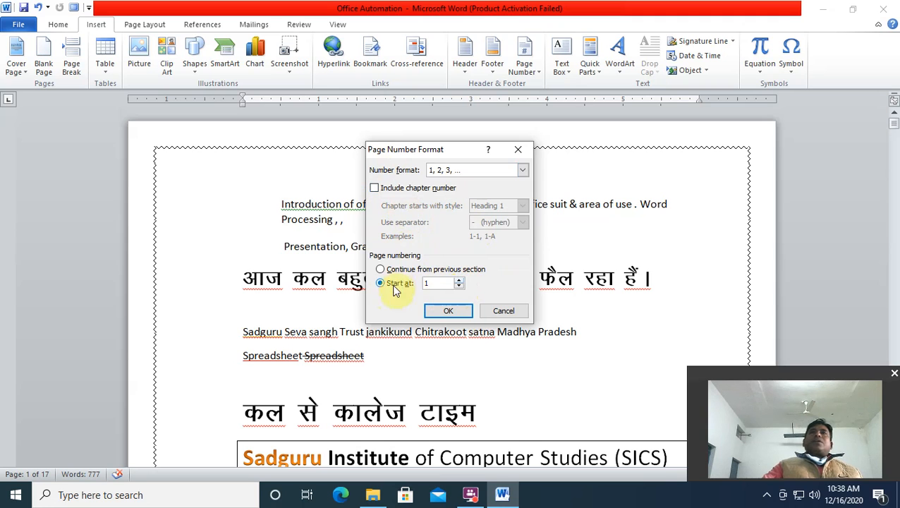
{"action": "left_click", "coordinate": [463, 311]}
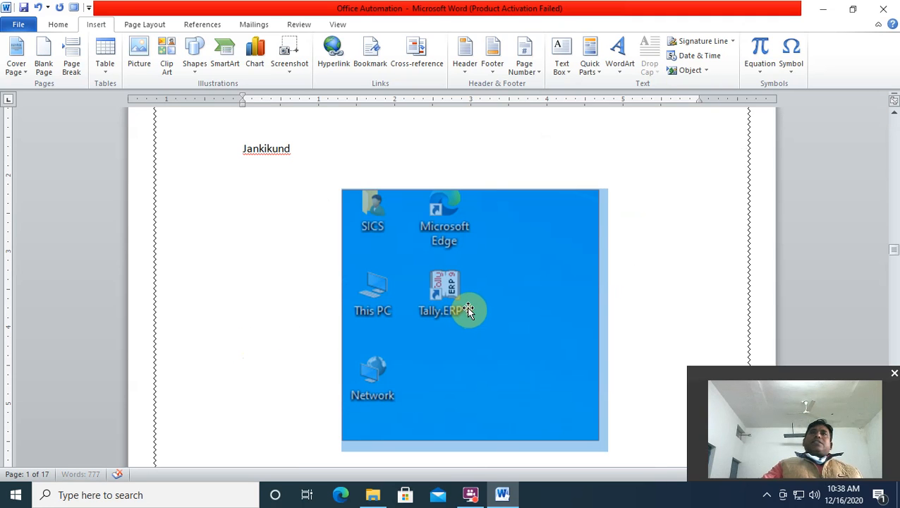
- Insert the built-in Alphabet header into the document
{"action": "scroll", "coordinate": [465, 279], "scroll_direction": "up", "scroll_amount": 5}
{"action": "scroll", "coordinate": [464, 279], "scroll_direction": "up", "scroll_amount": 4}
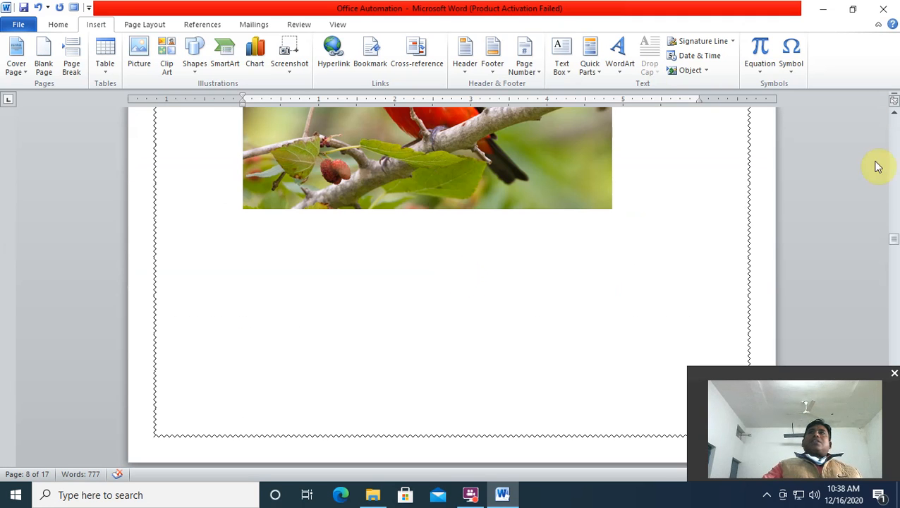
{"action": "left_click_drag", "start_coordinate": [895, 245], "coordinate": [895, 120]}
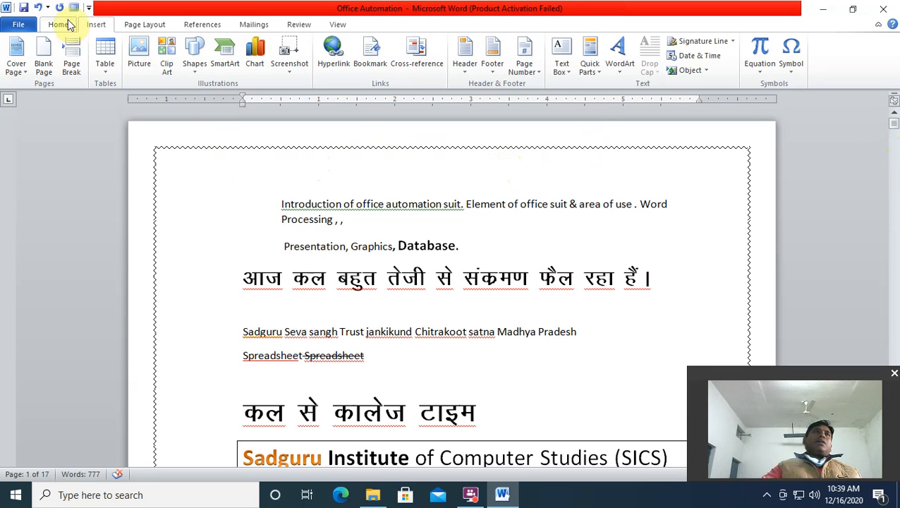
{"action": "left_click", "coordinate": [465, 55]}
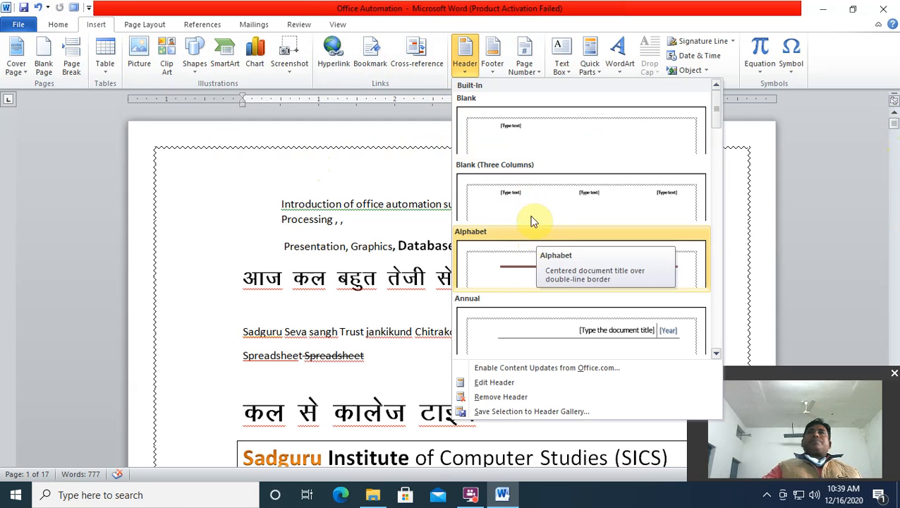
{"action": "left_click", "coordinate": [501, 266]}
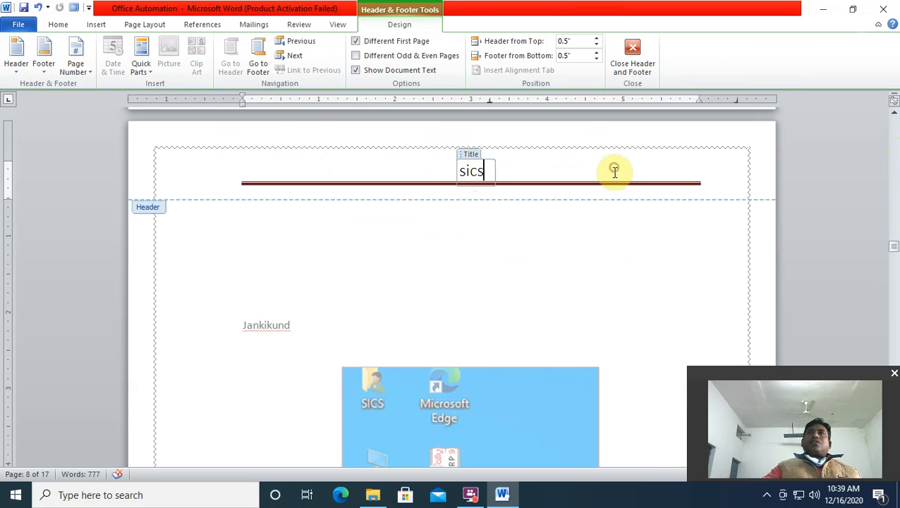
- Insert a page number at the top of the pages using the Plain Number 1 style
{"action": "left_click", "coordinate": [75, 65]}
{"action": "mouse_move", "coordinate": [90, 86]}
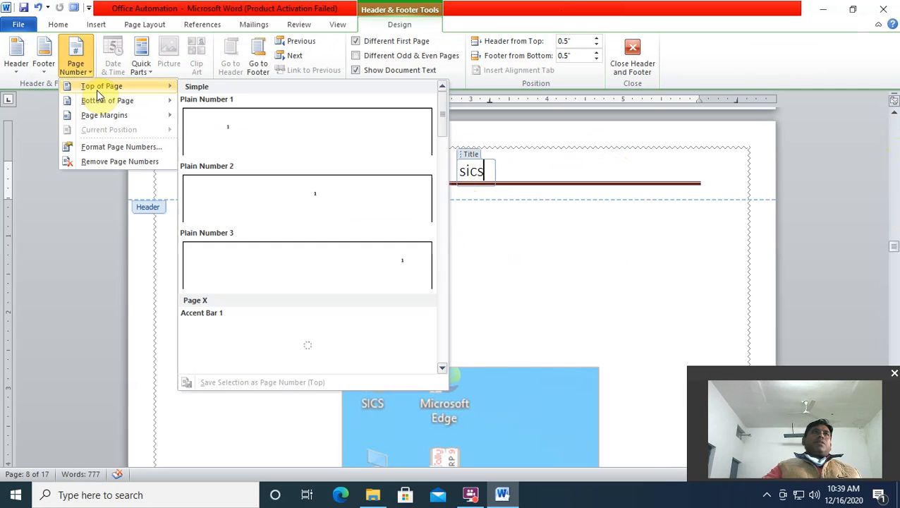
{"action": "left_click", "coordinate": [227, 139]}
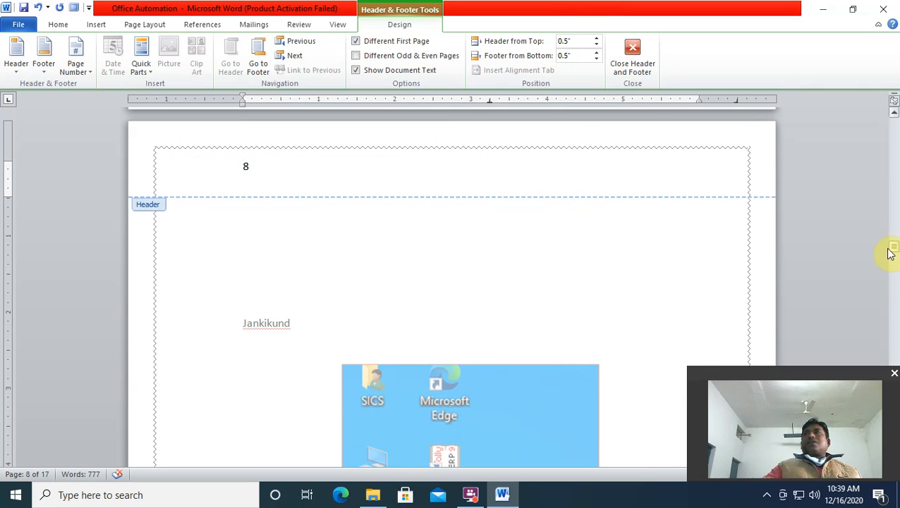
- Set the page numbering to start at 2 in the page number format
{"action": "left_click_drag", "start_coordinate": [894, 252], "coordinate": [895, 125]}
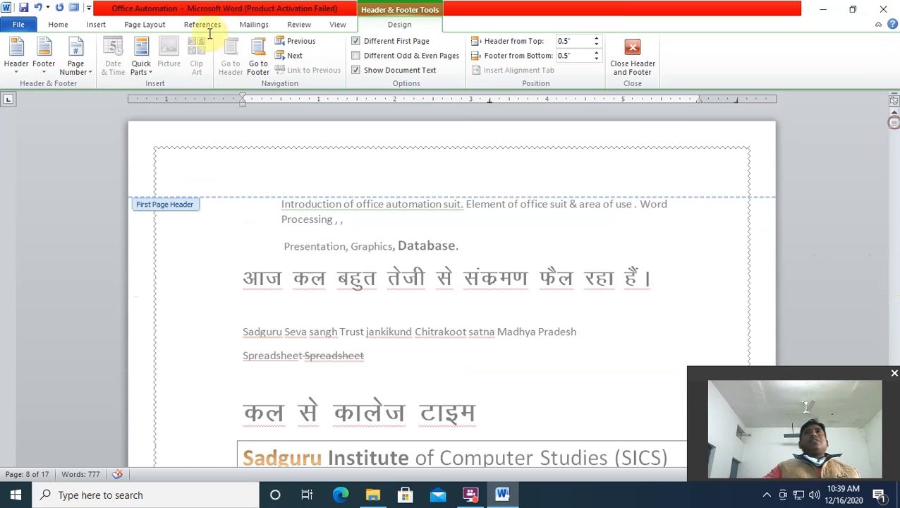
{"action": "left_click", "coordinate": [86, 71]}
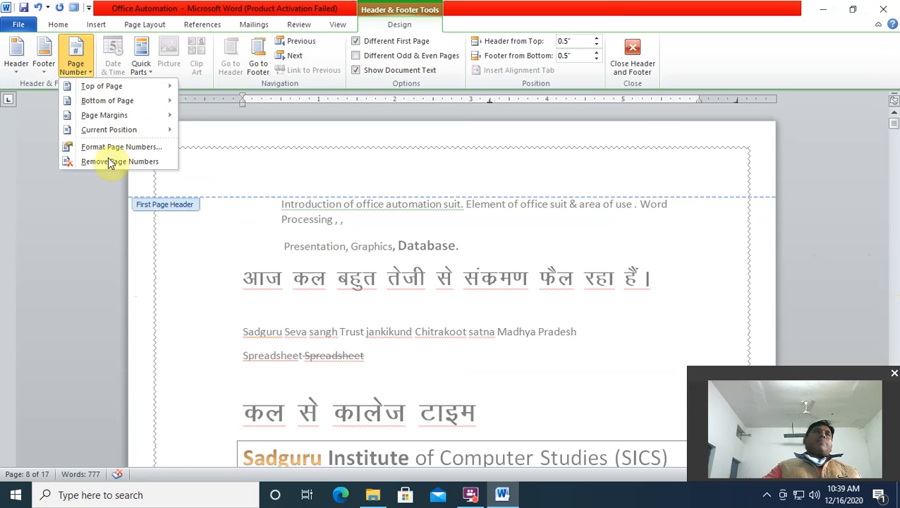
{"action": "left_click", "coordinate": [113, 146]}
{"action": "left_click", "coordinate": [383, 285]}
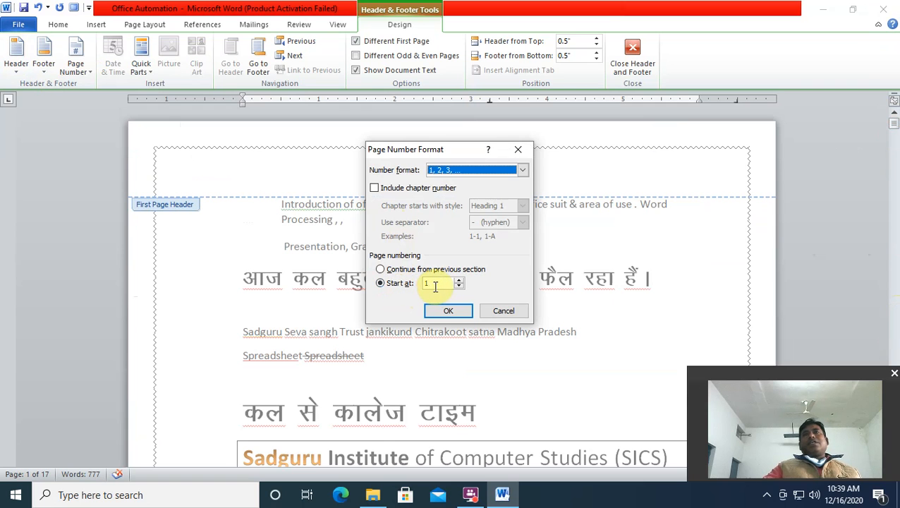
{"action": "left_click_drag", "start_coordinate": [442, 287], "coordinate": [361, 284]}
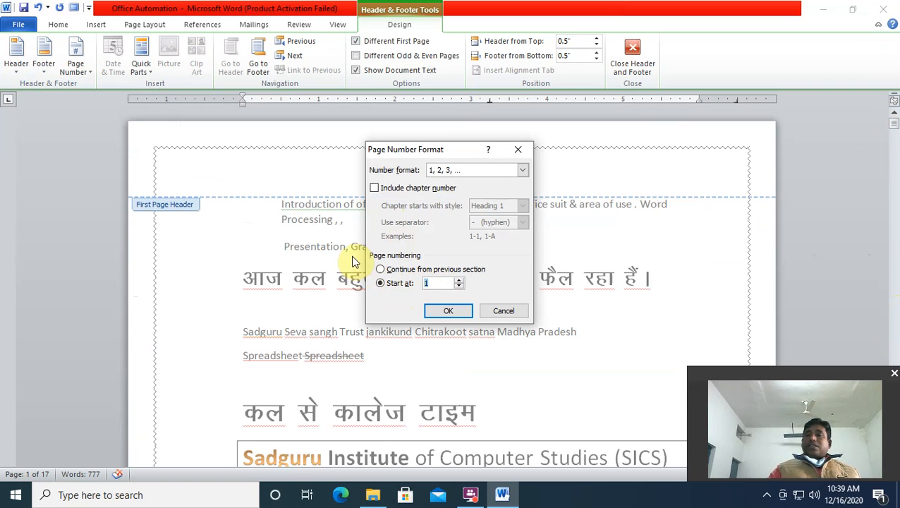
{"action": "left_click", "coordinate": [438, 310]}
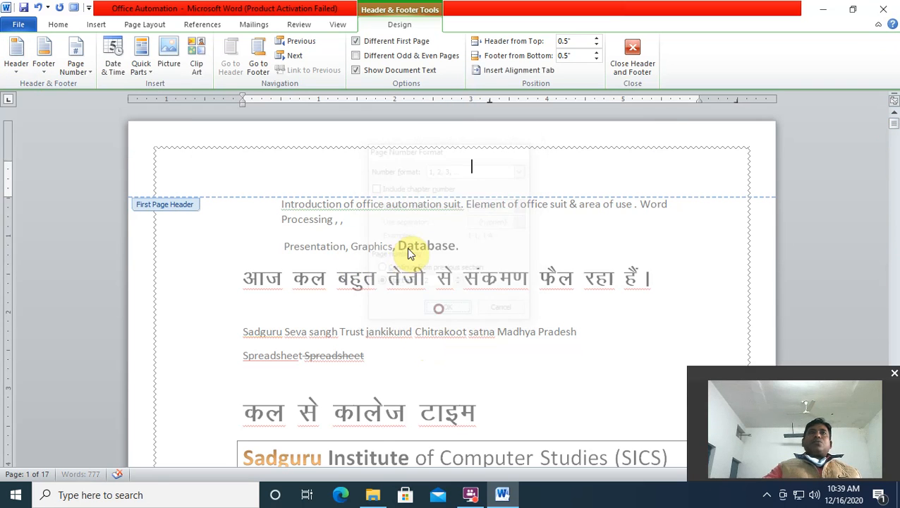
- Check the numbering on the following page and lower the starting page number in the page number format
{"action": "scroll", "coordinate": [404, 254], "scroll_direction": "down", "scroll_amount": 8}
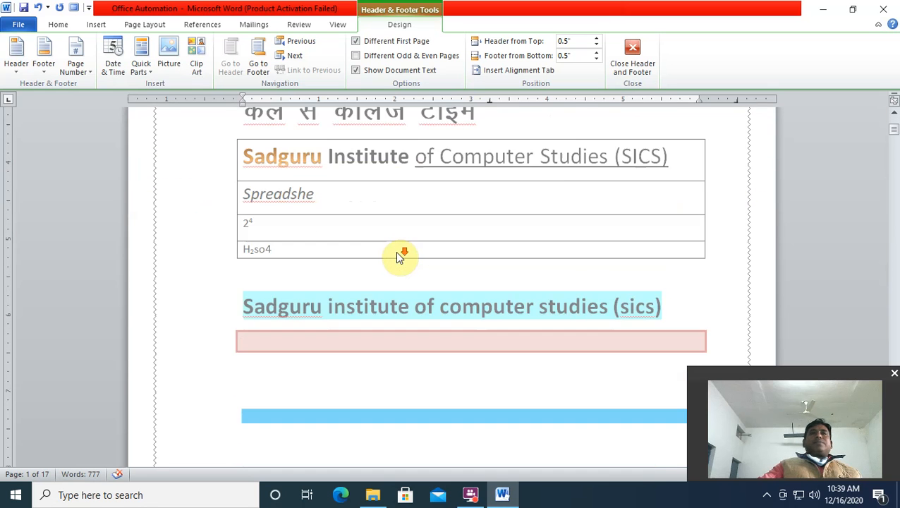
{"action": "scroll", "coordinate": [399, 254], "scroll_direction": "down", "scroll_amount": 10}
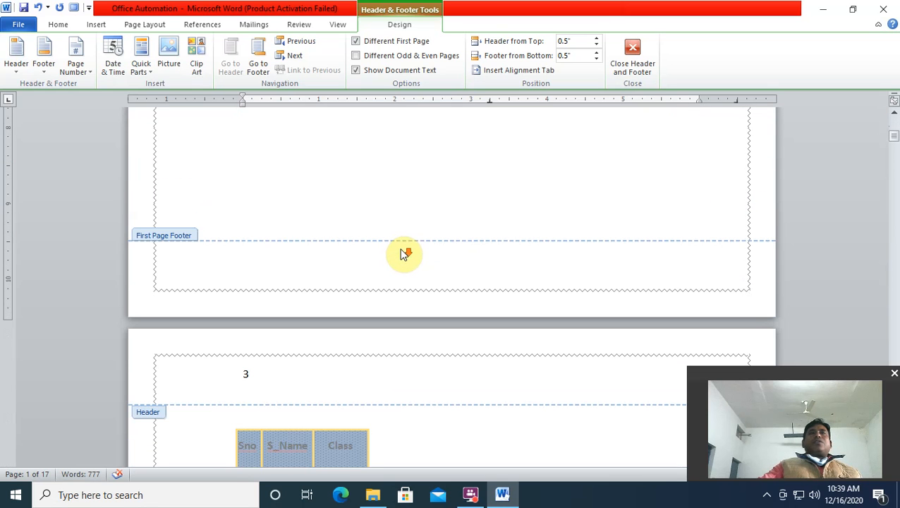
{"action": "scroll", "coordinate": [248, 263], "scroll_direction": "up", "scroll_amount": 6}
{"action": "scroll", "coordinate": [259, 259], "scroll_direction": "up", "scroll_amount": 15}
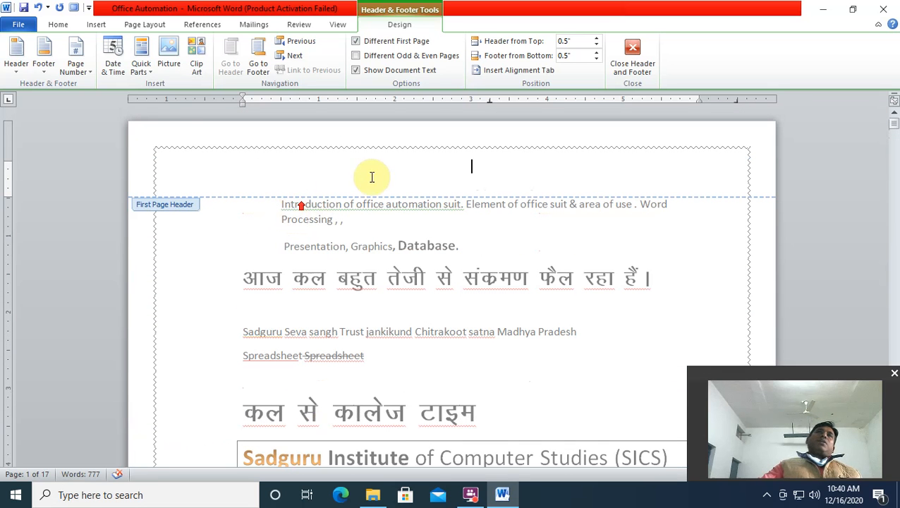
{"action": "left_click", "coordinate": [75, 70]}
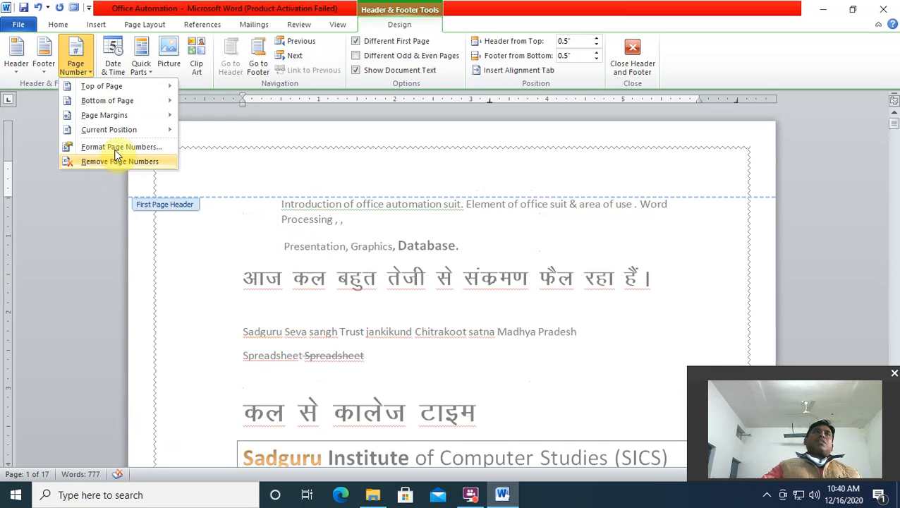
{"action": "left_click", "coordinate": [121, 147]}
{"action": "left_click", "coordinate": [441, 283]}
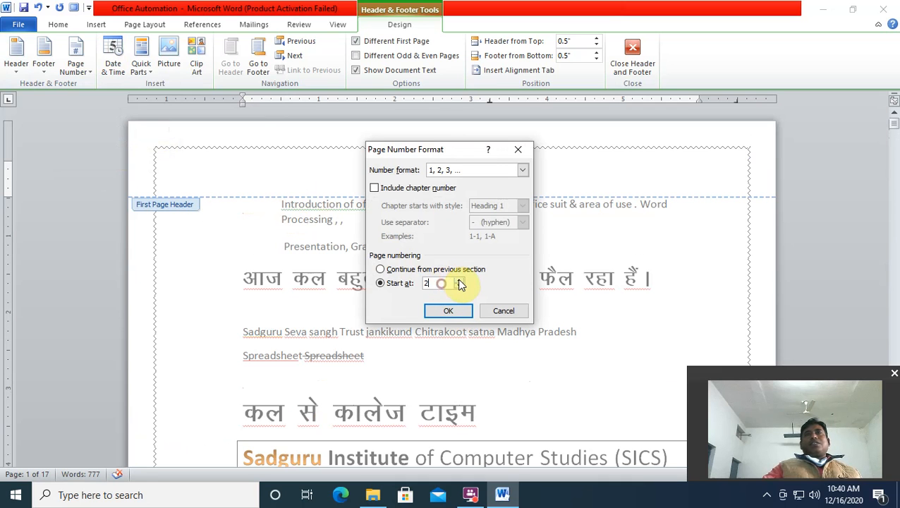
{"action": "left_click", "coordinate": [458, 280]}
{"action": "left_click", "coordinate": [459, 285]}
{"action": "left_click", "coordinate": [459, 285]}
{"action": "left_click", "coordinate": [459, 285]}
{"action": "left_click", "coordinate": [458, 285]}
{"action": "left_click", "coordinate": [448, 311]}
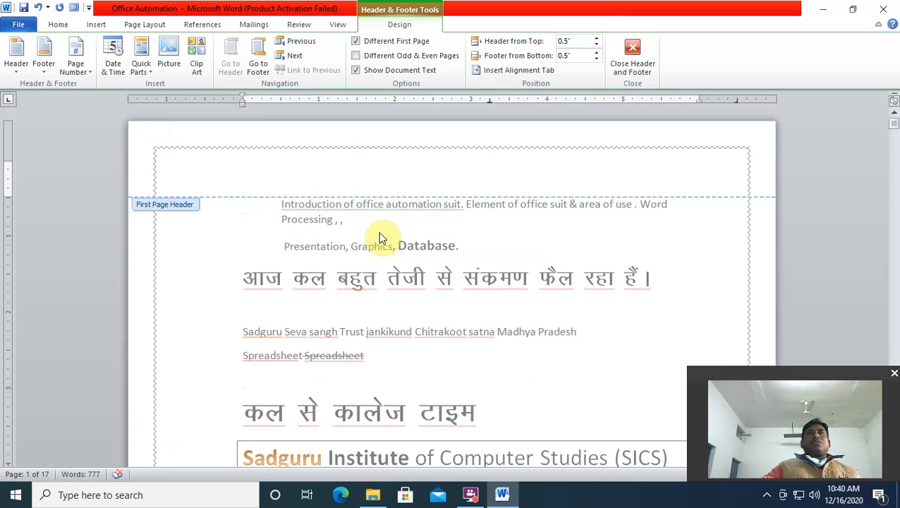
- Insert the date into the first-page header in the "Dec. 16, 20" format
{"action": "scroll", "coordinate": [382, 247], "scroll_direction": "down", "scroll_amount": 3}
{"action": "scroll", "coordinate": [382, 248], "scroll_direction": "down", "scroll_amount": 9}
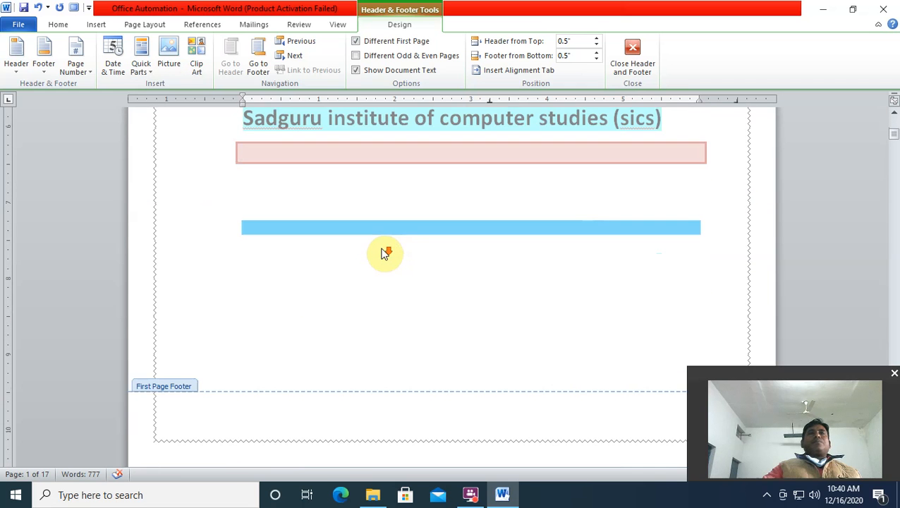
{"action": "scroll", "coordinate": [382, 255], "scroll_direction": "down", "scroll_amount": 4}
{"action": "scroll", "coordinate": [382, 251], "scroll_direction": "up", "scroll_amount": 15}
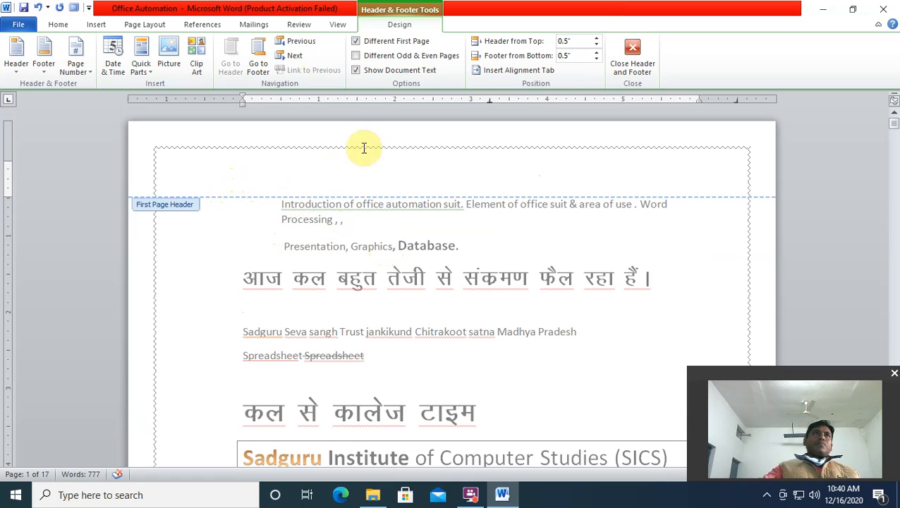
{"action": "left_click", "coordinate": [112, 63]}
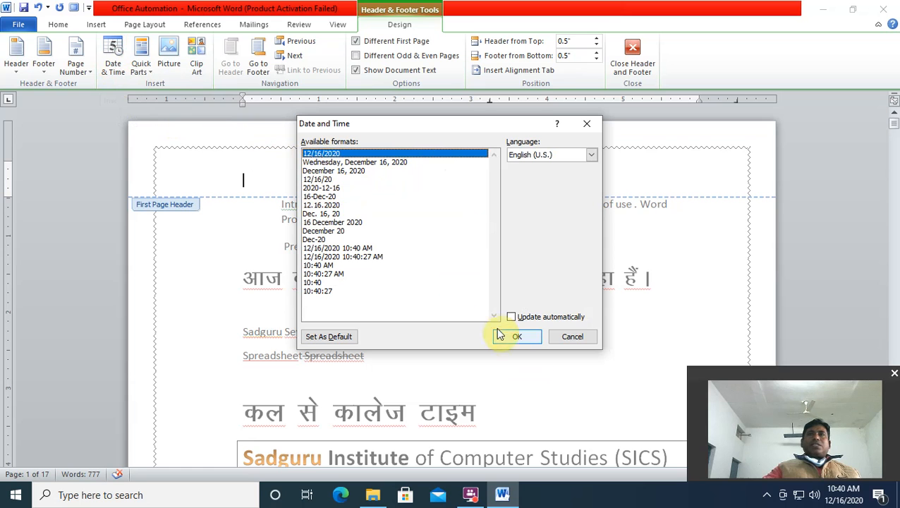
{"action": "left_click", "coordinate": [321, 213]}
{"action": "left_click", "coordinate": [514, 338]}
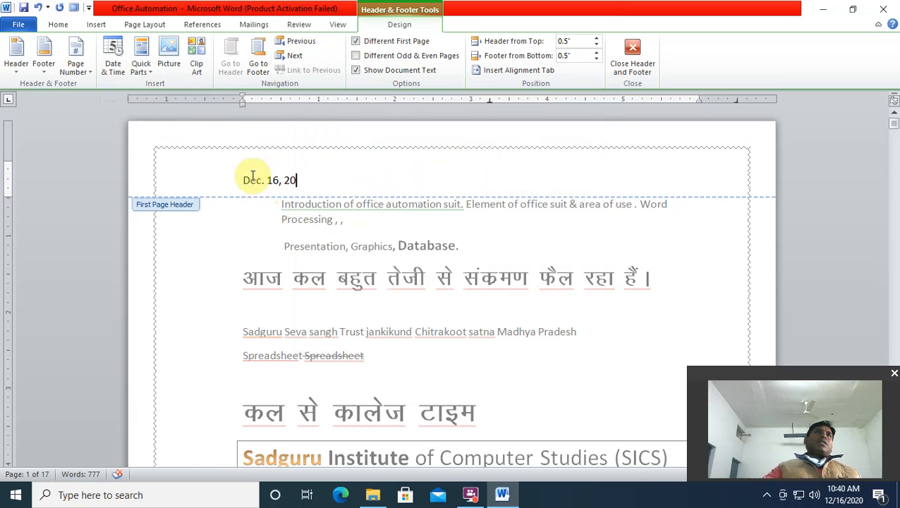
- Open the picture file browser for the header and close it without inserting a picture
{"action": "left_click", "coordinate": [165, 57]}
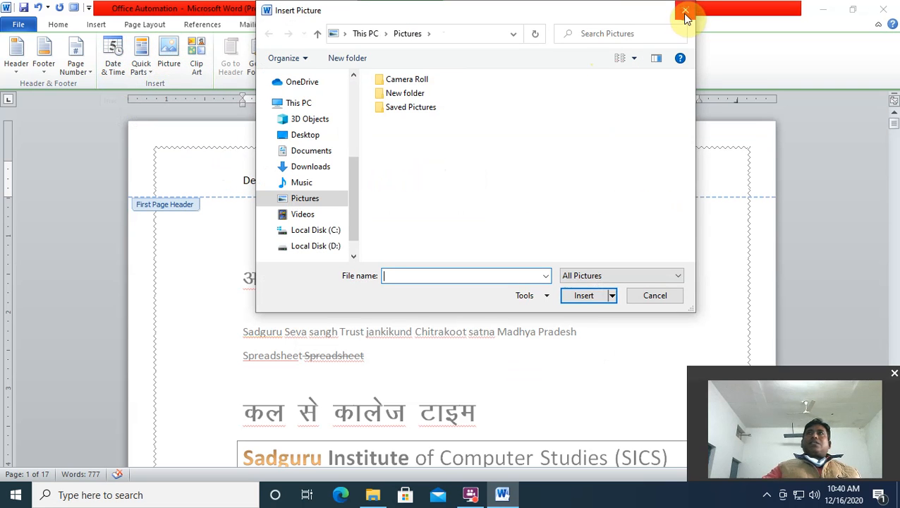
{"action": "left_click", "coordinate": [686, 11]}
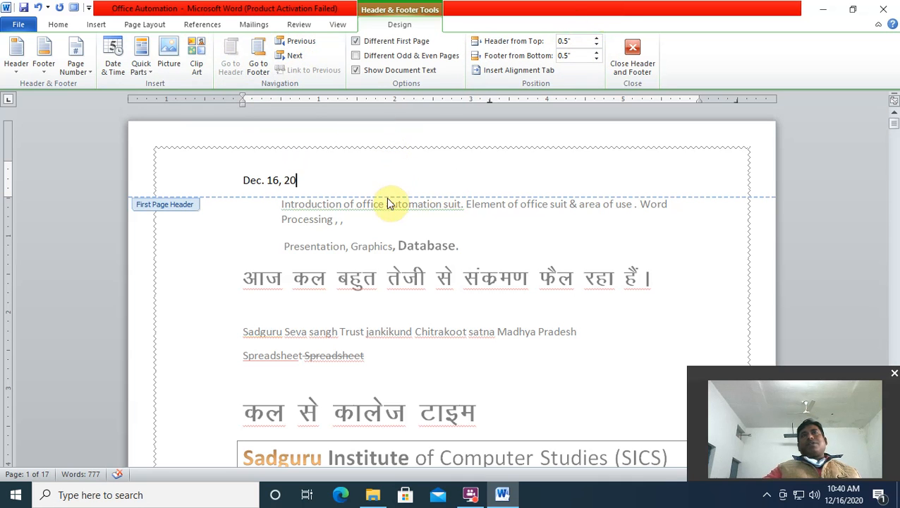
- Increase the header's distance from the top of the page to 0.8" and reduce it back to 0.6"
{"action": "left_click", "coordinate": [597, 40]}
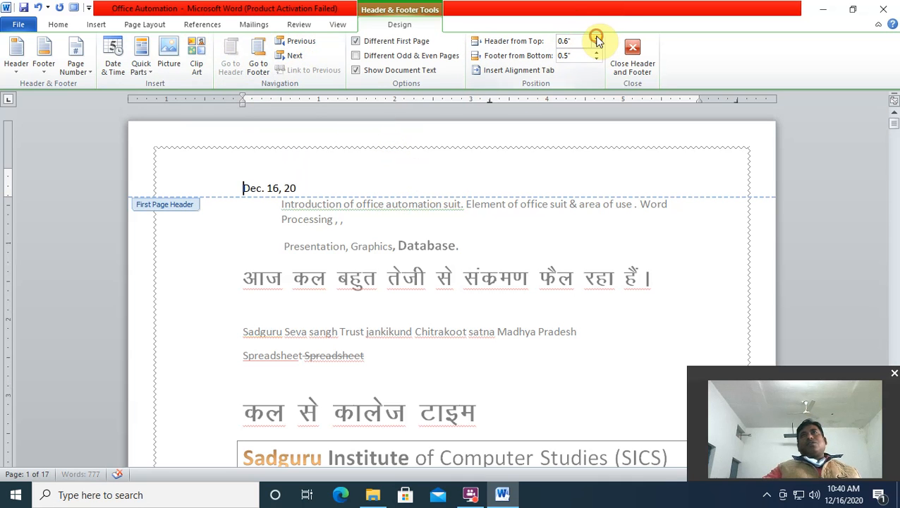
{"action": "left_click", "coordinate": [597, 40]}
{"action": "left_click", "coordinate": [597, 41]}
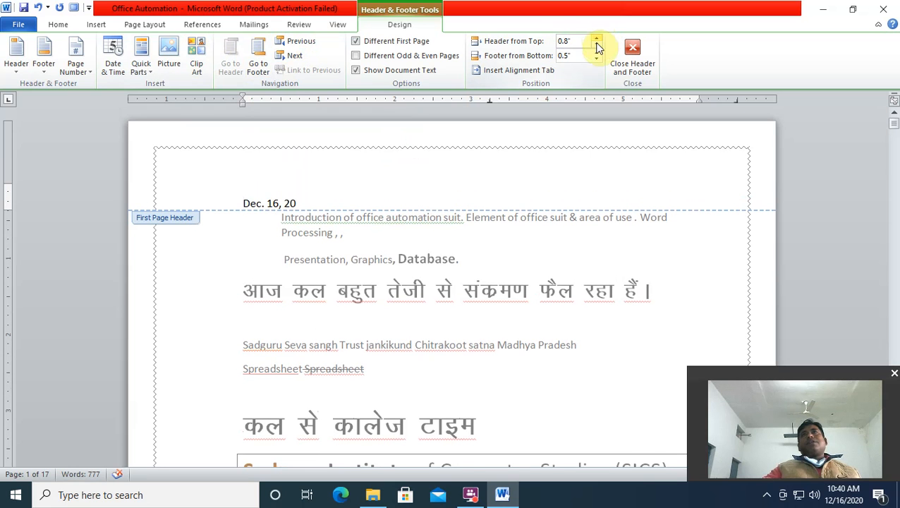
{"action": "left_click", "coordinate": [597, 47]}
{"action": "left_click", "coordinate": [597, 47]}
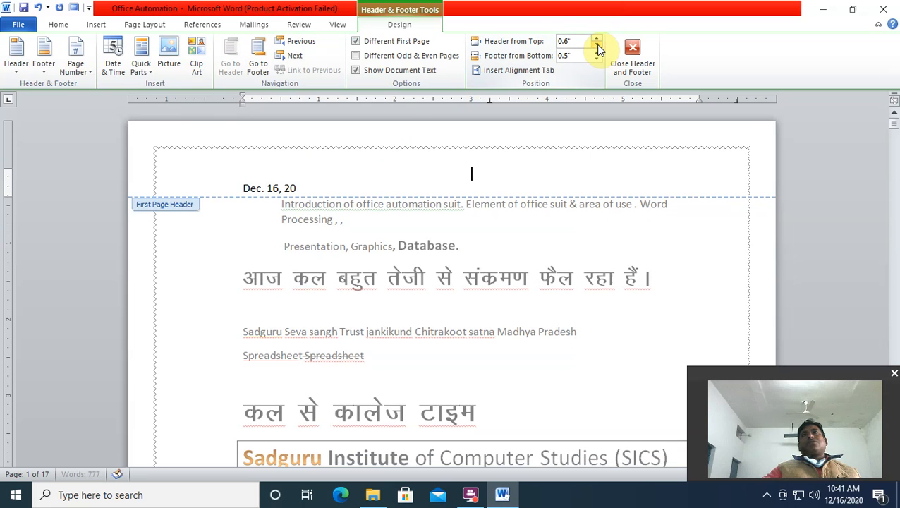
- Set the header's distance from the top to 0.5", then try a left, margin-relative alignment tab and cancel it before leaving the header
{"action": "left_click", "coordinate": [597, 47]}
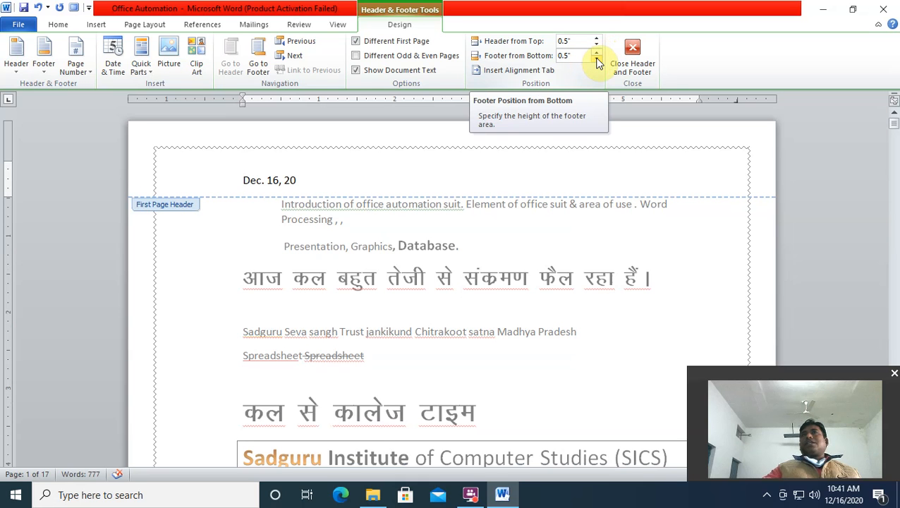
{"action": "left_click", "coordinate": [532, 71]}
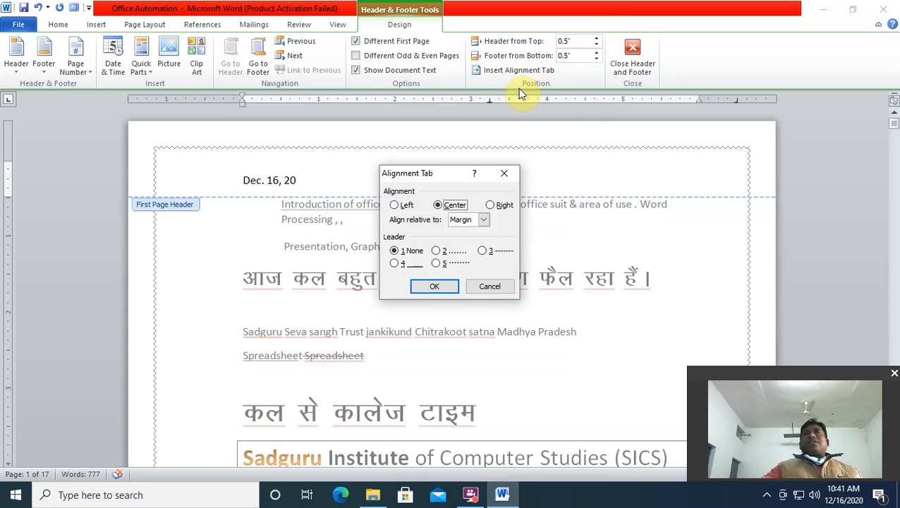
{"action": "left_click", "coordinate": [395, 205]}
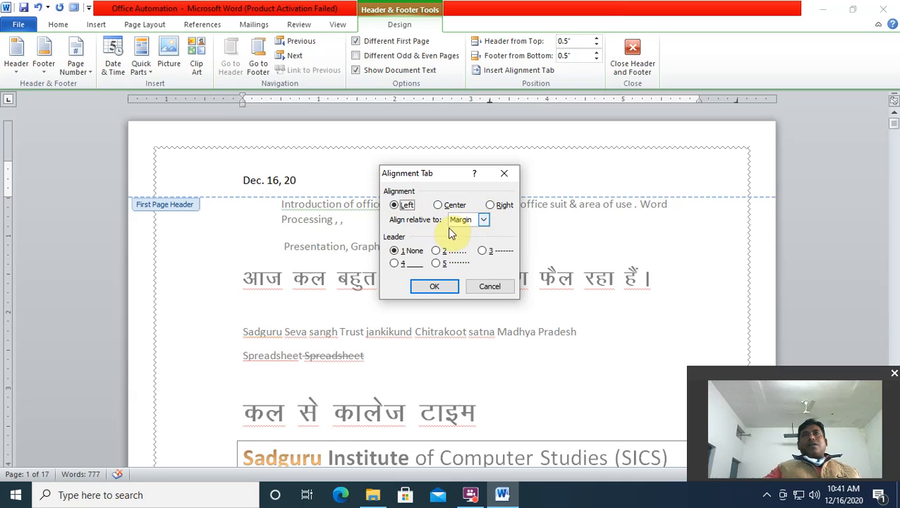
{"action": "left_click", "coordinate": [484, 219]}
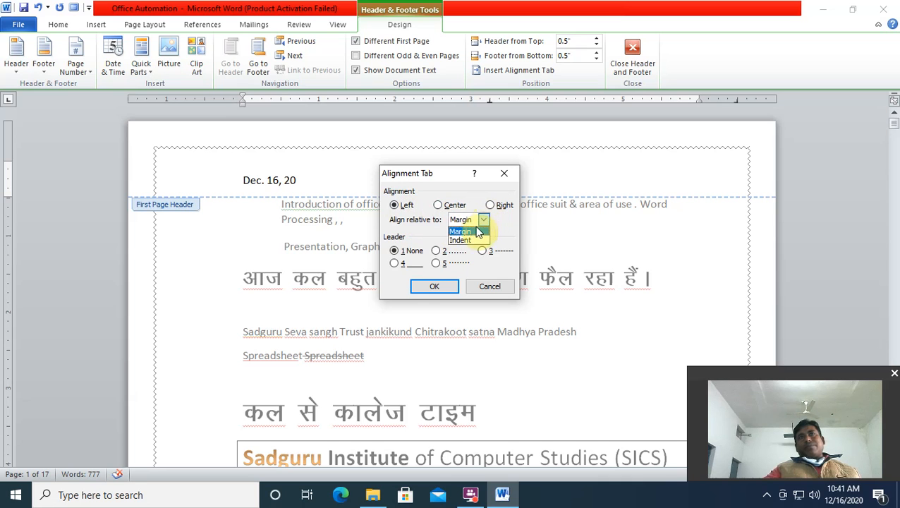
{"action": "left_click", "coordinate": [476, 233]}
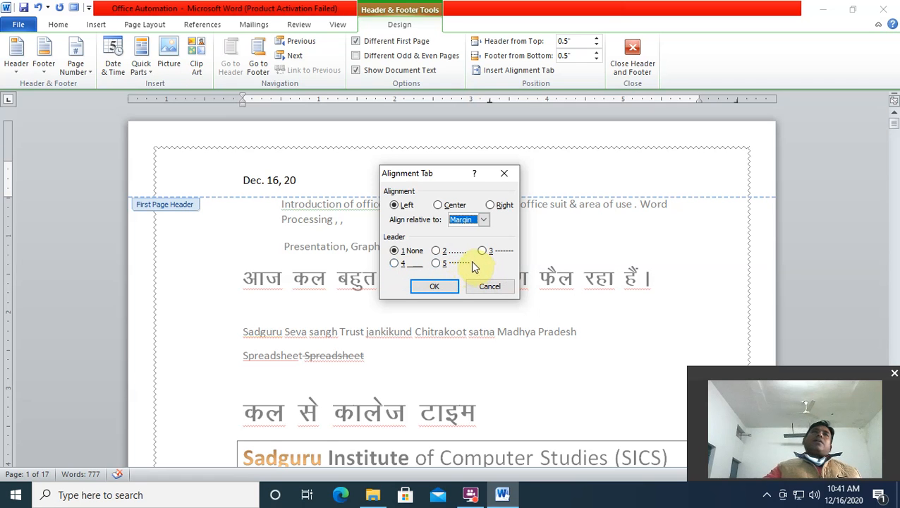
{"action": "left_click", "coordinate": [488, 289]}
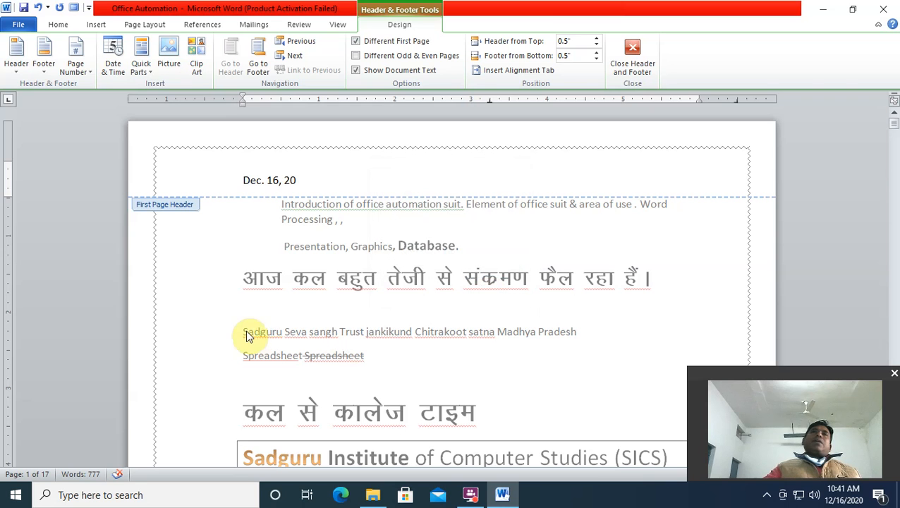
{"action": "double_click", "coordinate": [226, 323]}
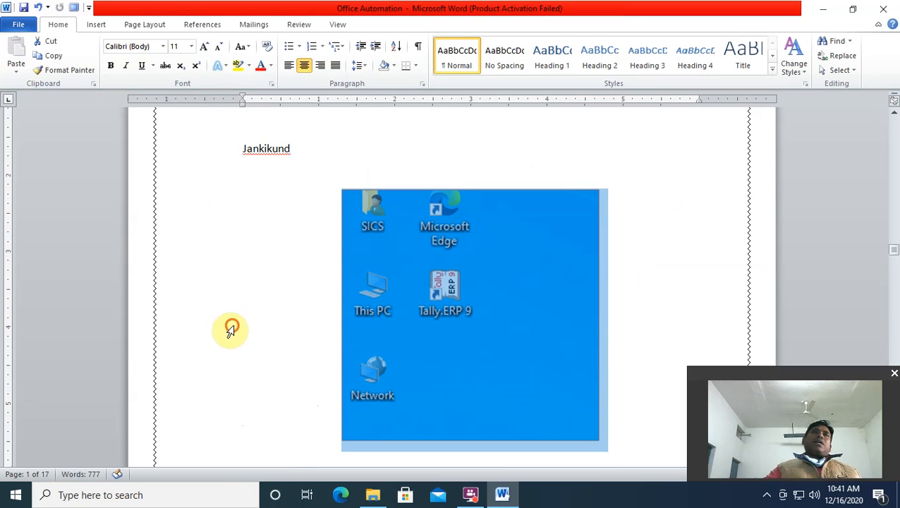
- Insert the built-in Blank header on the page containing the Jankikund line
{"action": "left_click", "coordinate": [317, 149]}
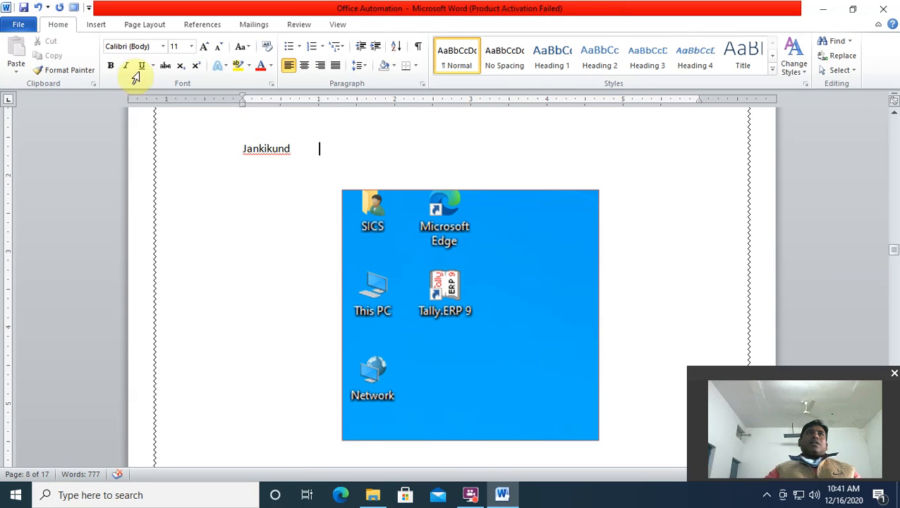
{"action": "left_click", "coordinate": [103, 26]}
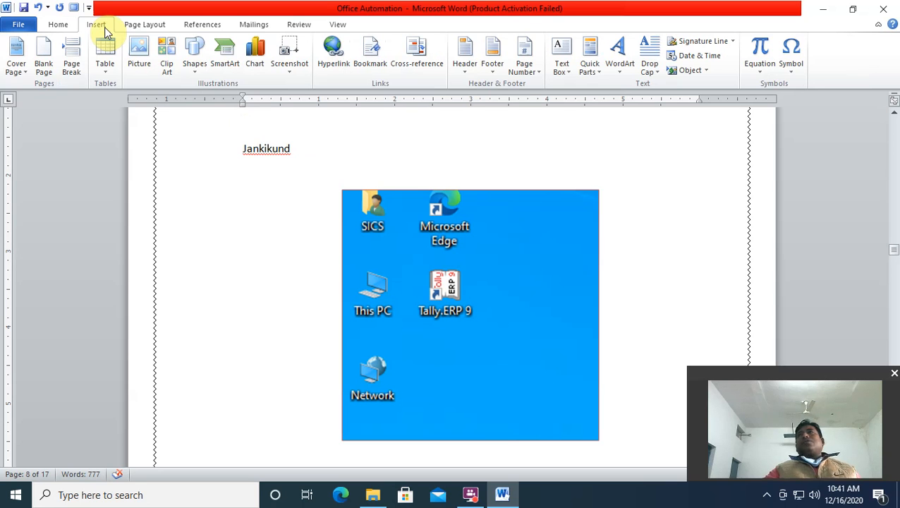
{"action": "left_click", "coordinate": [470, 64]}
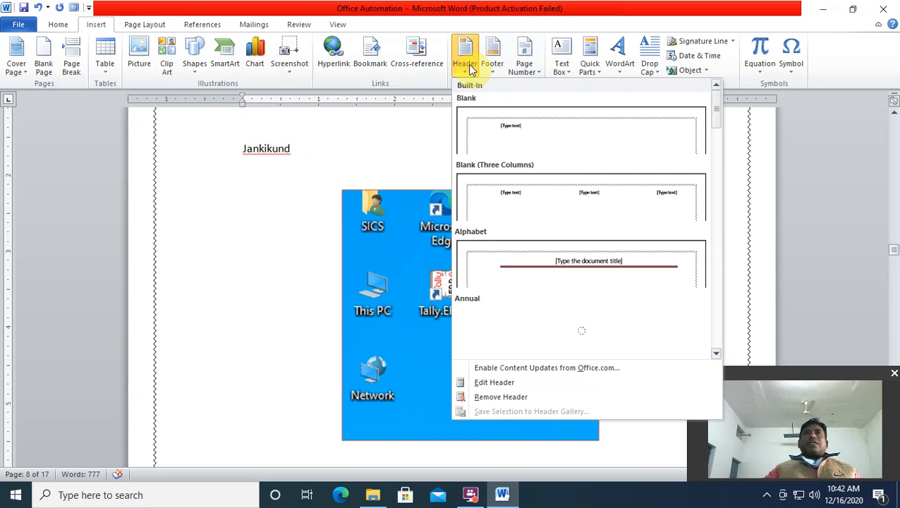
{"action": "left_click", "coordinate": [504, 137]}
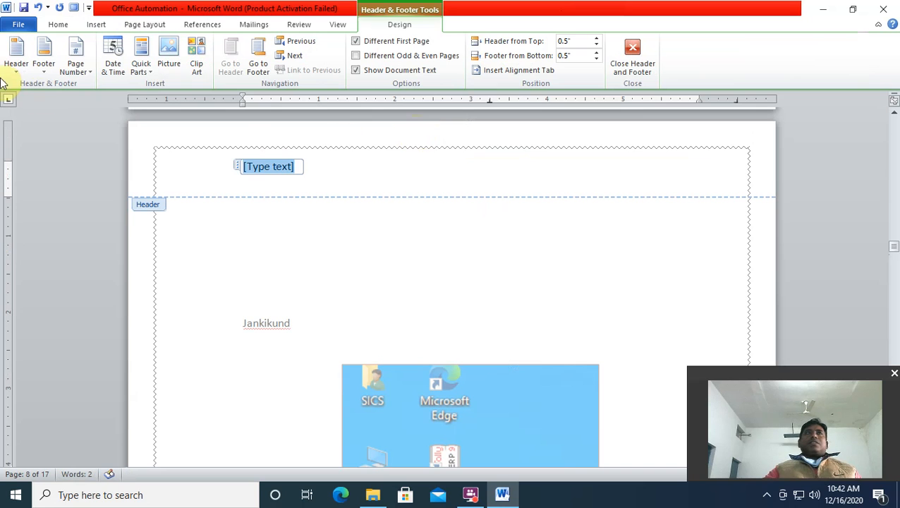
- Review the page number positions and the page number format options without changing anything
{"action": "left_click", "coordinate": [78, 70]}
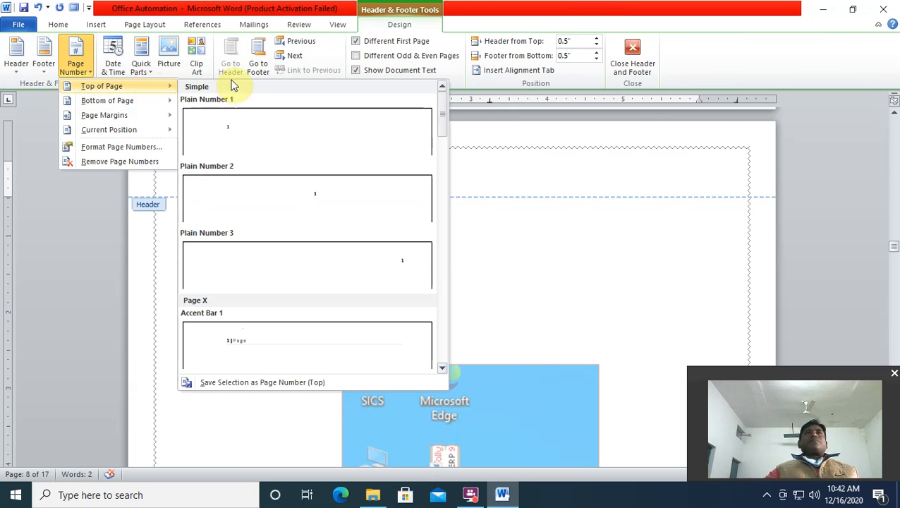
{"action": "left_click", "coordinate": [549, 259]}
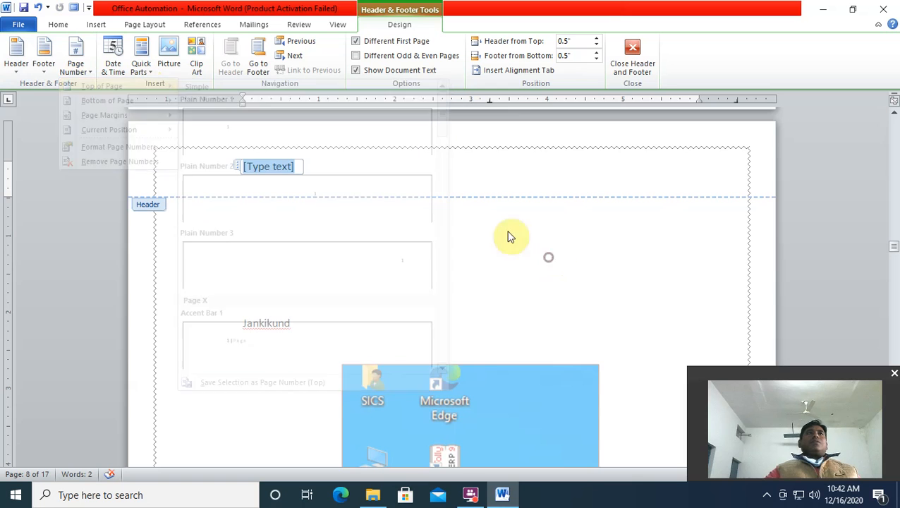
{"action": "left_click", "coordinate": [77, 67]}
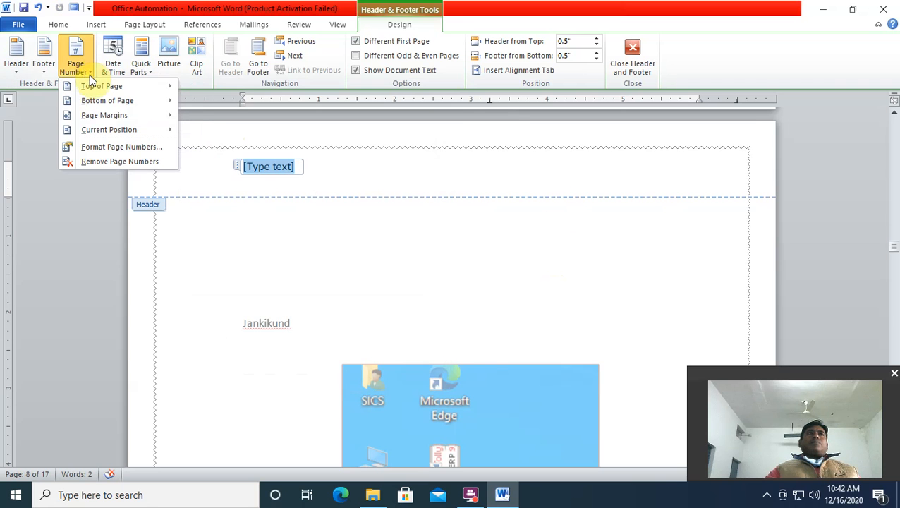
{"action": "left_click", "coordinate": [107, 148]}
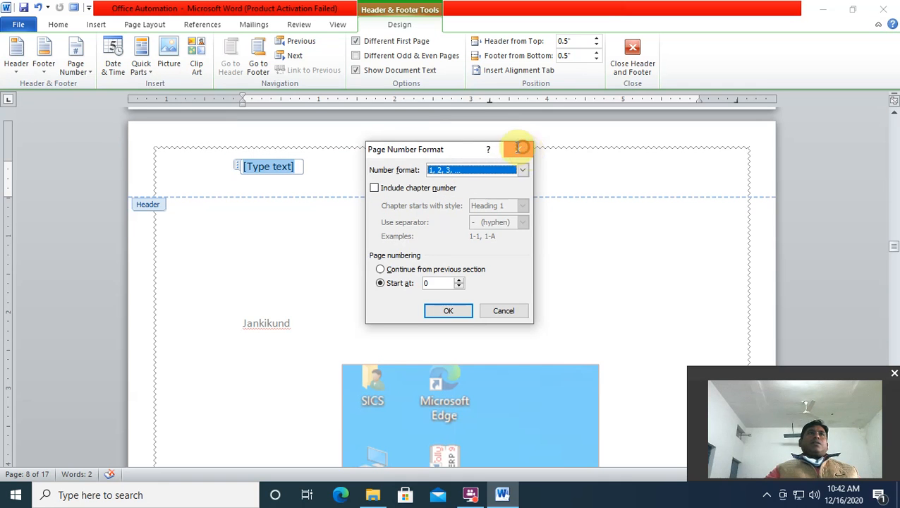
{"action": "left_click", "coordinate": [520, 150]}
- Look through the Quick Parts options and the available date and time formats without inserting anything
{"action": "left_click", "coordinate": [139, 57]}
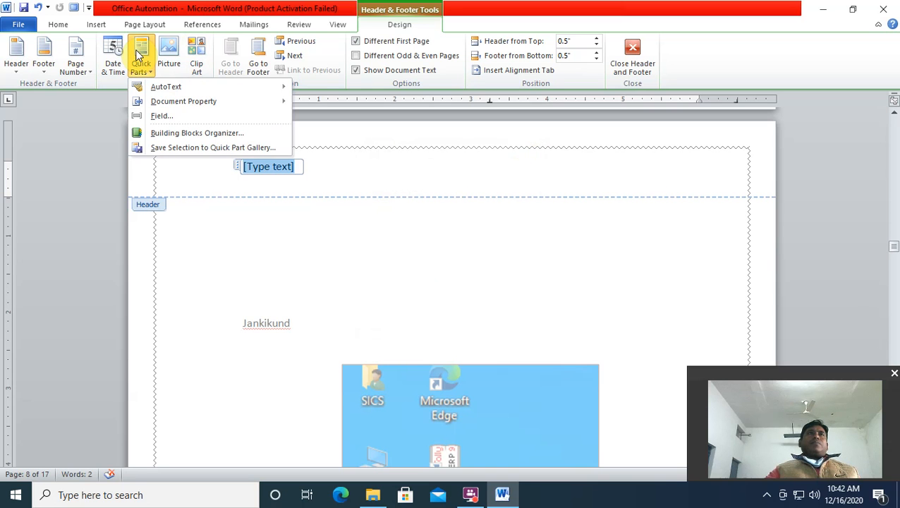
{"action": "mouse_move", "coordinate": [169, 86]}
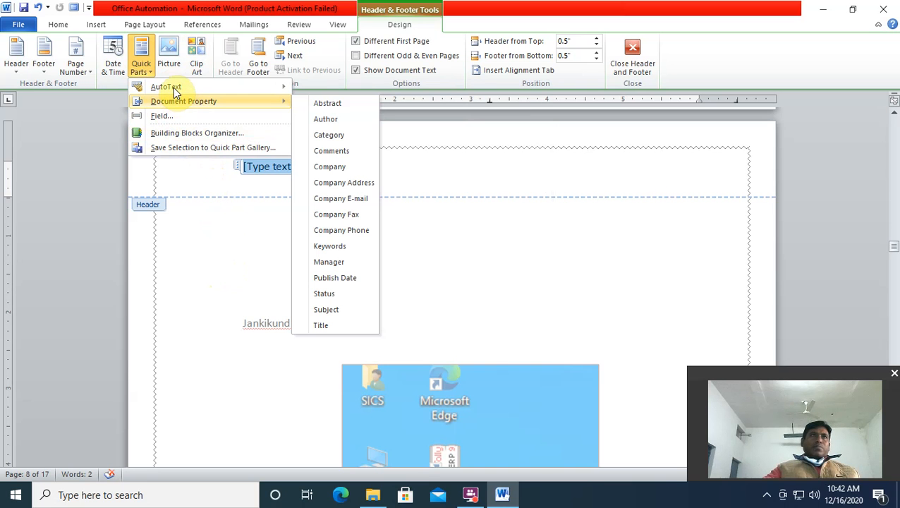
{"action": "left_click", "coordinate": [113, 67]}
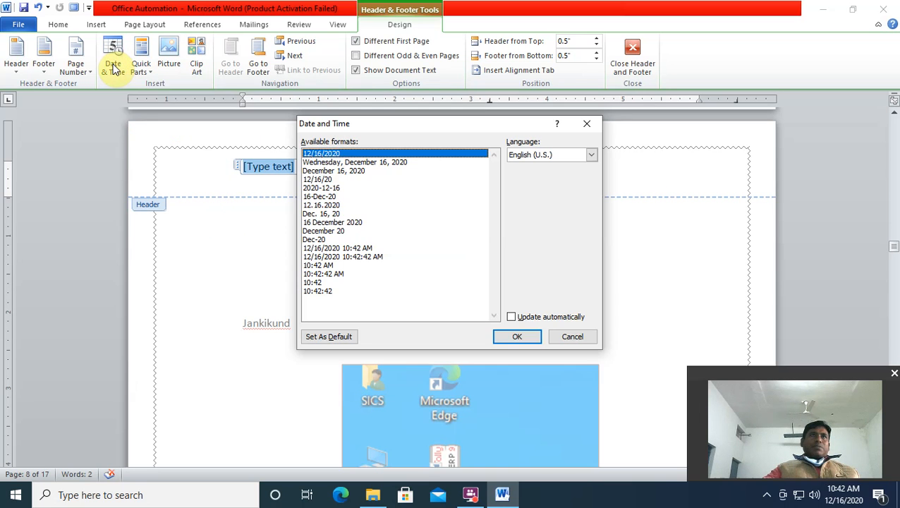
{"action": "left_click", "coordinate": [586, 124]}
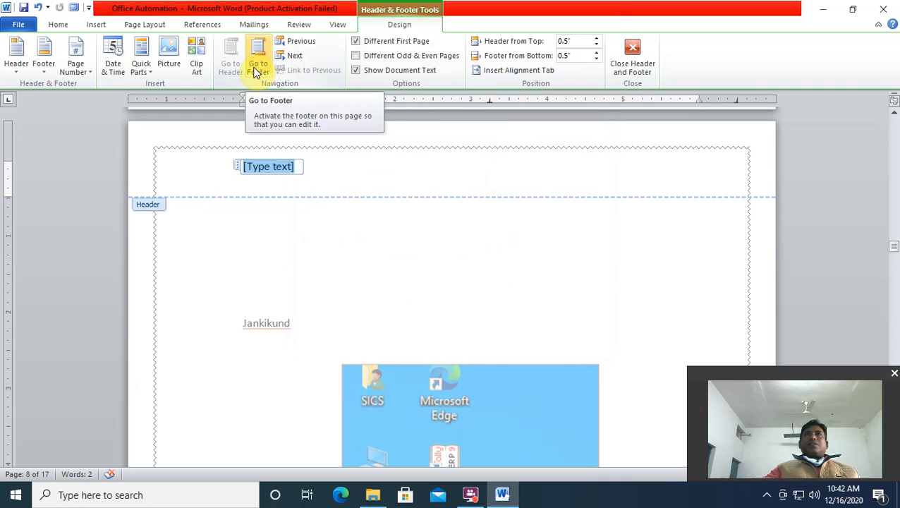
- Replace the header's placeholder text with a centered alignment tab relative to the margin using leader style 5, and return to the body
{"action": "left_click", "coordinate": [507, 70]}
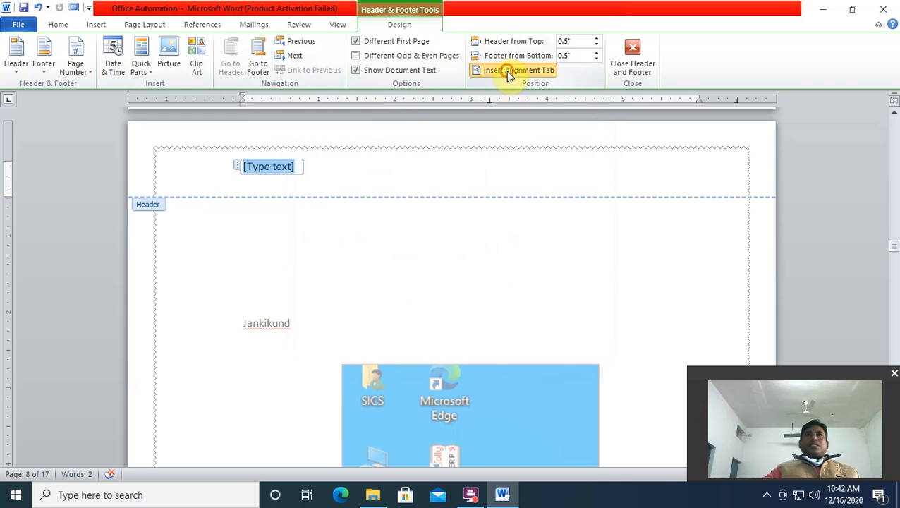
{"action": "left_click_drag", "start_coordinate": [438, 178], "coordinate": [486, 149]}
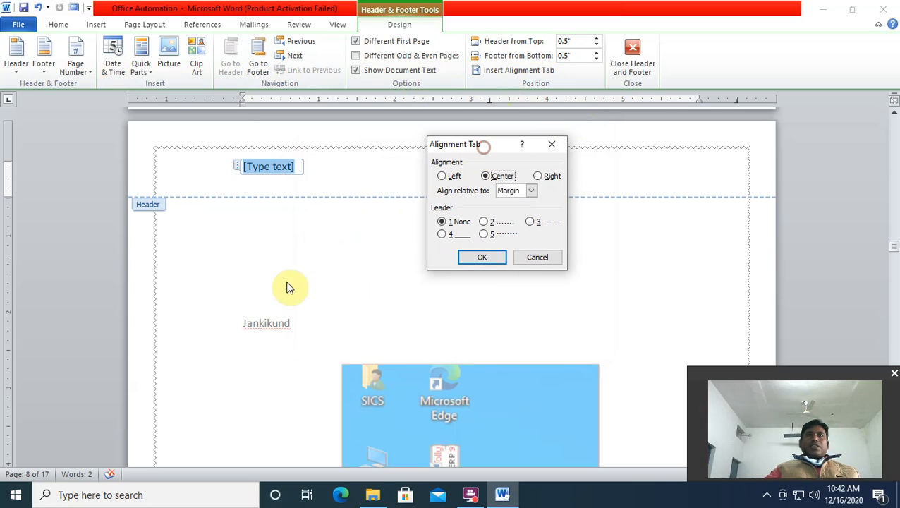
{"action": "left_click", "coordinate": [484, 235]}
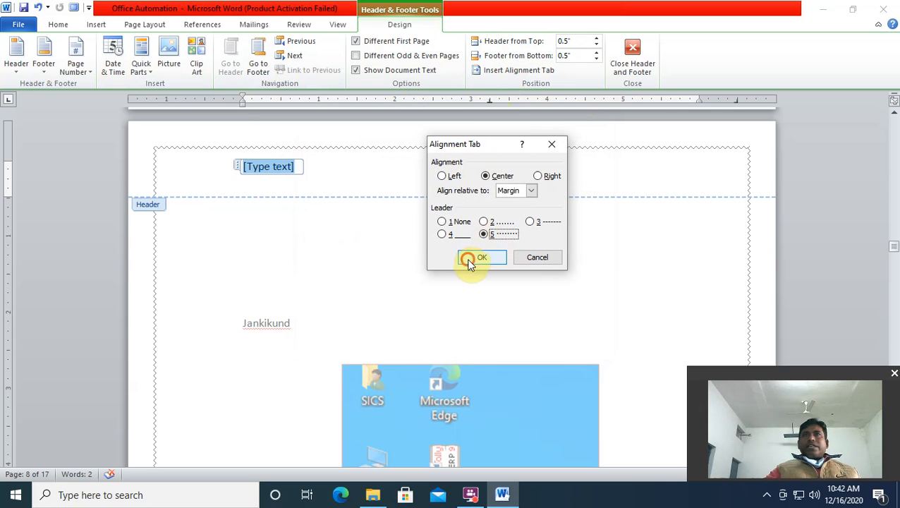
{"action": "left_click", "coordinate": [469, 257]}
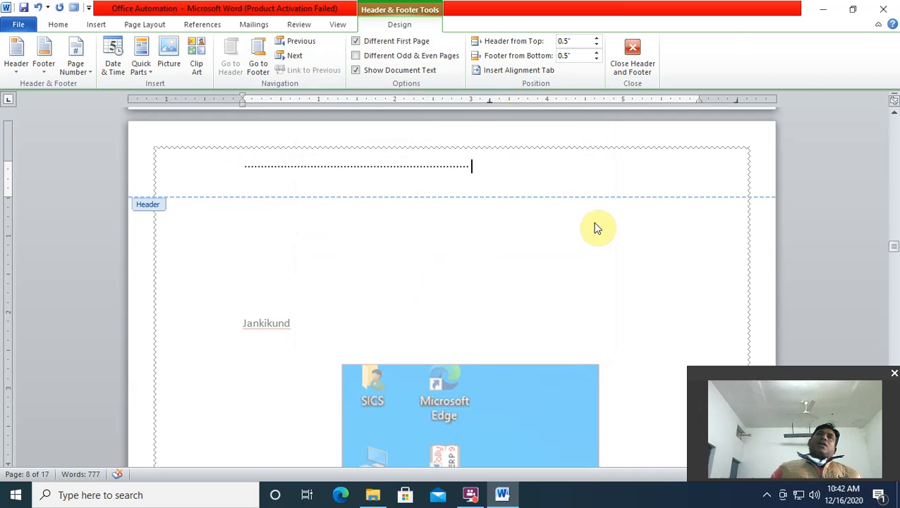
{"action": "double_click", "coordinate": [492, 272]}
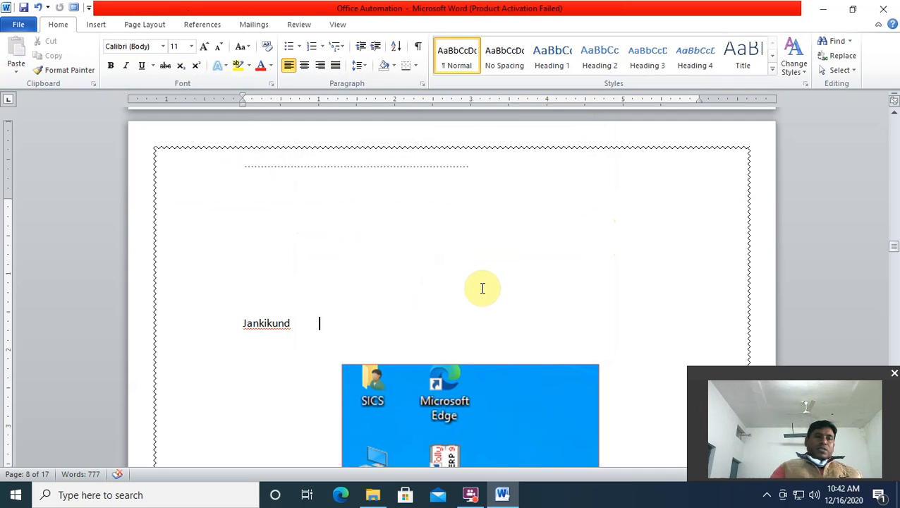
- Add the tab-separated numbers 2 and 3 after Jankikund in the body line
{"action": "key", "text": "Tab"}
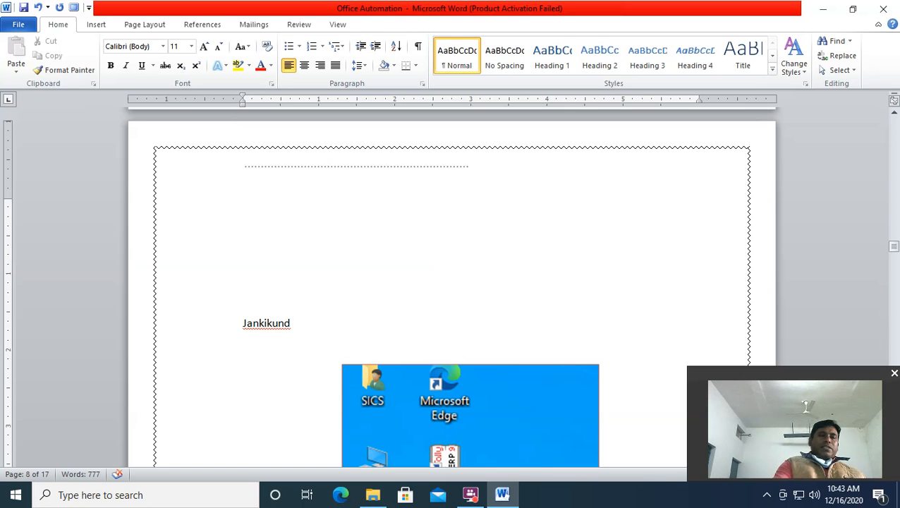
{"action": "type", "text": "2"}
{"action": "key", "text": "Tab"}
{"action": "type", "text": "3"}
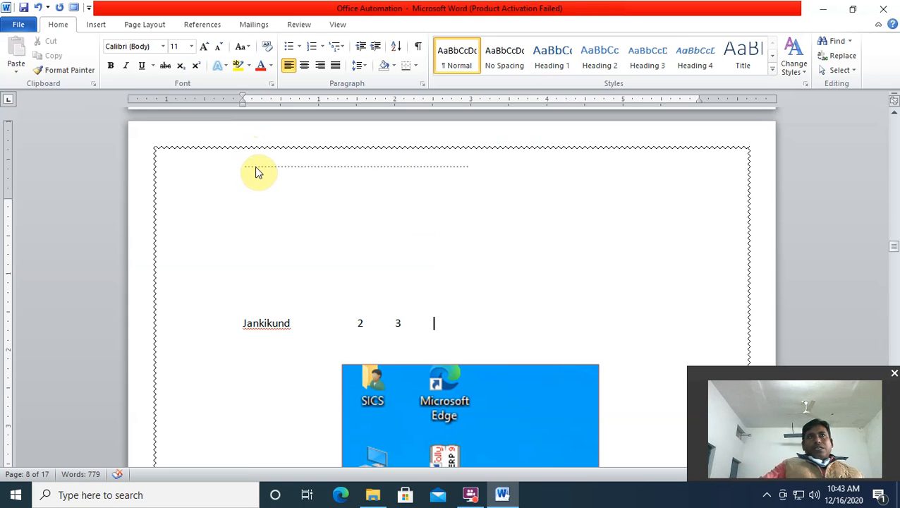
{"action": "key", "text": "Tab"}
- Delete the dotted leader tab from the header and the Jankikund line from the page body
{"action": "double_click", "coordinate": [286, 169]}
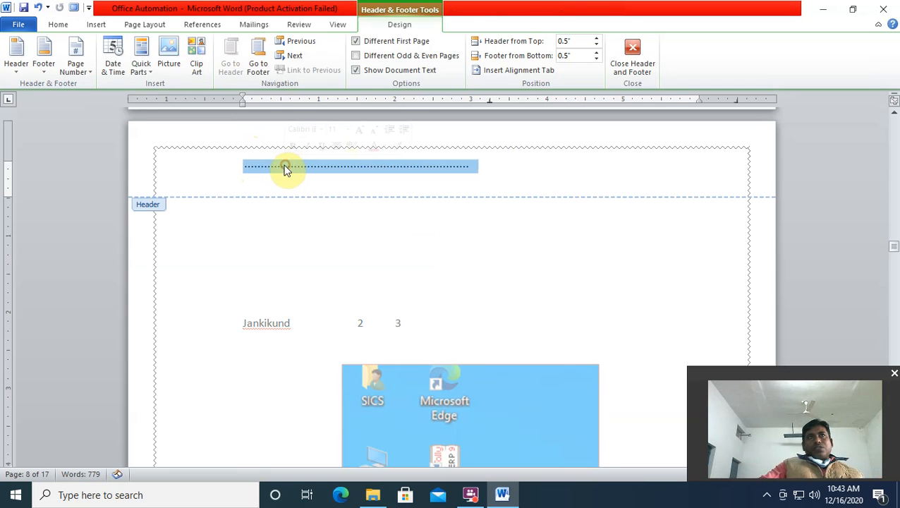
{"action": "key", "text": "Delete"}
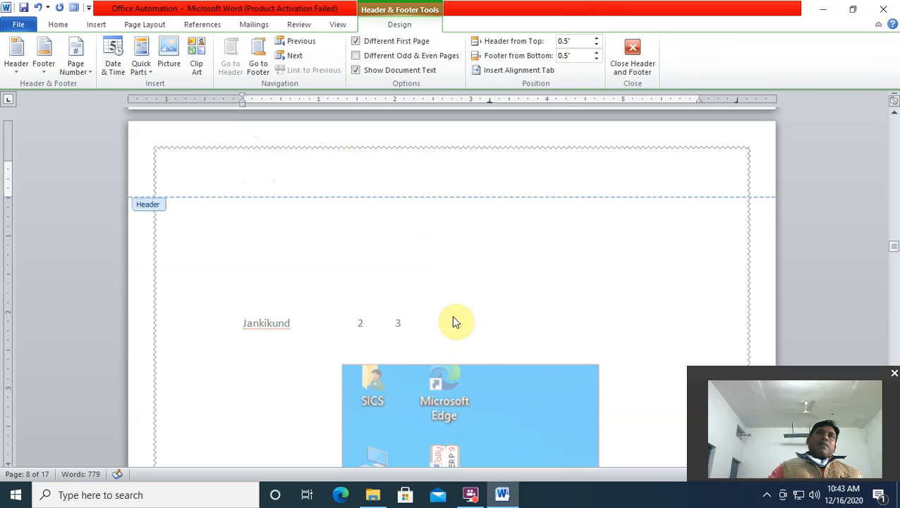
{"action": "double_click", "coordinate": [427, 328]}
{"action": "left_click", "coordinate": [187, 311]}
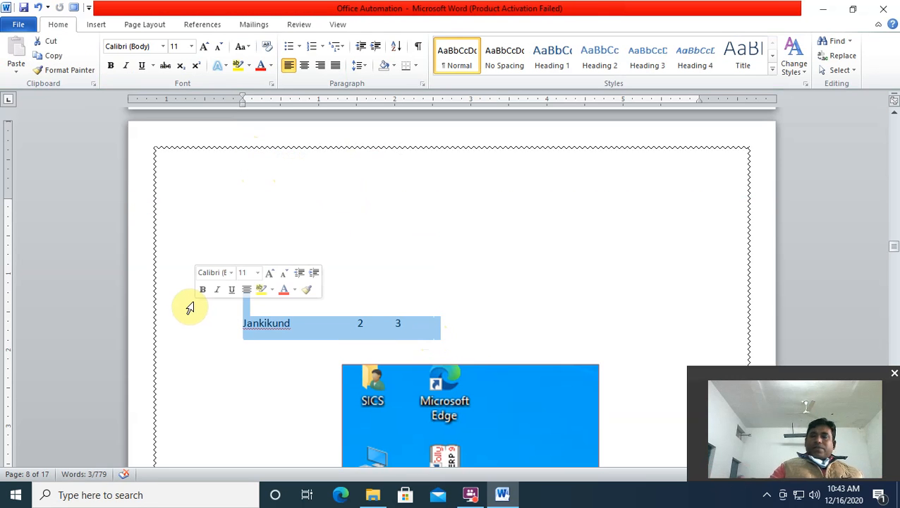
{"action": "key", "text": "Delete"}
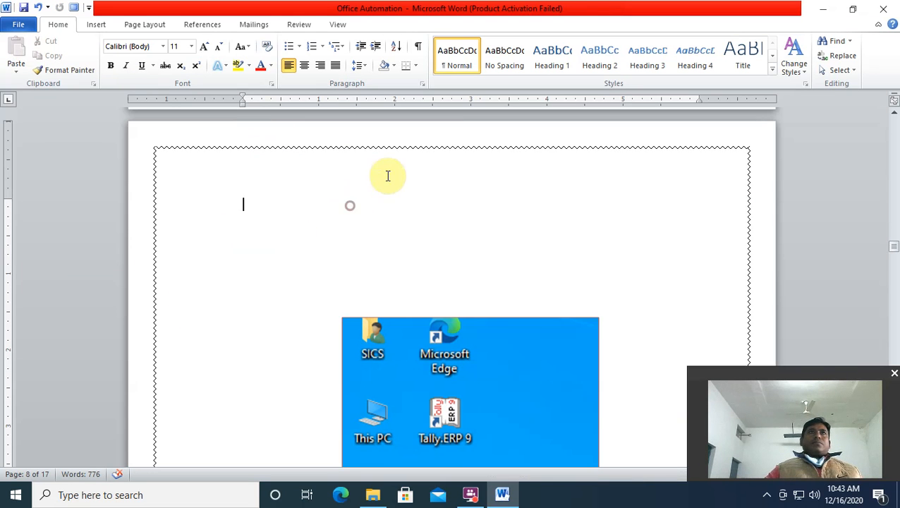
- Insert the built-in Alphabet Sidebar text box on the page and select its placeholder text
{"action": "left_click", "coordinate": [97, 25]}
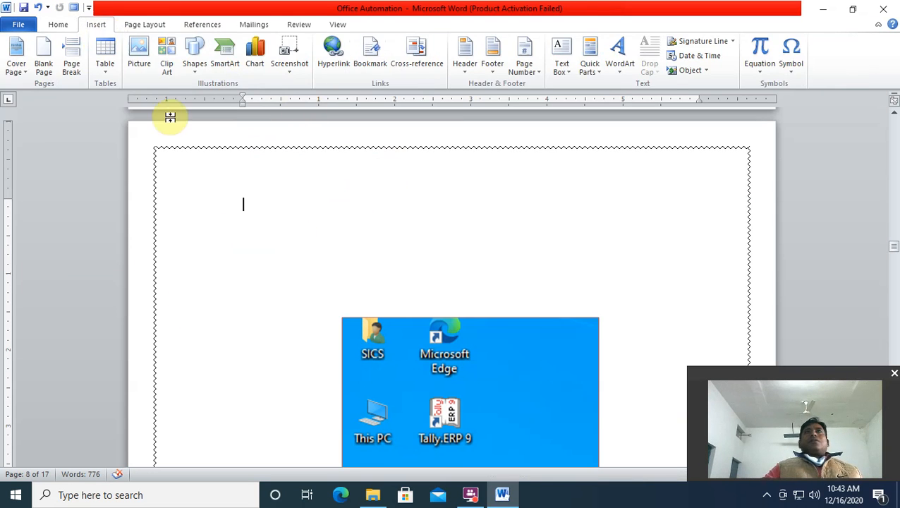
{"action": "left_click", "coordinate": [569, 71]}
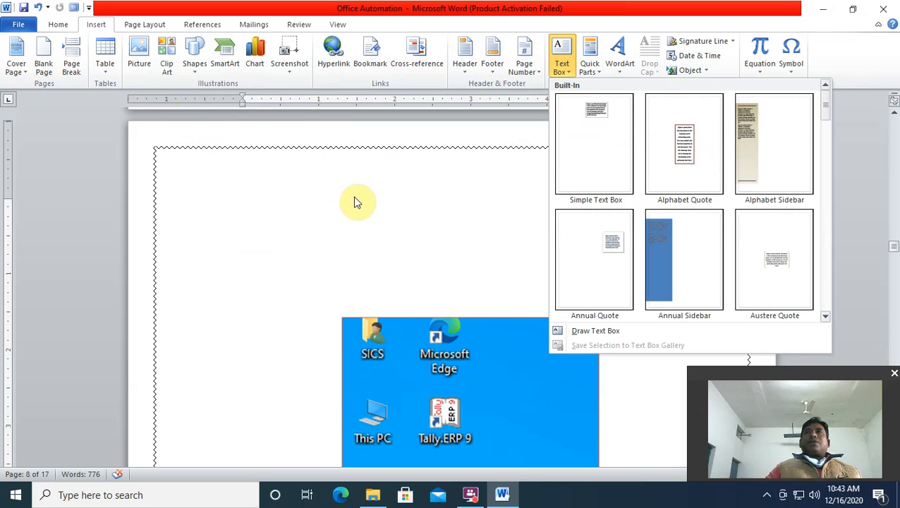
{"action": "left_click", "coordinate": [741, 146]}
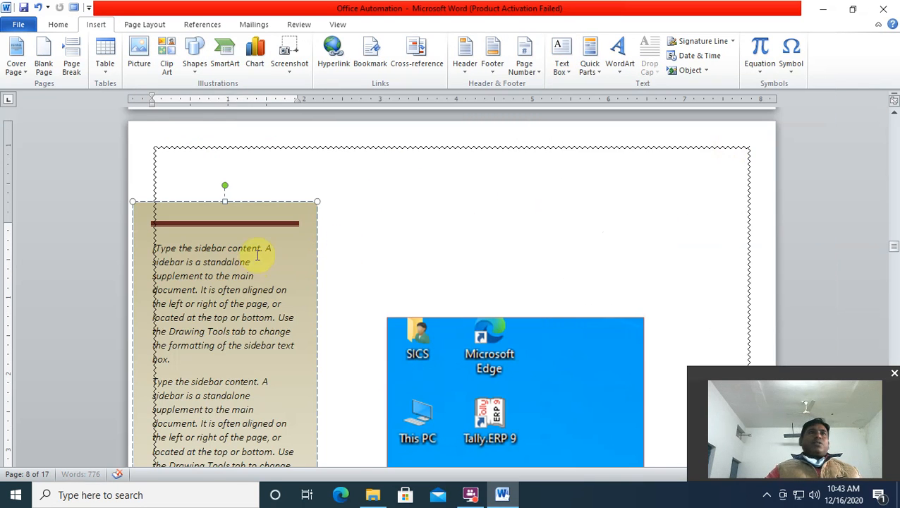
{"action": "scroll", "coordinate": [258, 252], "scroll_direction": "down", "scroll_amount": 3}
{"action": "left_click", "coordinate": [190, 168]}
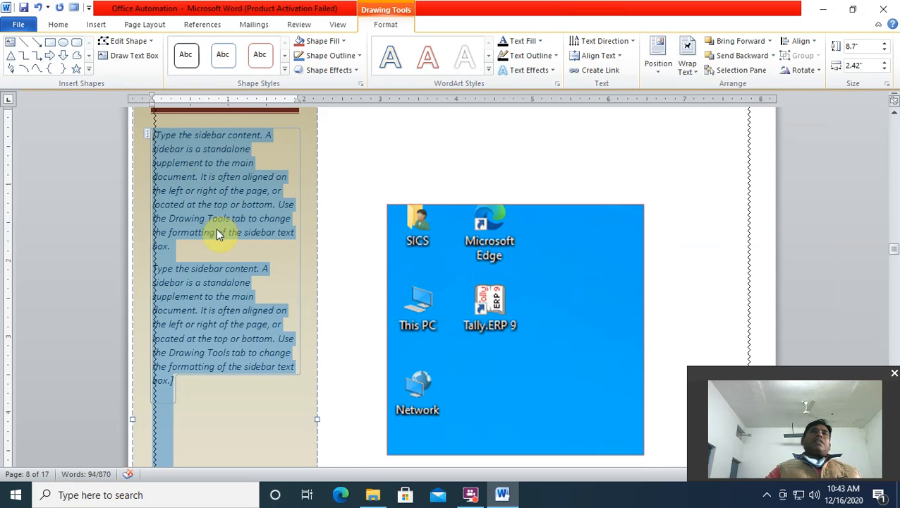
{"action": "scroll", "coordinate": [321, 382], "scroll_direction": "down", "scroll_amount": 4}
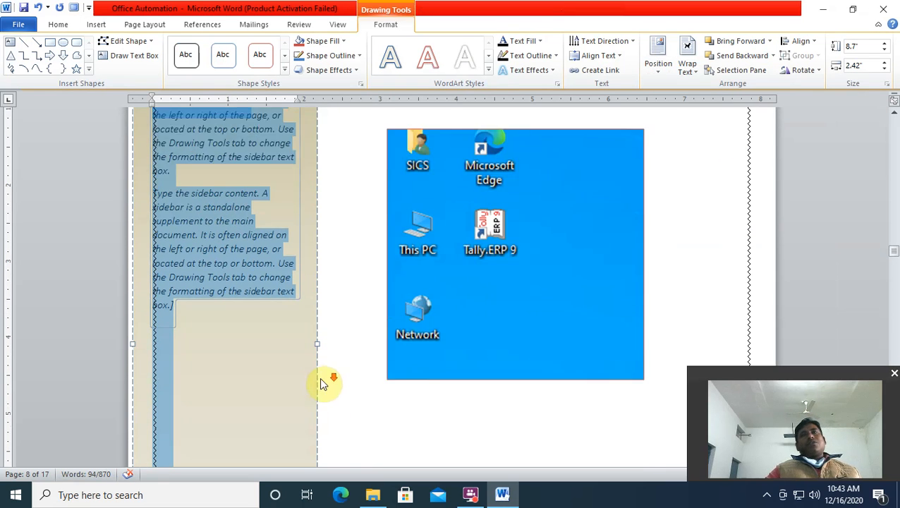
- Resize the Alphabet Sidebar text box to about 6.36" high by 1.77" wide and shift it partly beyond the page's left edge
{"action": "scroll", "coordinate": [297, 393], "scroll_direction": "down", "scroll_amount": 6}
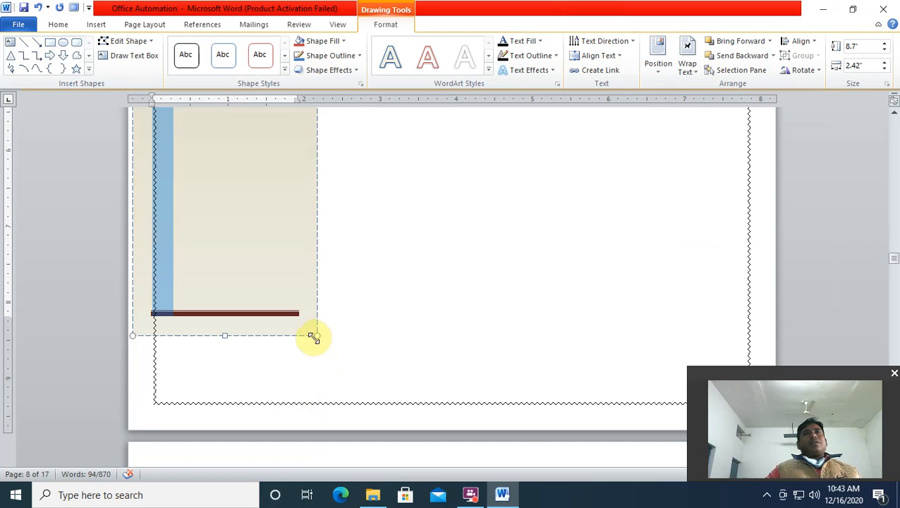
{"action": "left_click_drag", "start_coordinate": [315, 329], "coordinate": [267, 155]}
{"action": "scroll", "coordinate": [332, 374], "scroll_direction": "up", "scroll_amount": 5}
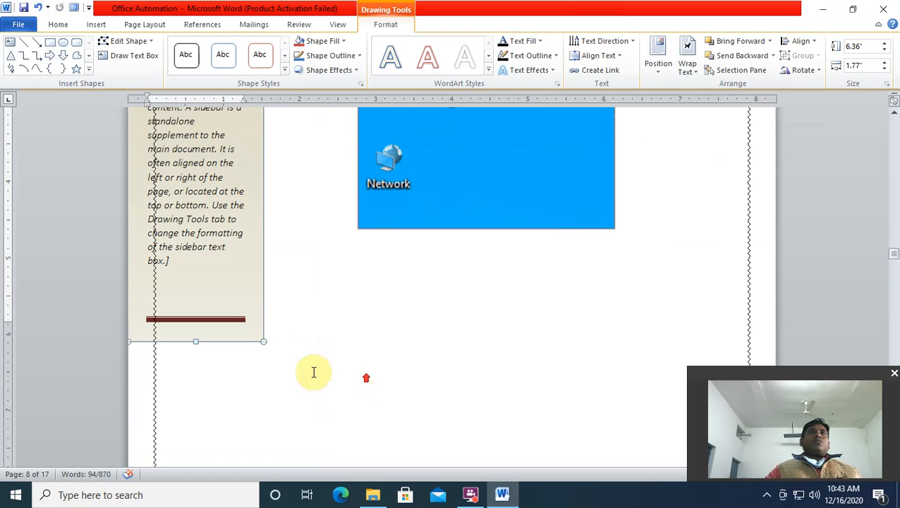
{"action": "left_click_drag", "start_coordinate": [263, 310], "coordinate": [213, 167]}
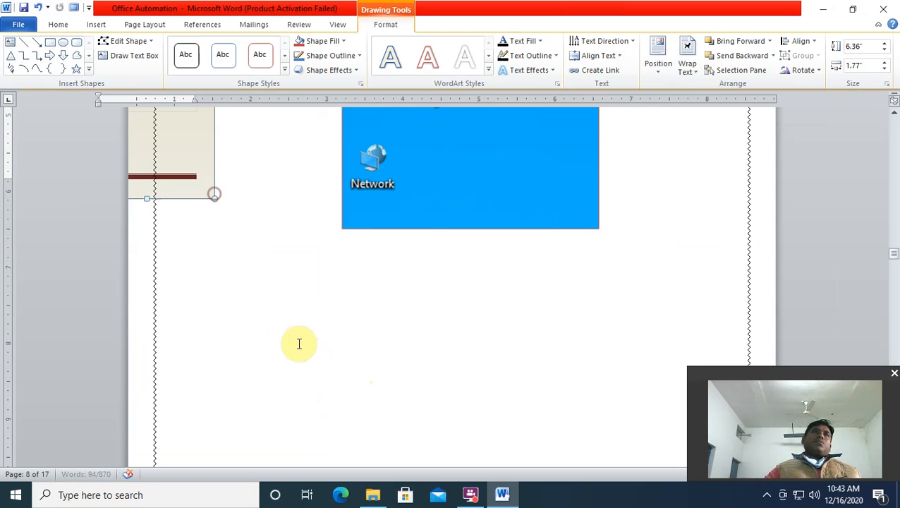
{"action": "scroll", "coordinate": [299, 344], "scroll_direction": "up", "scroll_amount": 6}
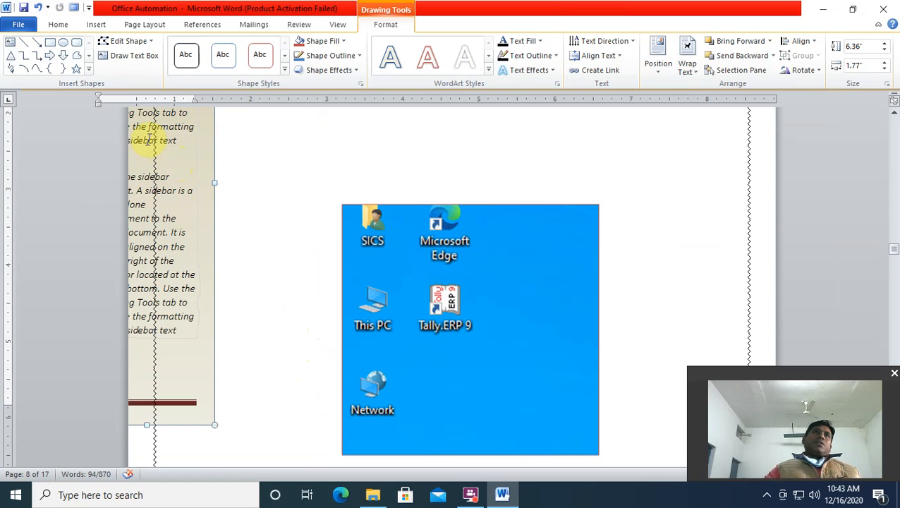
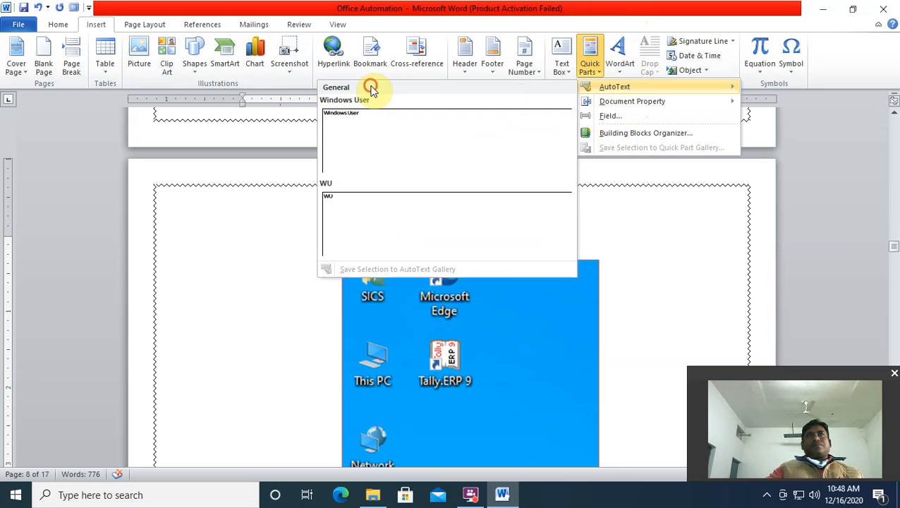
- Insert the Windows User AutoText entry above the picture and select the inserted text
{"action": "right_click", "coordinate": [371, 88]}
{"action": "left_click", "coordinate": [336, 271]}
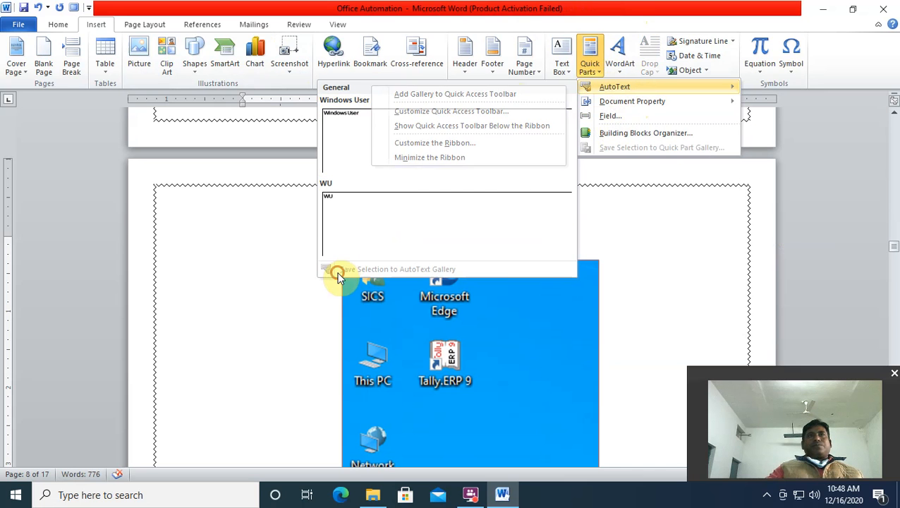
{"action": "left_click", "coordinate": [368, 158]}
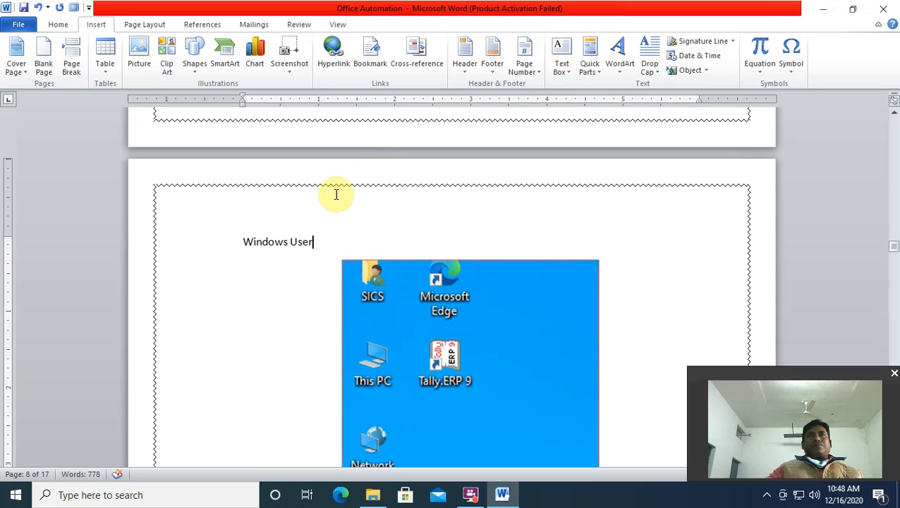
{"action": "left_click", "coordinate": [241, 240]}
{"action": "left_click_drag", "start_coordinate": [240, 240], "coordinate": [332, 239]}
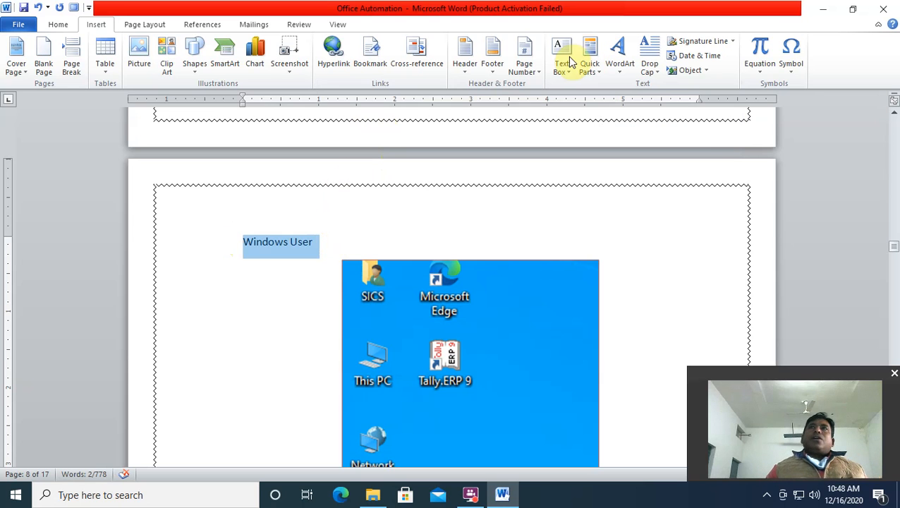
- Examine the field names available for insertion in the Field dialog and close it without inserting one
{"action": "left_click", "coordinate": [596, 73]}
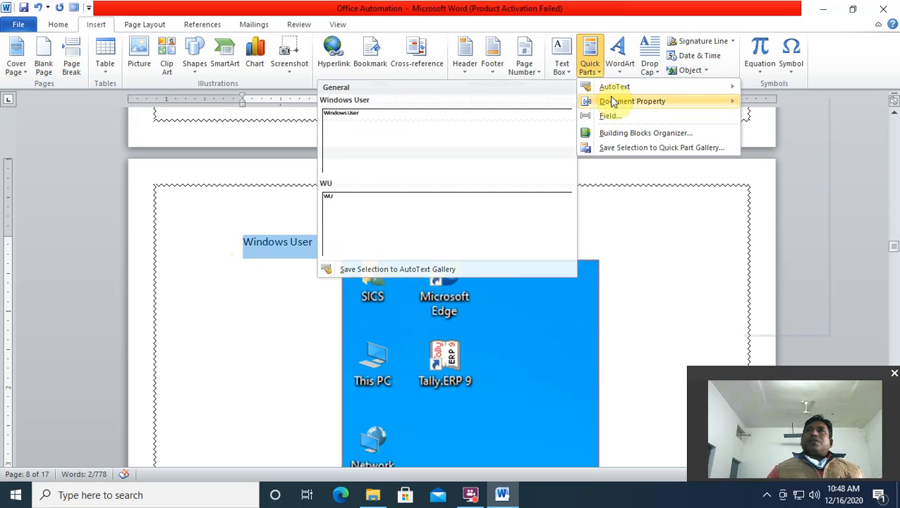
{"action": "mouse_move", "coordinate": [609, 93]}
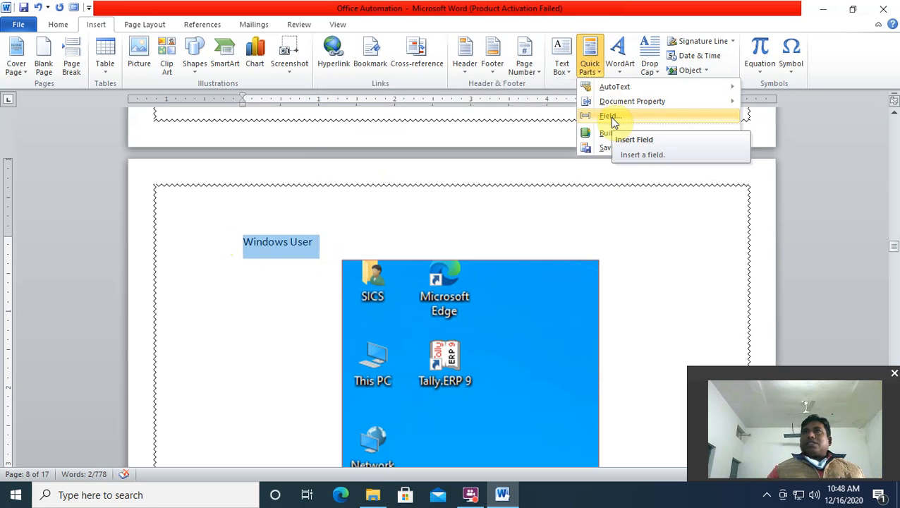
{"action": "left_click", "coordinate": [611, 117]}
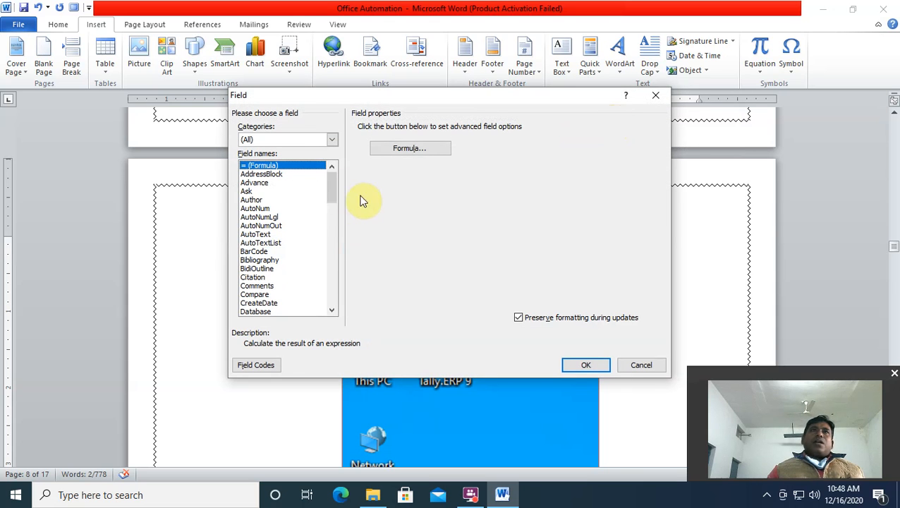
{"action": "left_click_drag", "start_coordinate": [327, 182], "coordinate": [338, 291]}
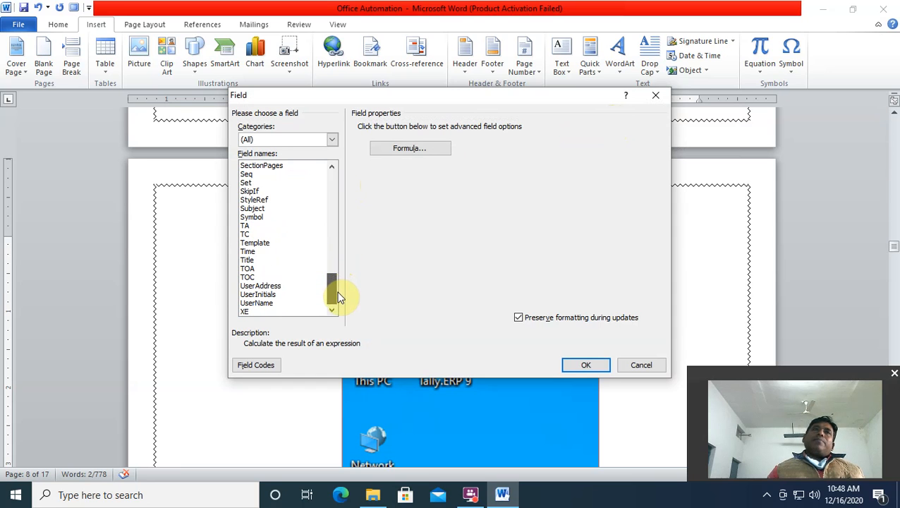
{"action": "left_click_drag", "start_coordinate": [328, 280], "coordinate": [331, 233]}
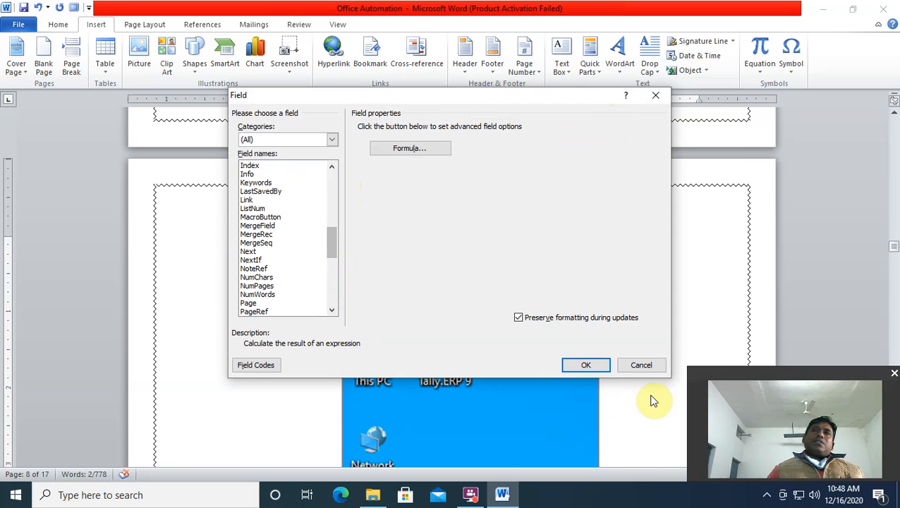
{"action": "left_click", "coordinate": [639, 365]}
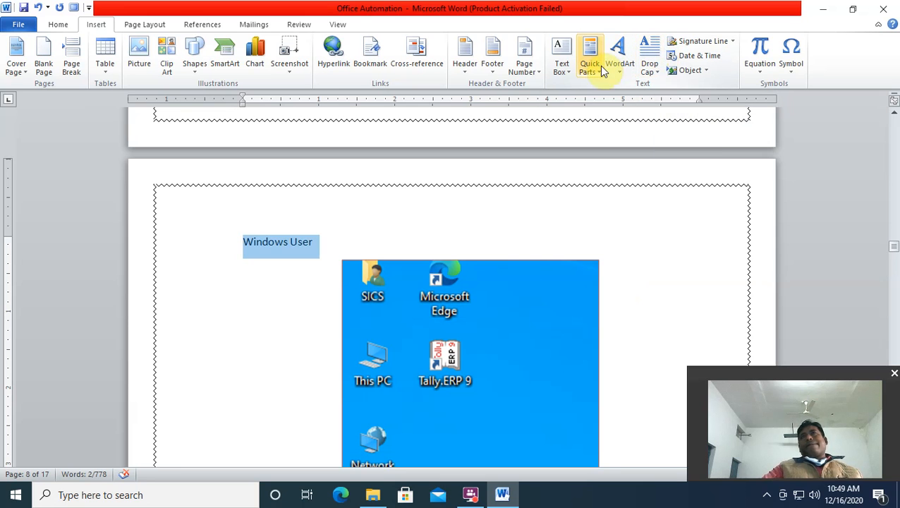
- Rename the WU entry in the Building Blocks Organizer to SICS, keeping it in the AutoText gallery
{"action": "left_click", "coordinate": [597, 72]}
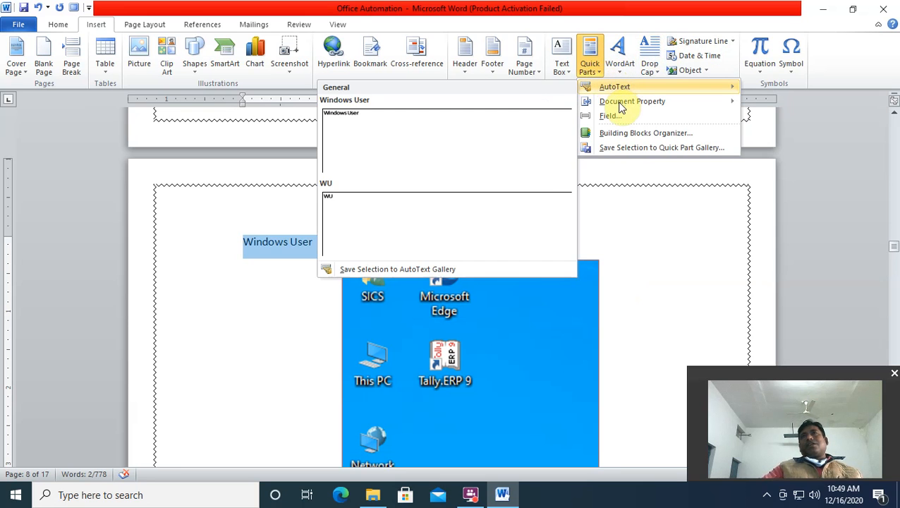
{"action": "mouse_move", "coordinate": [621, 104]}
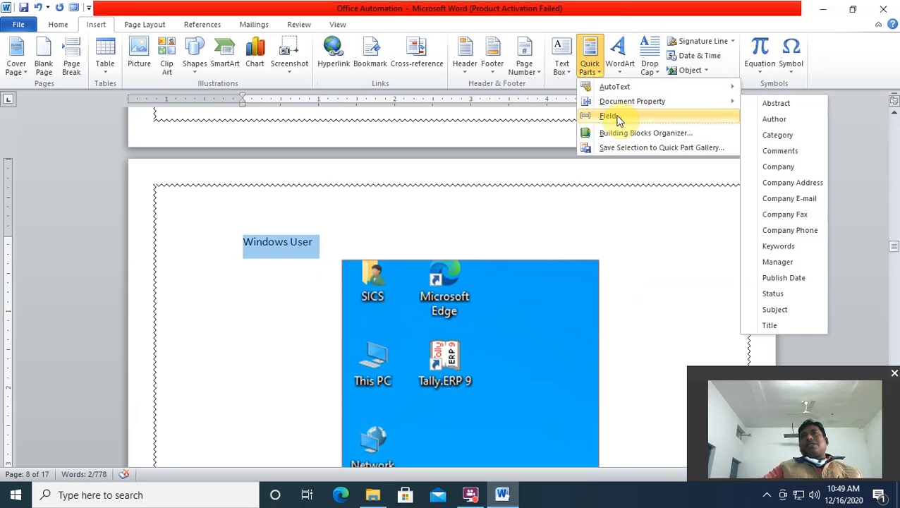
{"action": "left_click", "coordinate": [614, 136]}
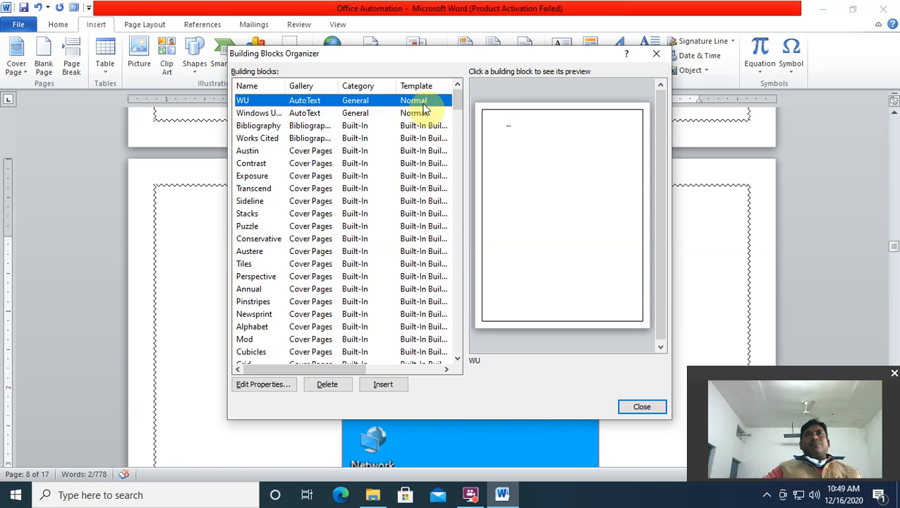
{"action": "left_click_drag", "start_coordinate": [458, 99], "coordinate": [470, 170]}
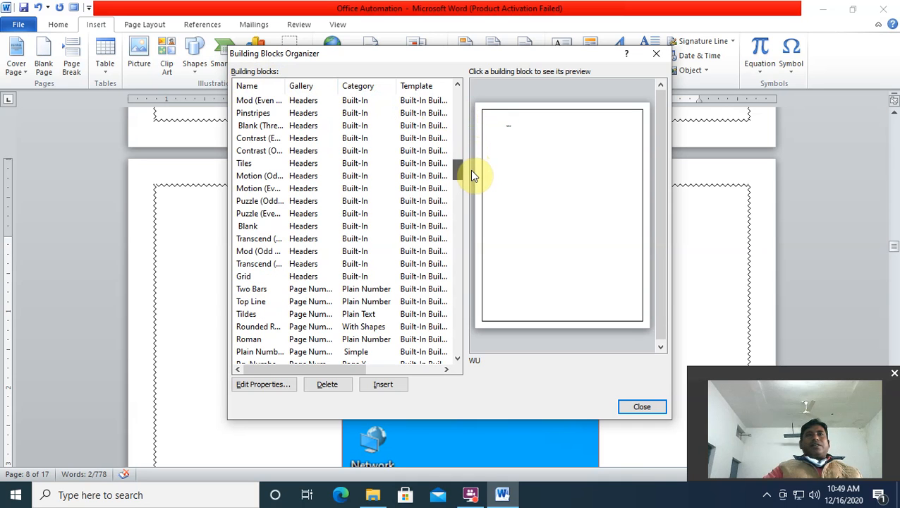
{"action": "left_click", "coordinate": [261, 385]}
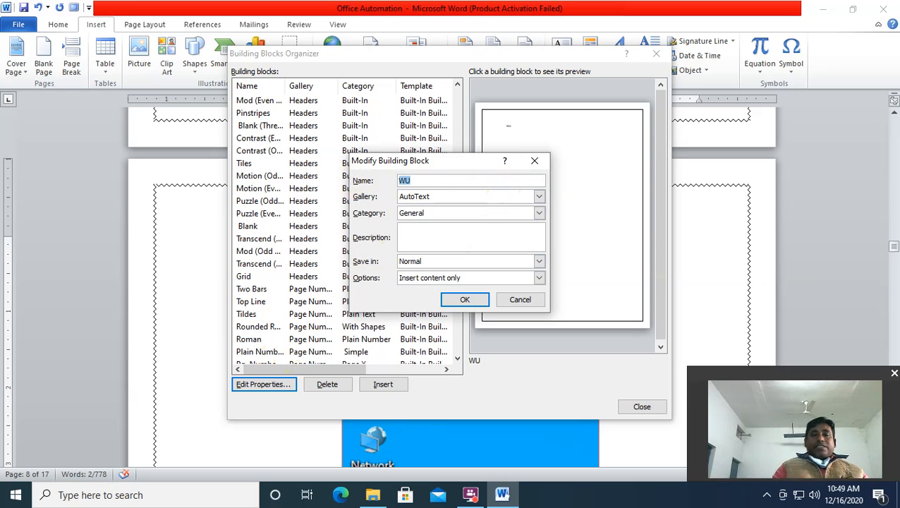
{"action": "type", "text": "SICS"}
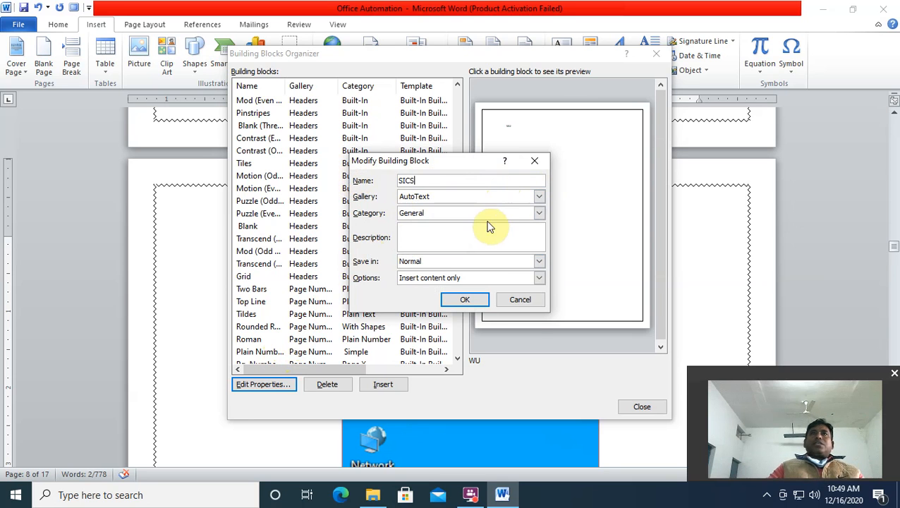
{"action": "left_click", "coordinate": [477, 199]}
{"action": "left_click", "coordinate": [467, 202]}
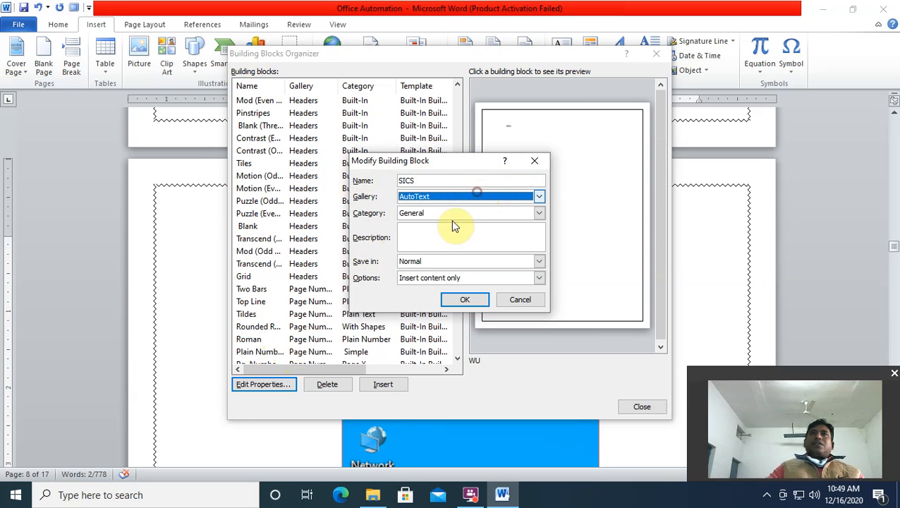
- Enter the building block's description as "Sadguru Seva Sangh Trust Jankikund Chitrkaoot Satna Madhya Pradesh"
{"action": "left_click", "coordinate": [419, 235]}
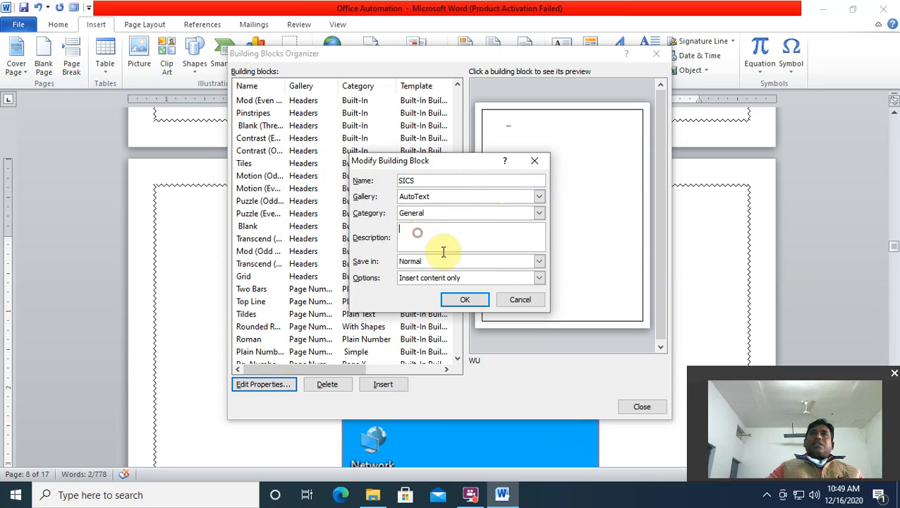
{"action": "type", "text": "S"}
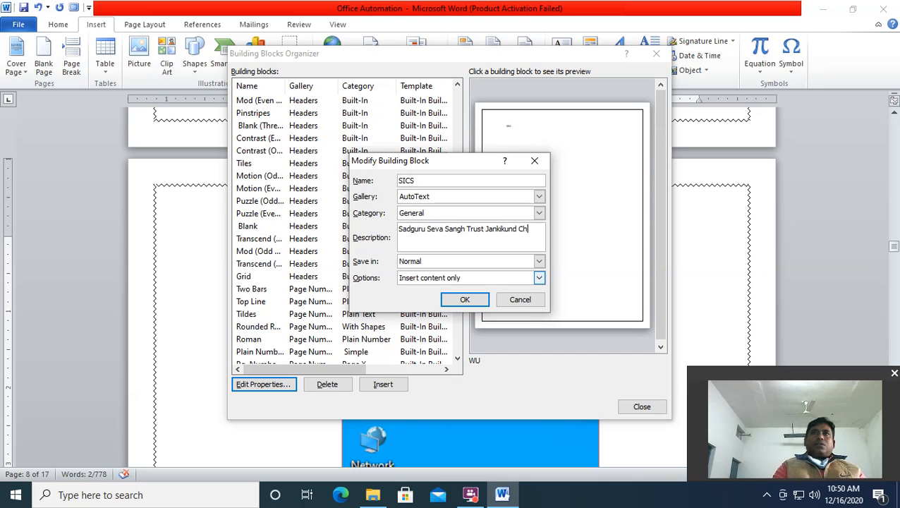
{"action": "type", "text": "oot Satna Madhya p"}
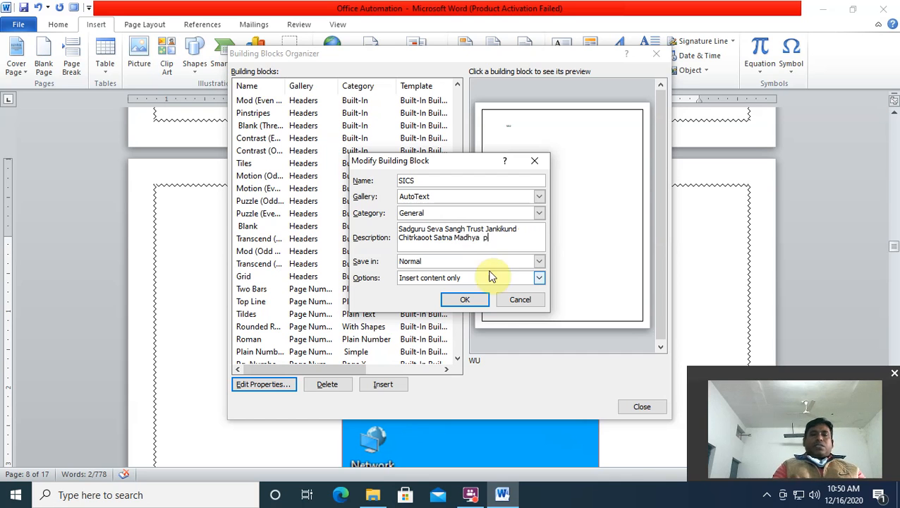
{"action": "key", "text": "Return"}
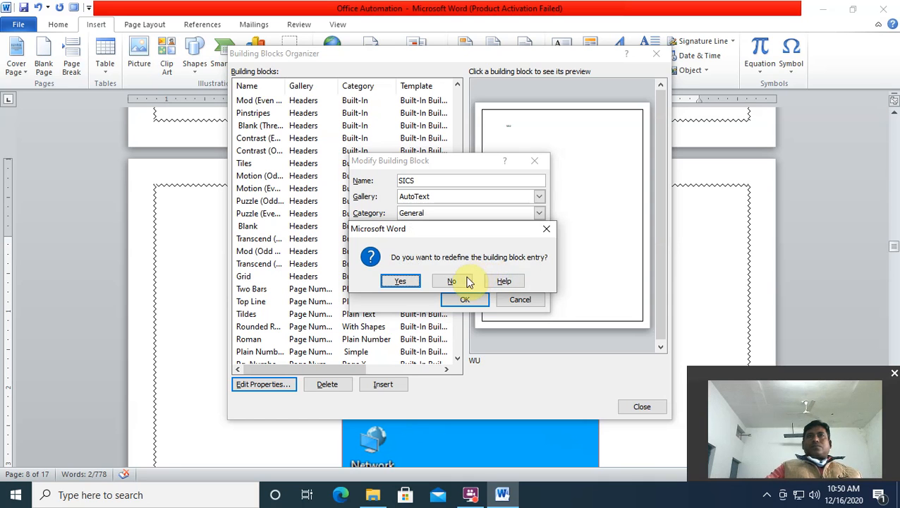
{"action": "left_click", "coordinate": [547, 228]}
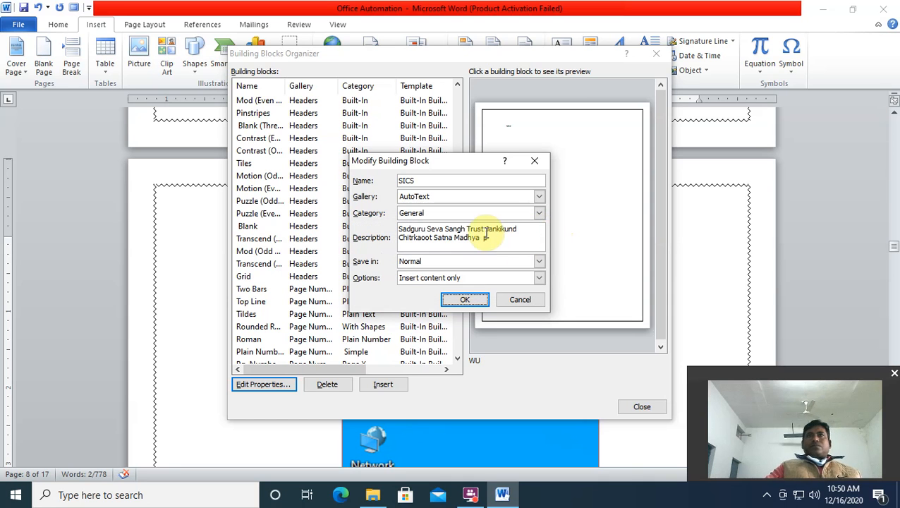
{"action": "left_click", "coordinate": [496, 244]}
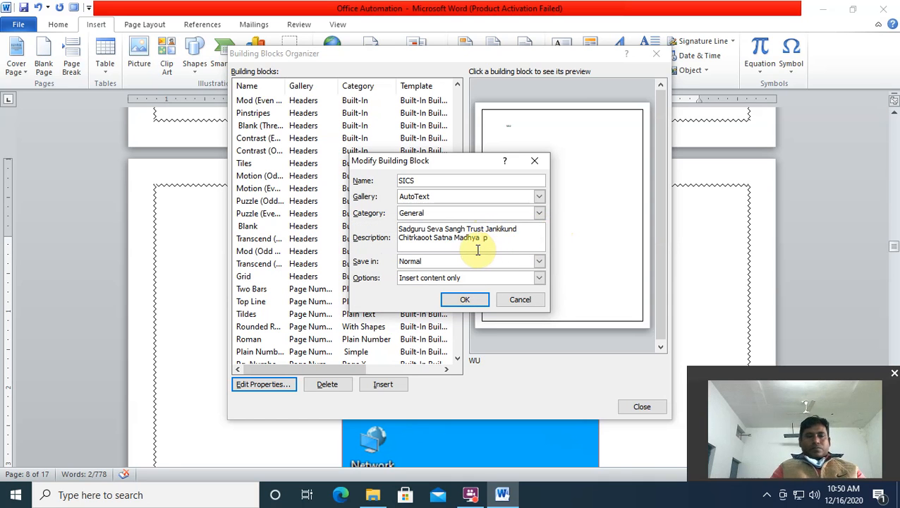
{"action": "type", "text": "R"}
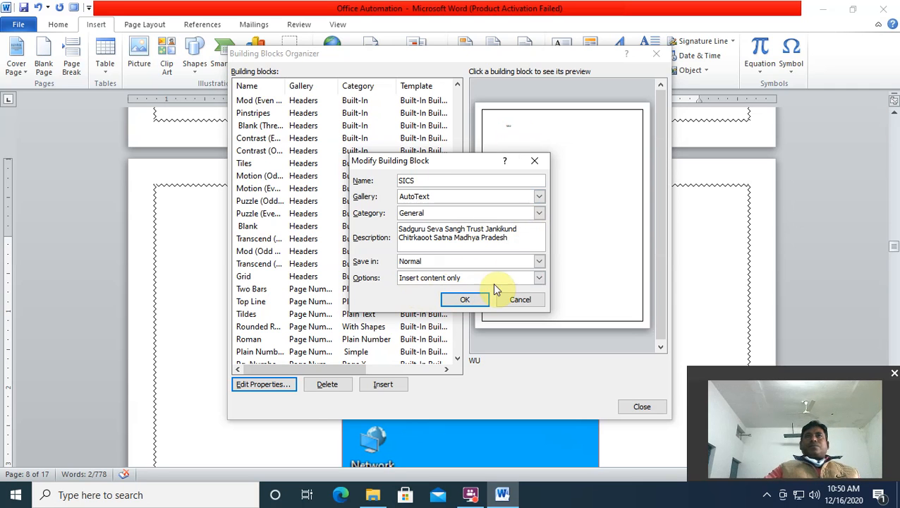
- Keep the building block saved in Normal, set it to insert content in its own page, and accept redefining the entry
{"action": "left_click", "coordinate": [540, 261]}
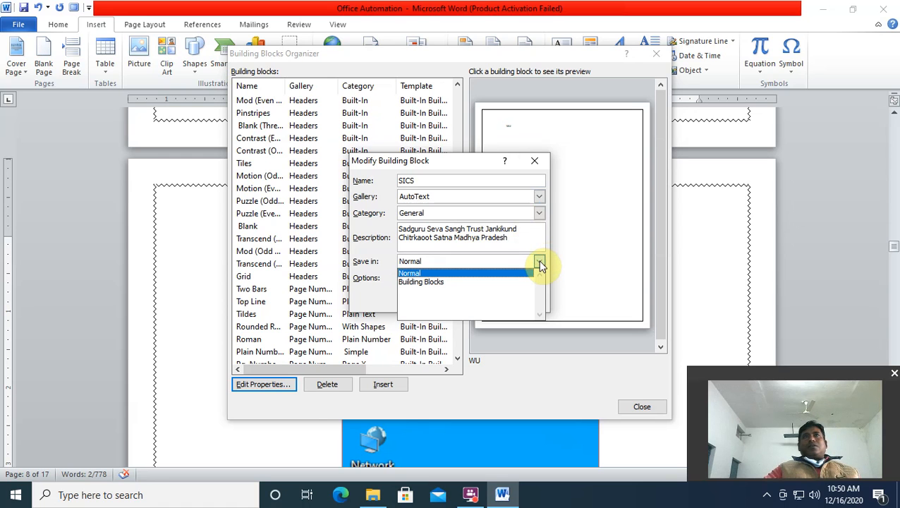
{"action": "left_click", "coordinate": [469, 274]}
{"action": "left_click", "coordinate": [540, 280]}
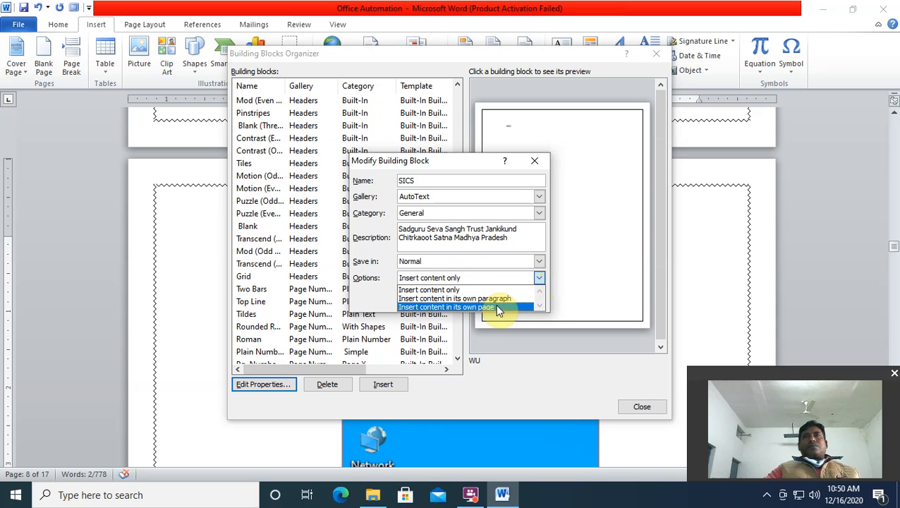
{"action": "left_click", "coordinate": [488, 307]}
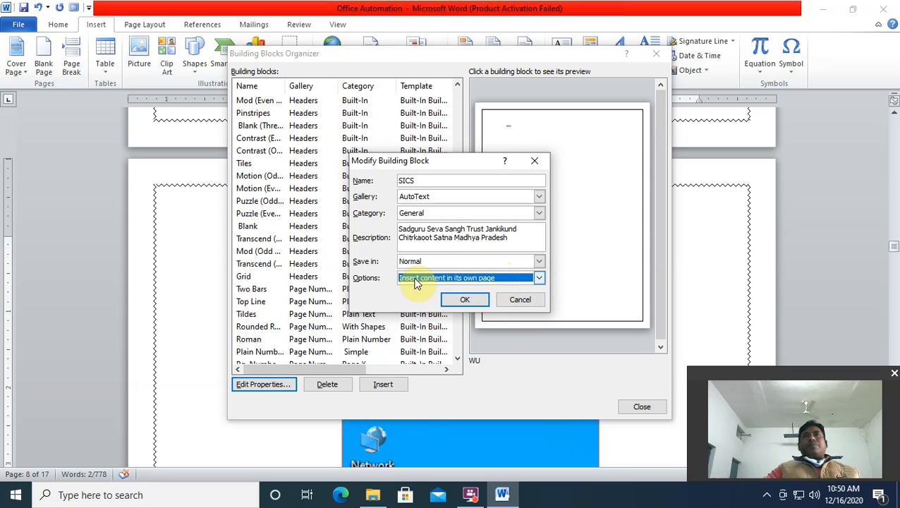
{"action": "left_click", "coordinate": [466, 302]}
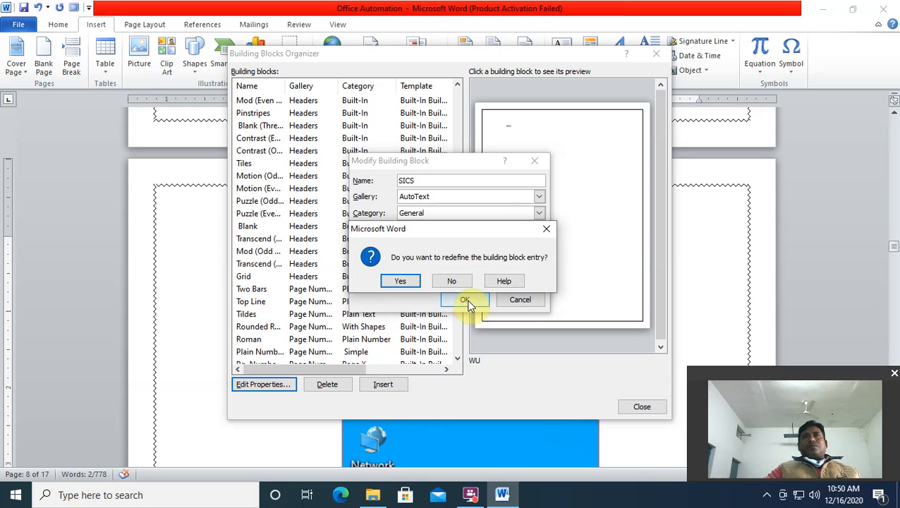
{"action": "left_click", "coordinate": [412, 283]}
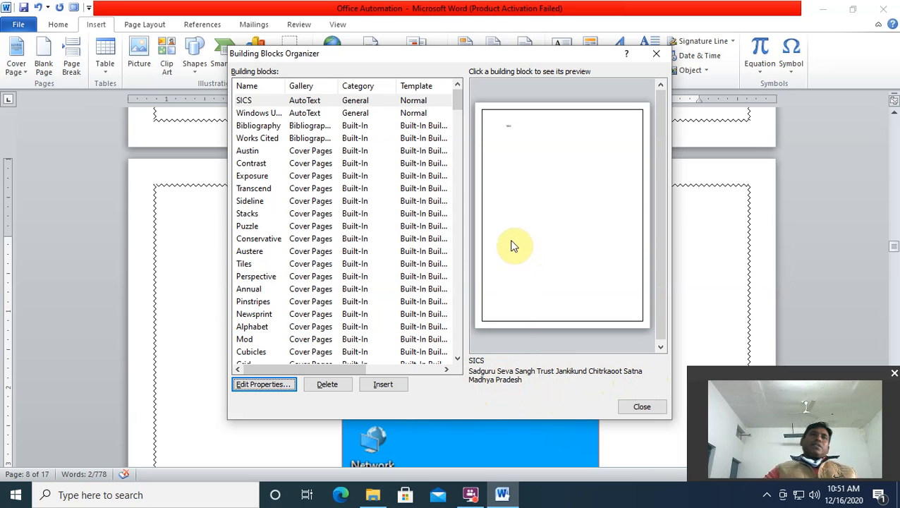
- Insert the SICS building block into the document and view the entries in the AutoText gallery
{"action": "left_click", "coordinate": [378, 386]}
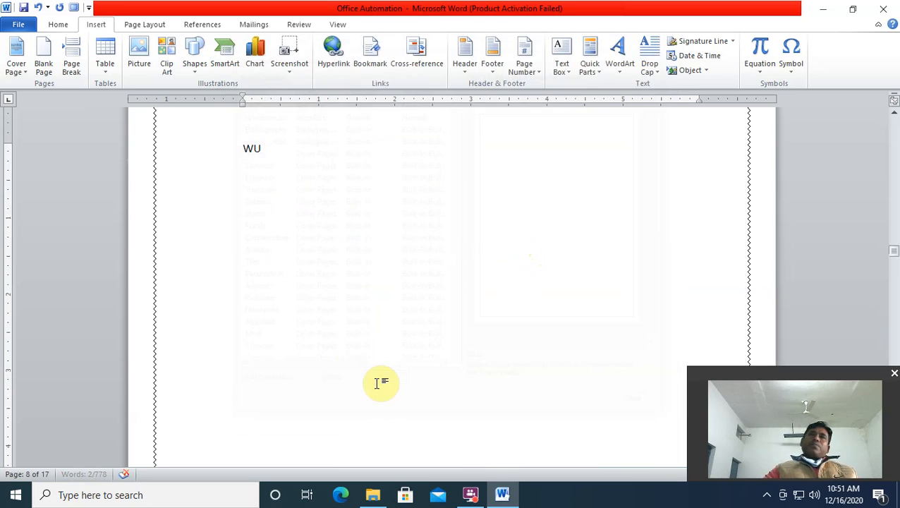
{"action": "left_click", "coordinate": [593, 54]}
{"action": "mouse_move", "coordinate": [614, 91]}
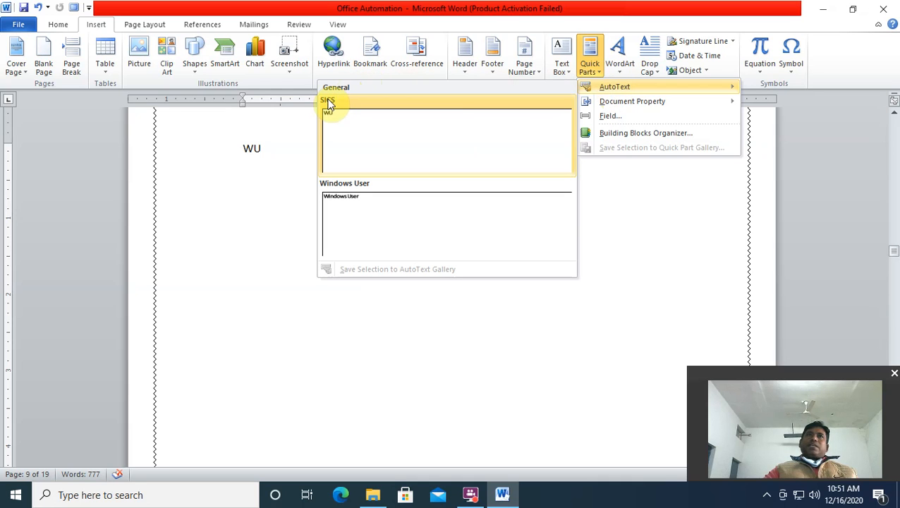
- Insert the SICS entry from the AutoText gallery into the document three times in succession
{"action": "mouse_move", "coordinate": [329, 103]}
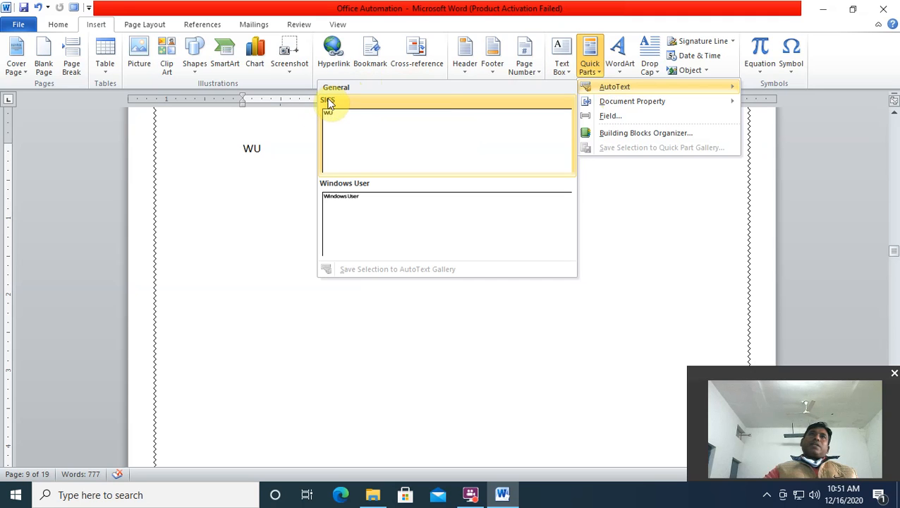
{"action": "left_click", "coordinate": [330, 102]}
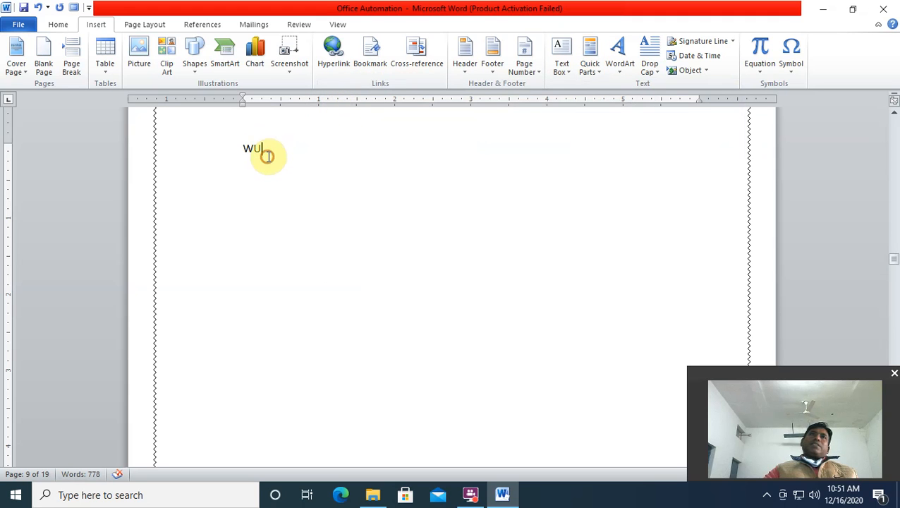
{"action": "key", "text": "ctrl+Return"}
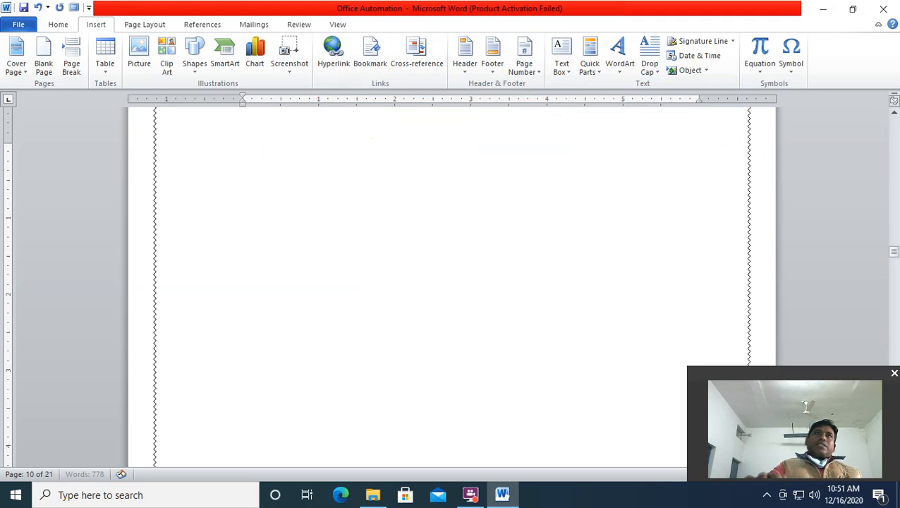
{"action": "left_click", "coordinate": [590, 60]}
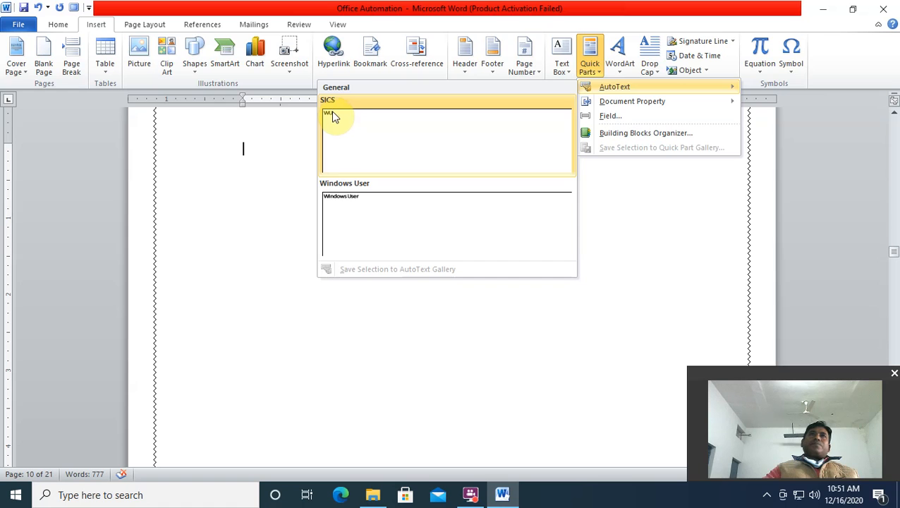
{"action": "left_click", "coordinate": [333, 116]}
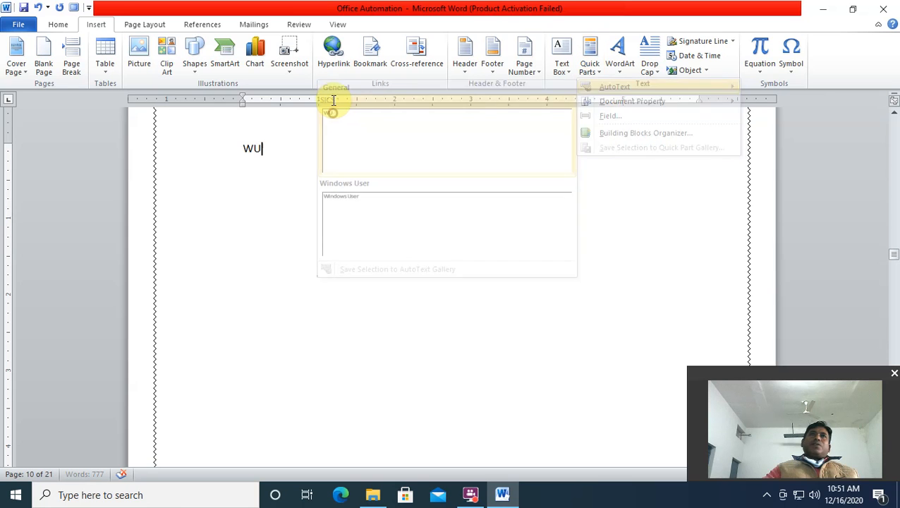
{"action": "left_click", "coordinate": [590, 57]}
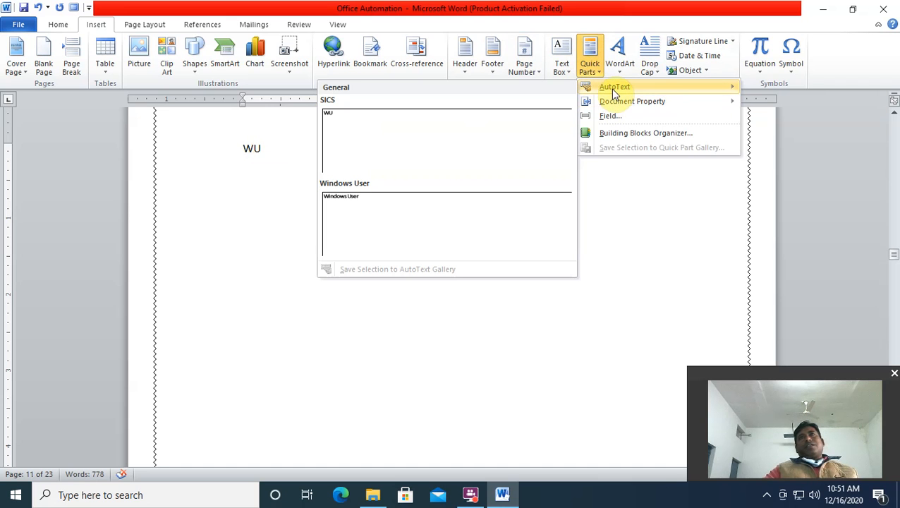
{"action": "mouse_move", "coordinate": [331, 105]}
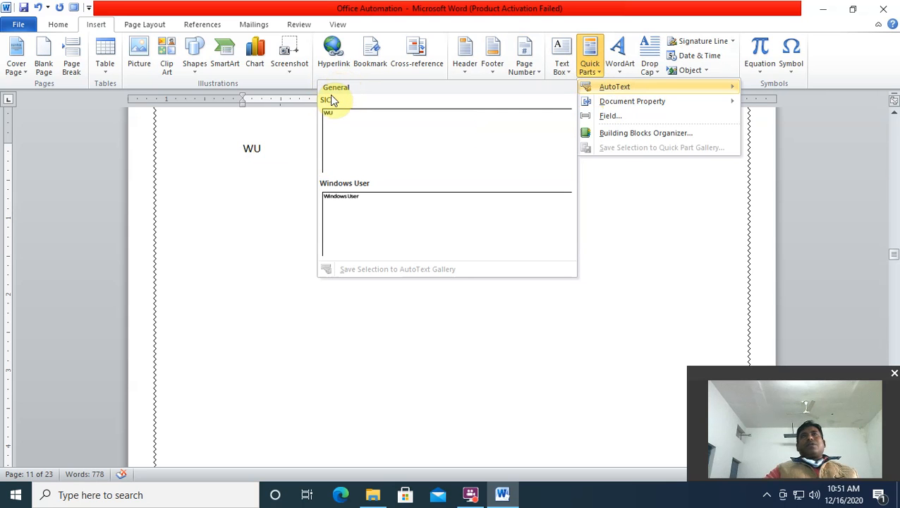
{"action": "left_click", "coordinate": [362, 141]}
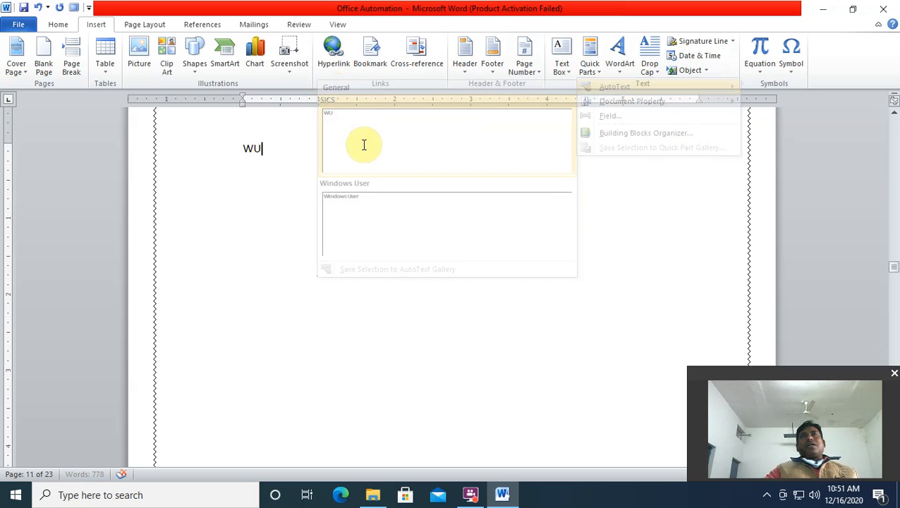
- Insert the SICS building block into the document from the Building Blocks Organizer
{"action": "left_click", "coordinate": [592, 49]}
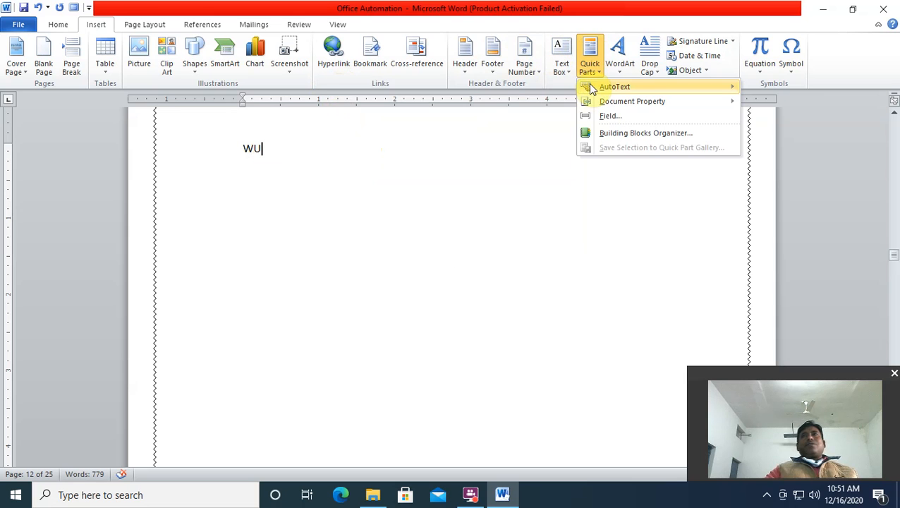
{"action": "mouse_move", "coordinate": [588, 85]}
{"action": "left_click", "coordinate": [607, 134]}
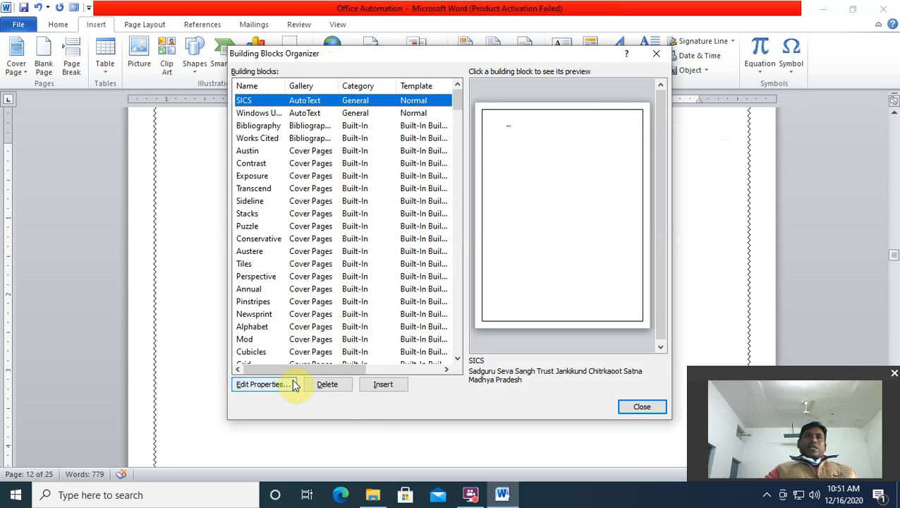
{"action": "left_click", "coordinate": [381, 384]}
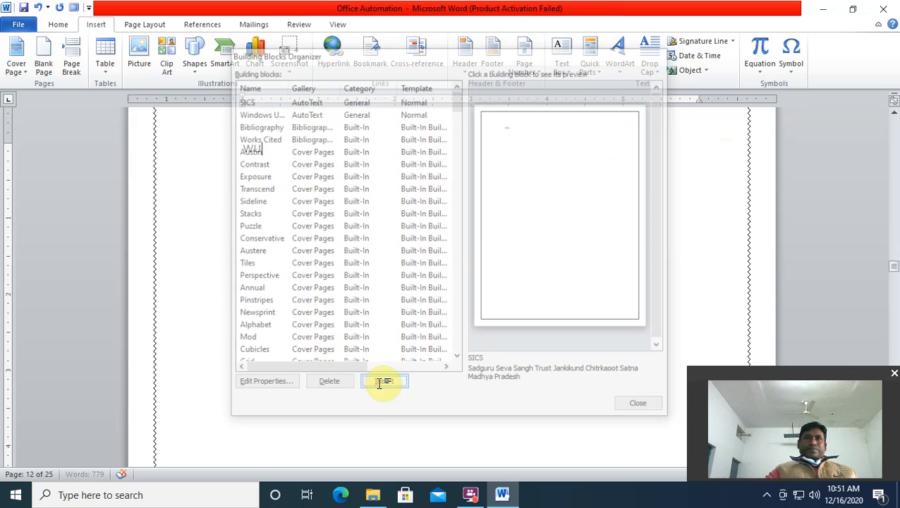
- Delete the SICS building block in the Building Blocks Organizer and confirm the deletion
{"action": "left_click", "coordinate": [588, 62]}
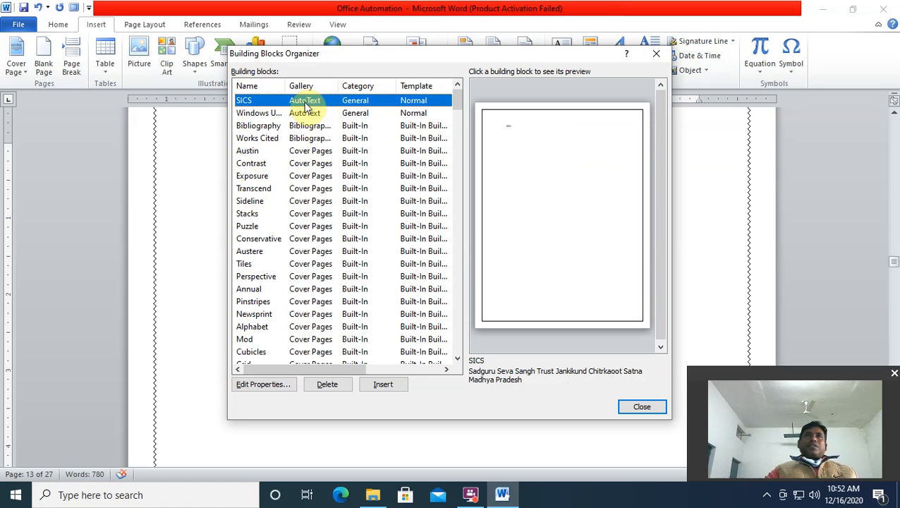
{"action": "left_click", "coordinate": [324, 387]}
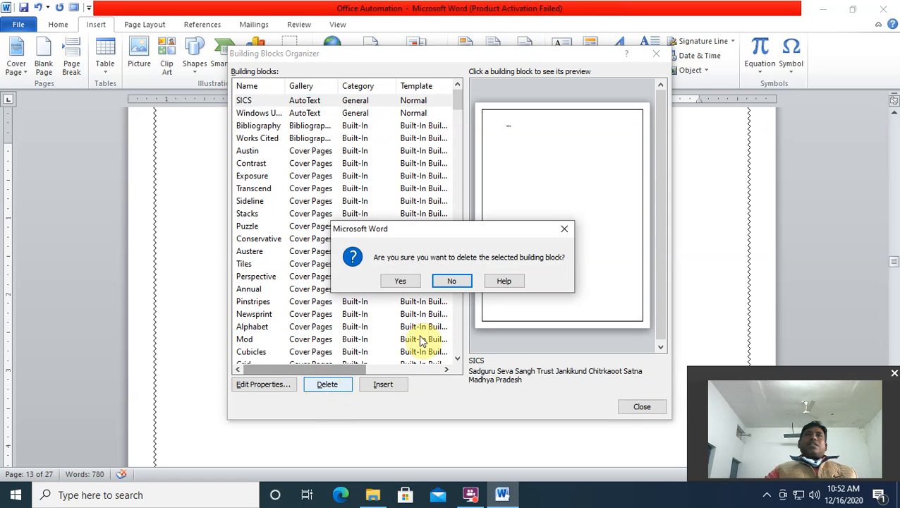
{"action": "left_click", "coordinate": [399, 281]}
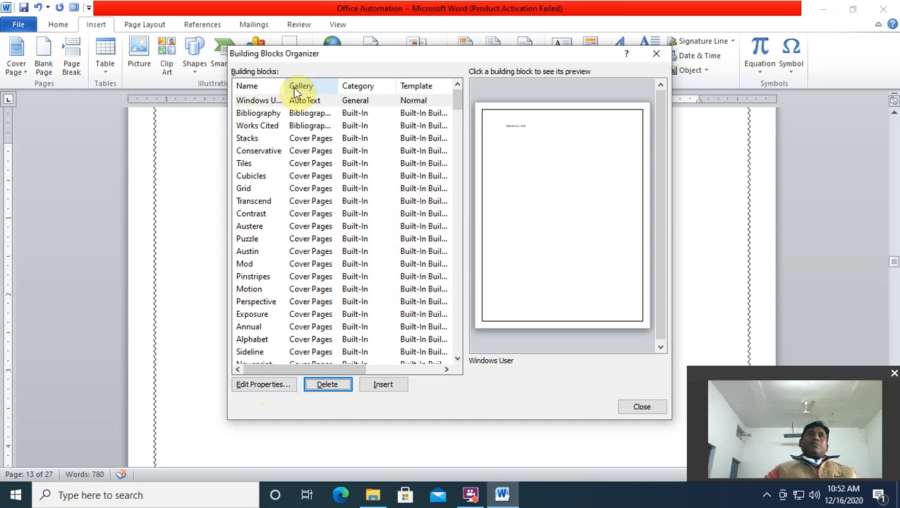
- Rename the Windows User building block as sics and assign it to a new category named SICS
{"action": "left_click", "coordinate": [264, 385]}
{"action": "left_click_drag", "start_coordinate": [464, 177], "coordinate": [366, 176]}
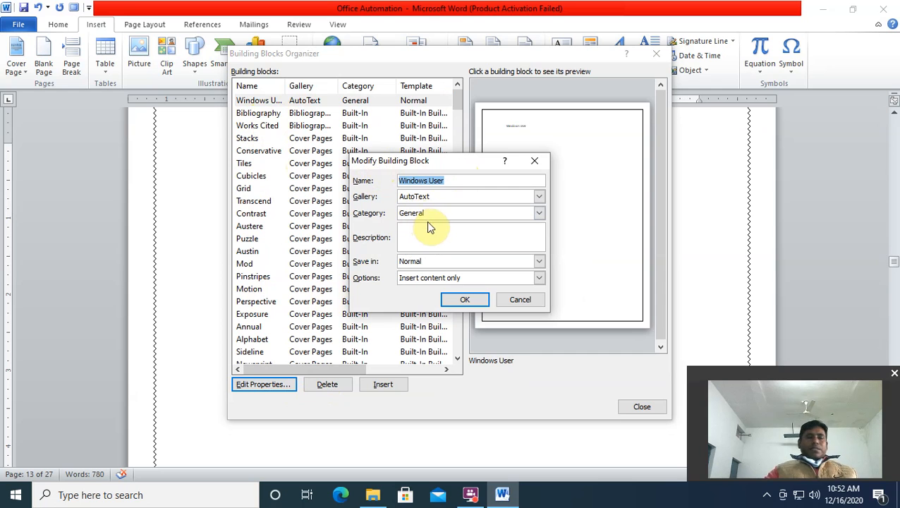
{"action": "type", "text": "sics"}
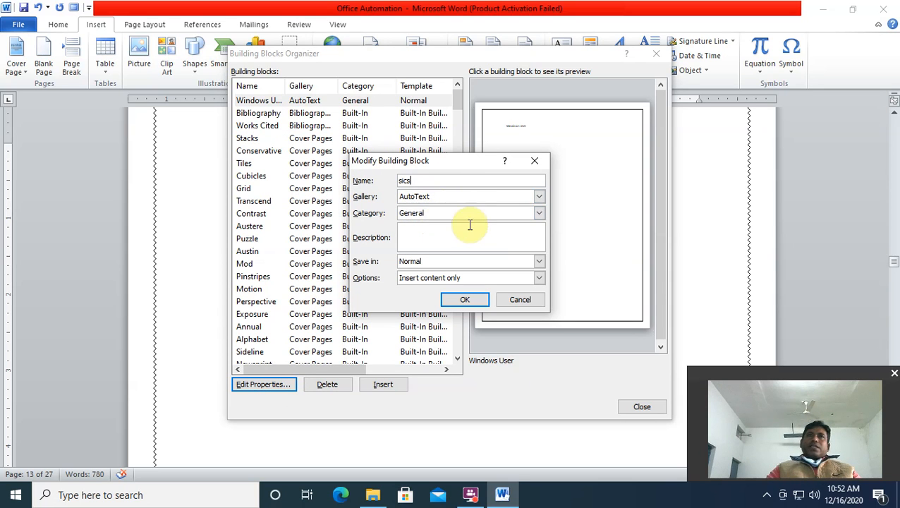
{"action": "left_click", "coordinate": [539, 214]}
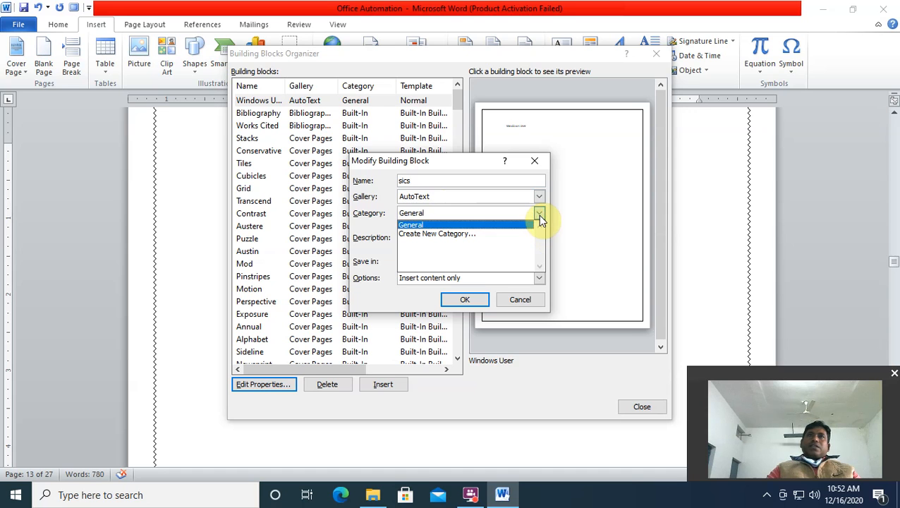
{"action": "left_click", "coordinate": [455, 234]}
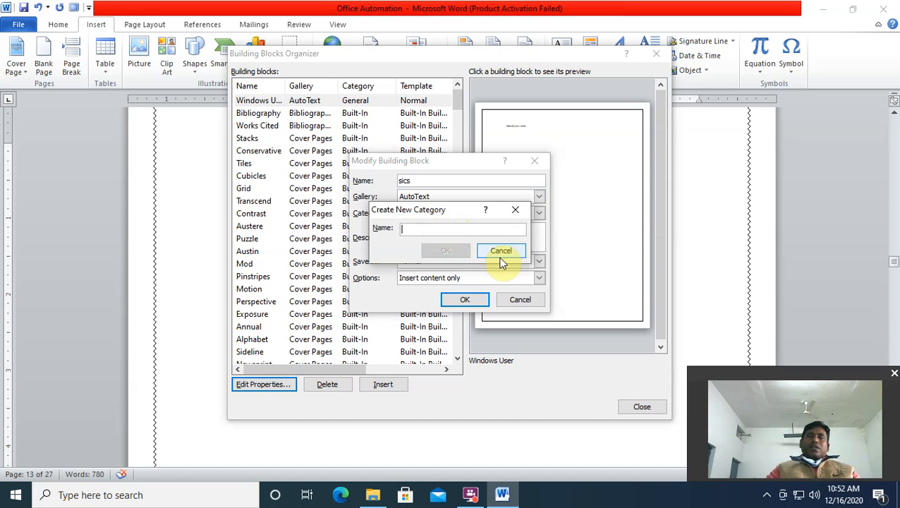
{"action": "type", "text": "SIC"}
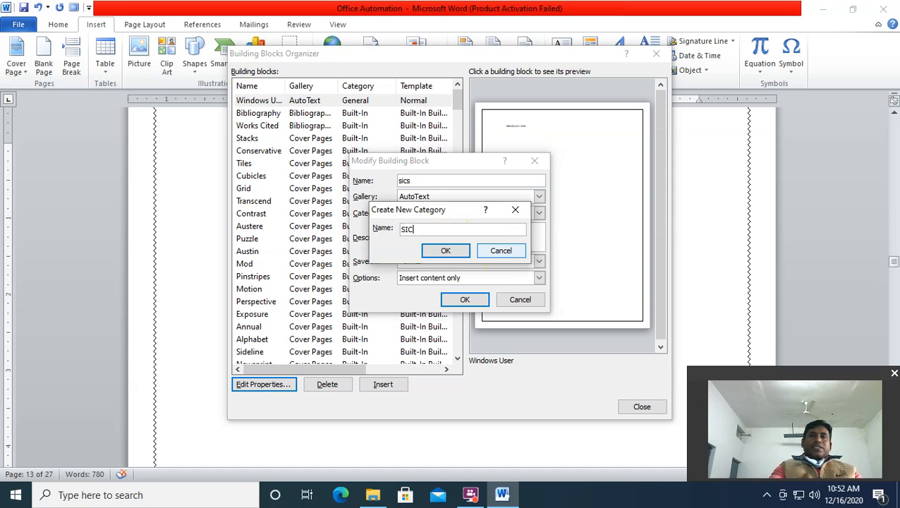
{"action": "left_click", "coordinate": [437, 249]}
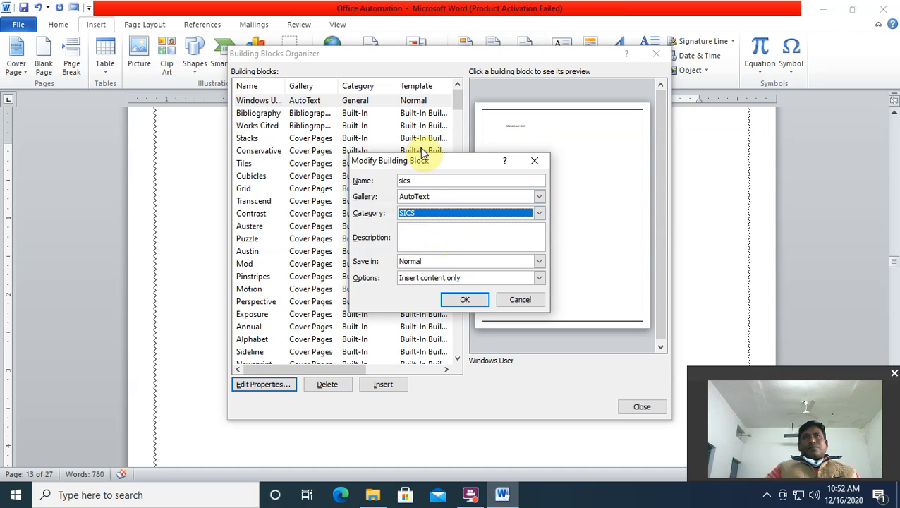
- Enter the description "Sadguru Seva Sangh Trust Jankikund Chitrkaoot", keeping the block saved in Normal with the Insert content only option
{"action": "left_click", "coordinate": [417, 231]}
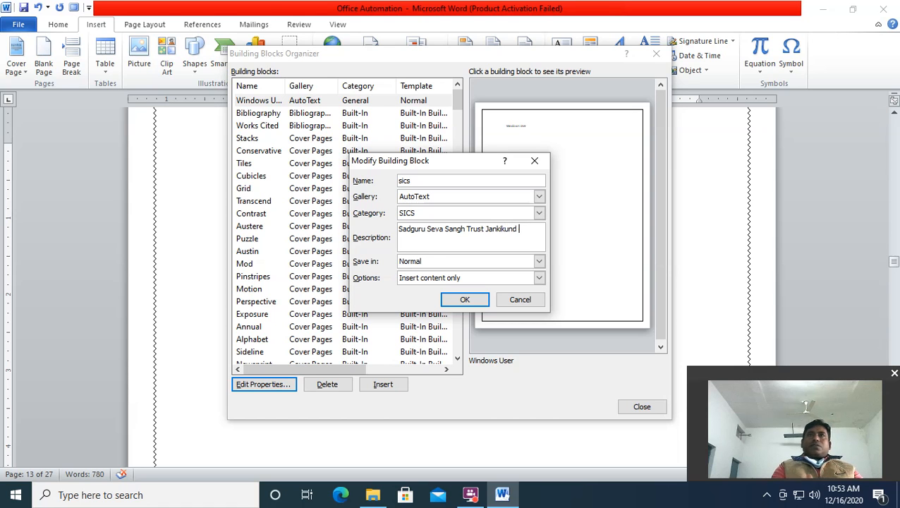
{"action": "type", "text": "kaoo"}
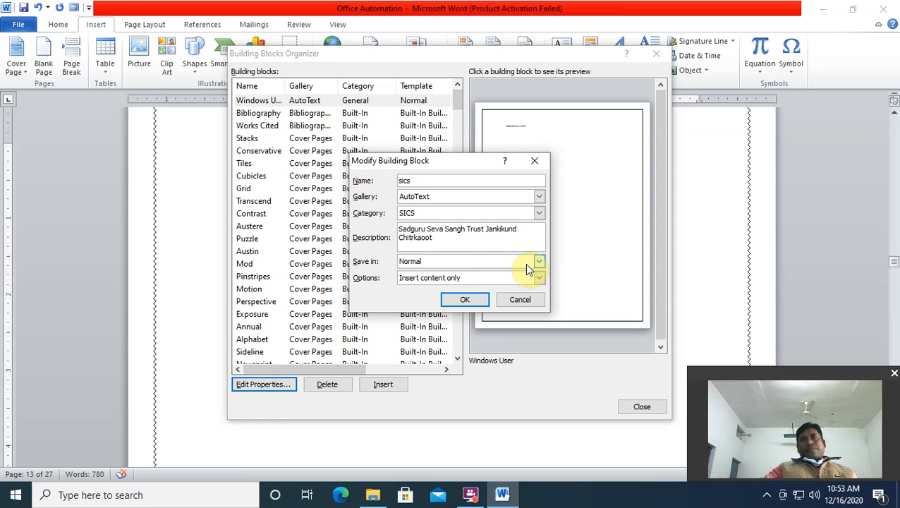
{"action": "left_click", "coordinate": [459, 260]}
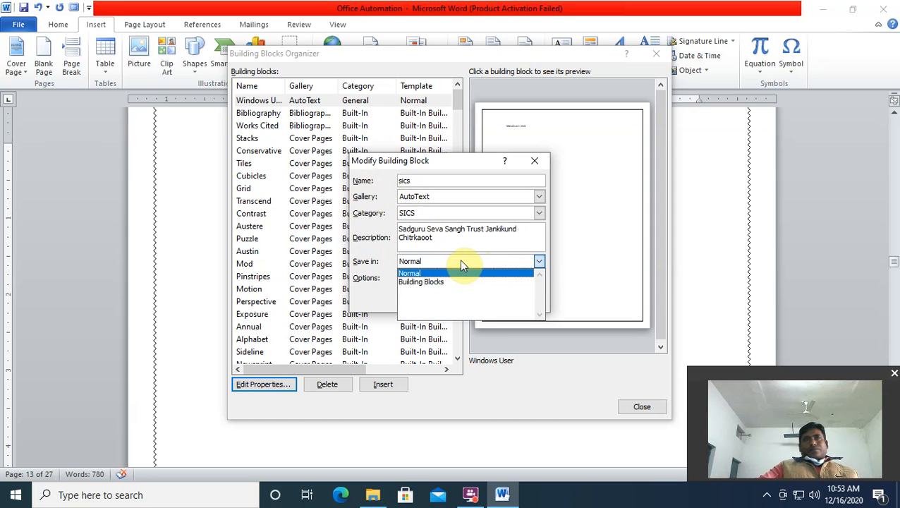
{"action": "left_click", "coordinate": [459, 270]}
{"action": "left_click", "coordinate": [461, 278]}
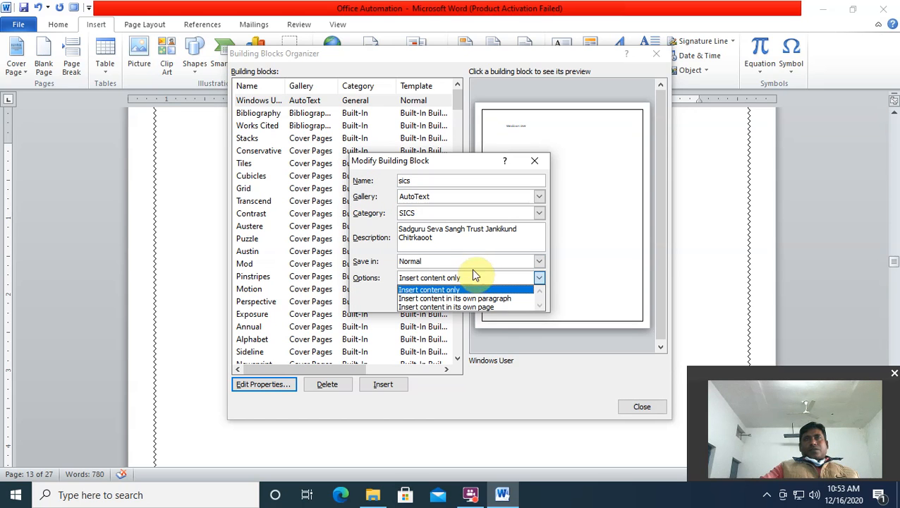
{"action": "left_click", "coordinate": [480, 274]}
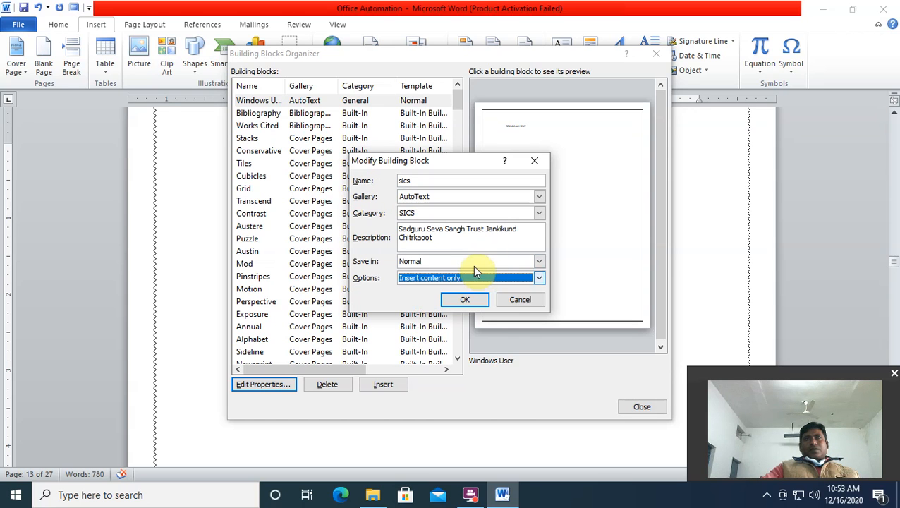
{"action": "left_click", "coordinate": [539, 276]}
{"action": "left_click", "coordinate": [539, 277]}
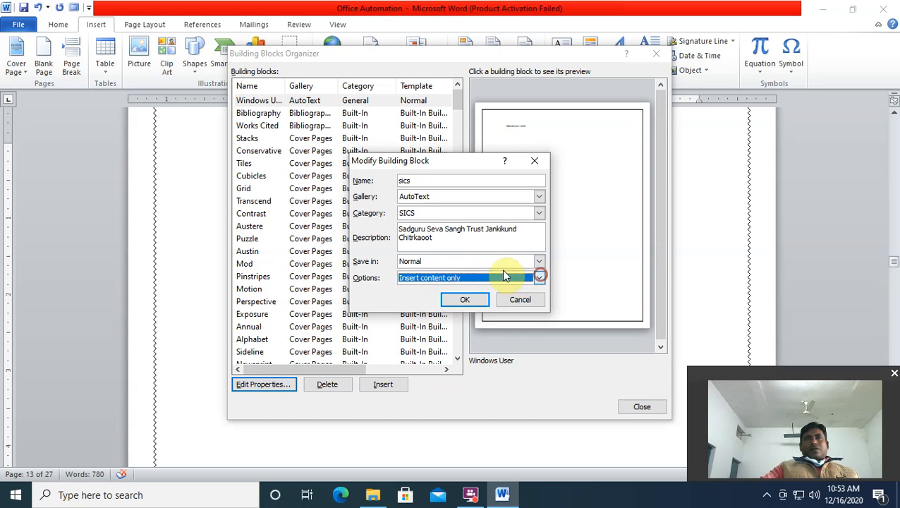
- Apply the modified sics building block properties and accept redefining the entry
{"action": "left_click", "coordinate": [468, 299]}
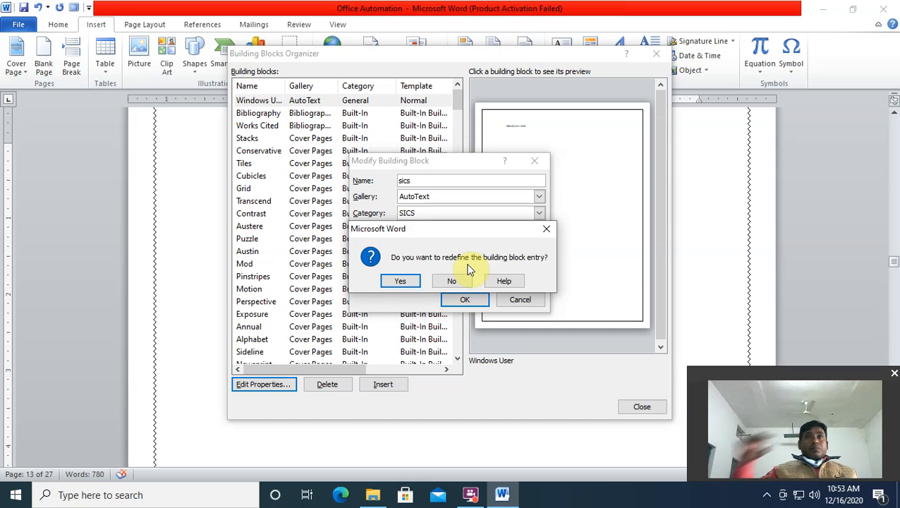
{"action": "left_click", "coordinate": [455, 281]}
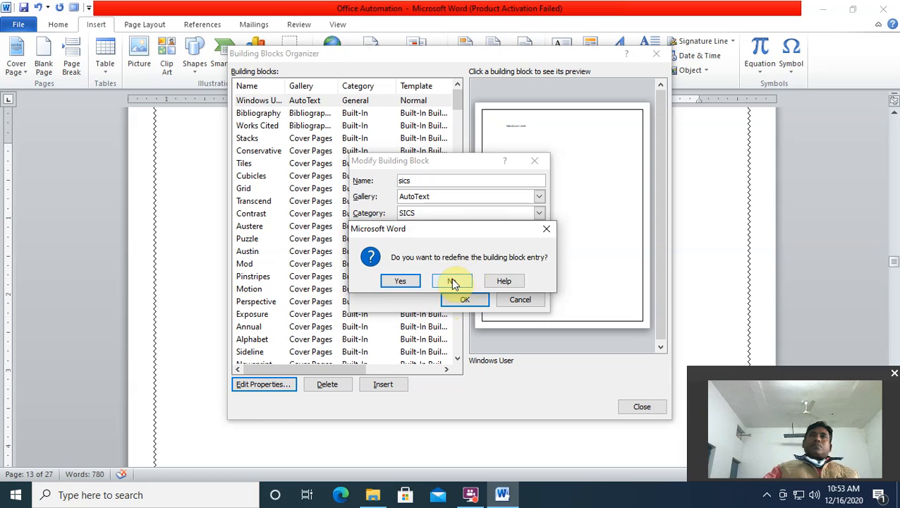
{"action": "left_click", "coordinate": [448, 300]}
{"action": "left_click", "coordinate": [413, 282]}
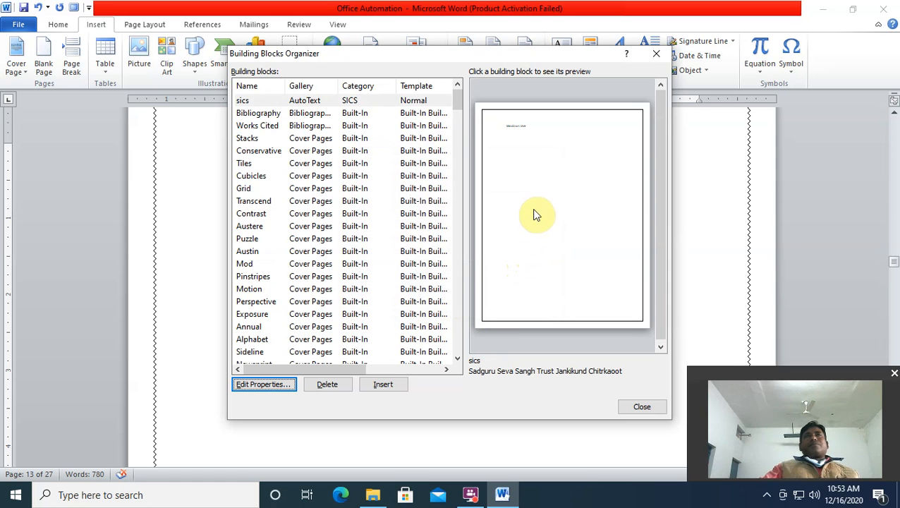
- Insert the sics building block from the Building Blocks Organizer, and once more from the AutoText gallery
{"action": "left_click", "coordinate": [245, 103]}
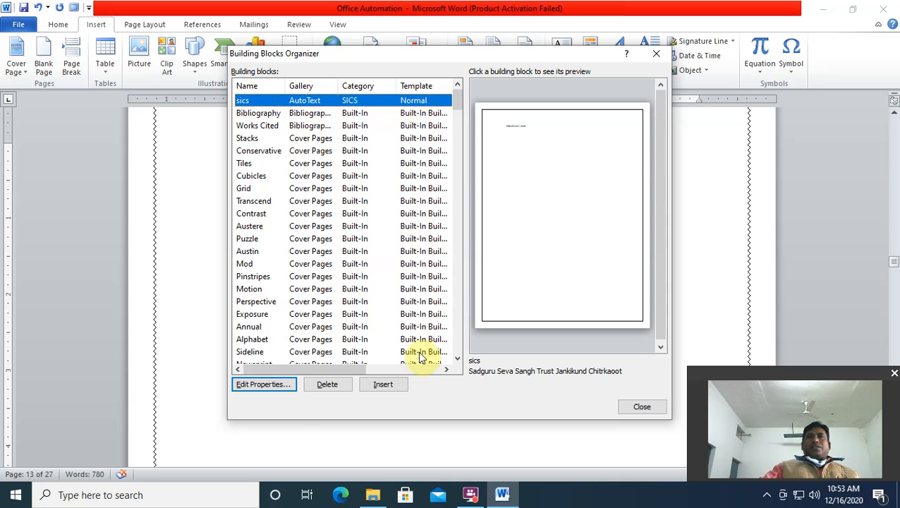
{"action": "left_click", "coordinate": [383, 384]}
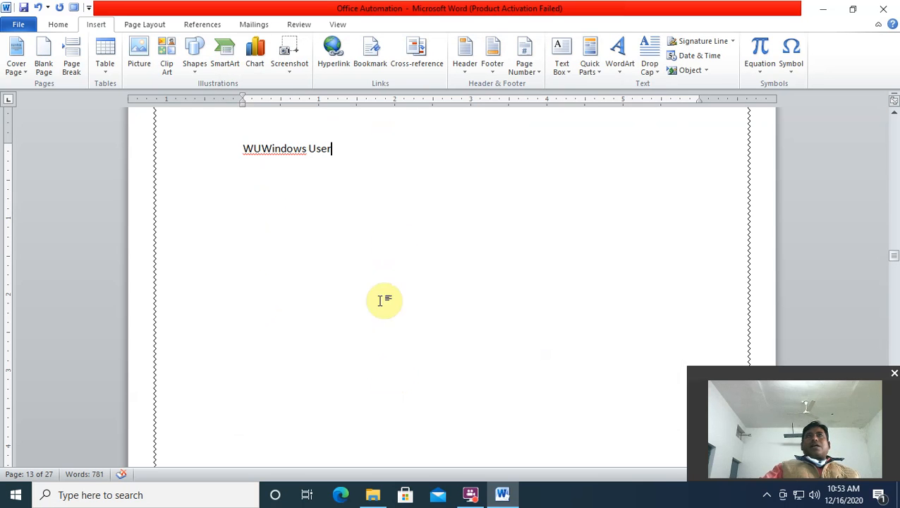
{"action": "left_click", "coordinate": [593, 63]}
{"action": "mouse_move", "coordinate": [590, 86]}
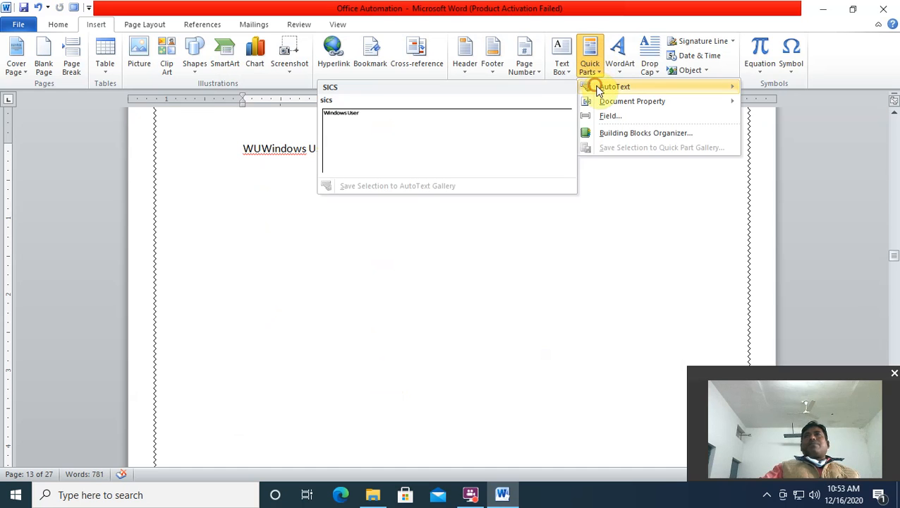
{"action": "left_click", "coordinate": [333, 99]}
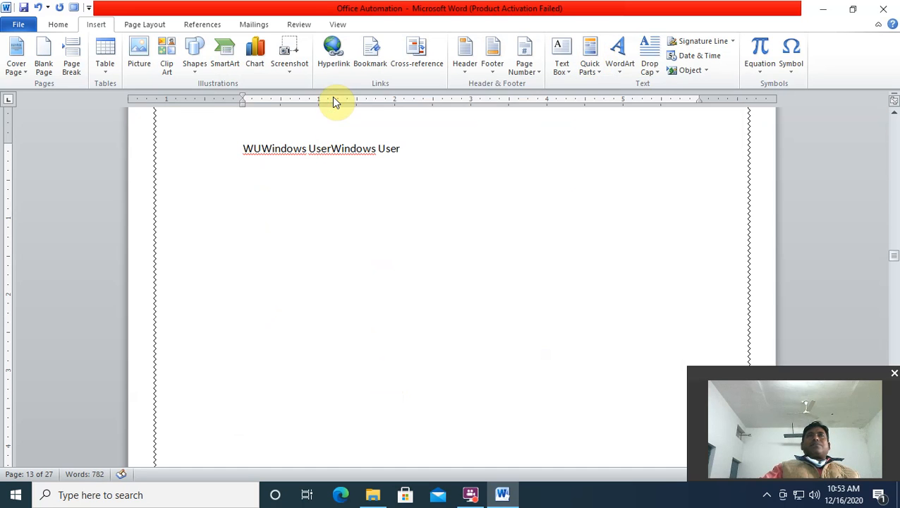
- Insert the sics AutoText entry once more, and delete all the inserted text from the line
{"action": "left_click", "coordinate": [590, 64]}
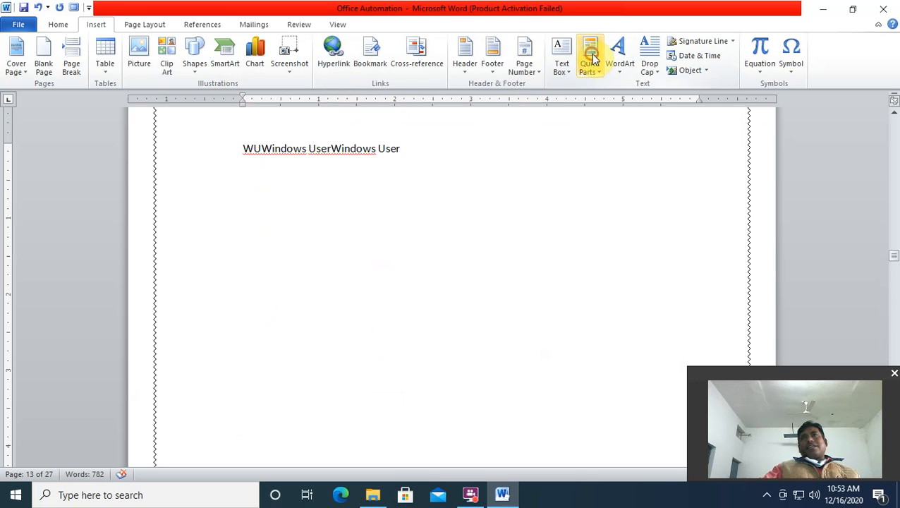
{"action": "left_click", "coordinate": [607, 88]}
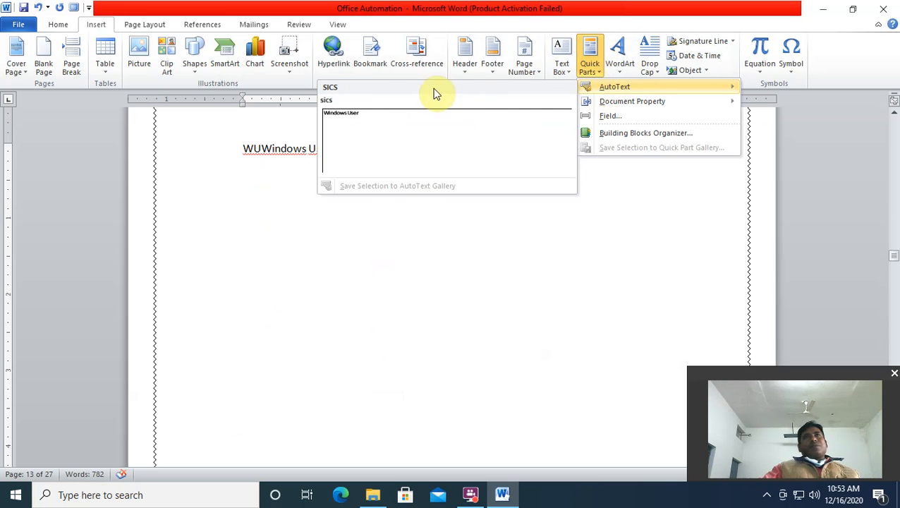
{"action": "left_click", "coordinate": [325, 100]}
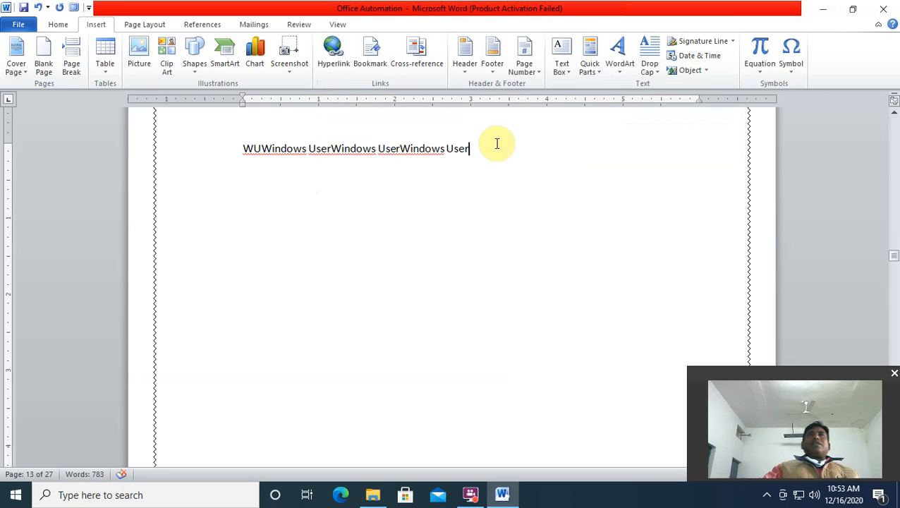
{"action": "left_click_drag", "start_coordinate": [494, 145], "coordinate": [235, 132]}
{"action": "key", "text": "Delete"}
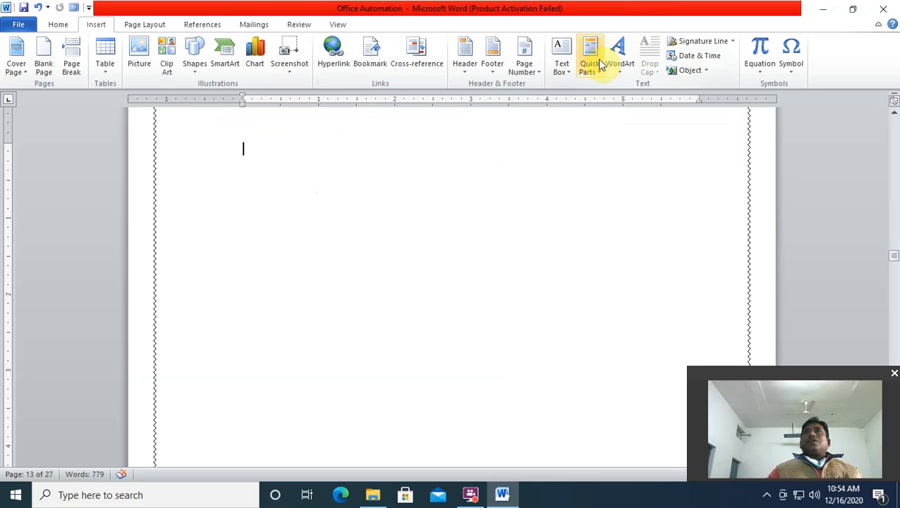
- View the Field dialog's list of available fields and close it without inserting one
{"action": "left_click", "coordinate": [578, 76]}
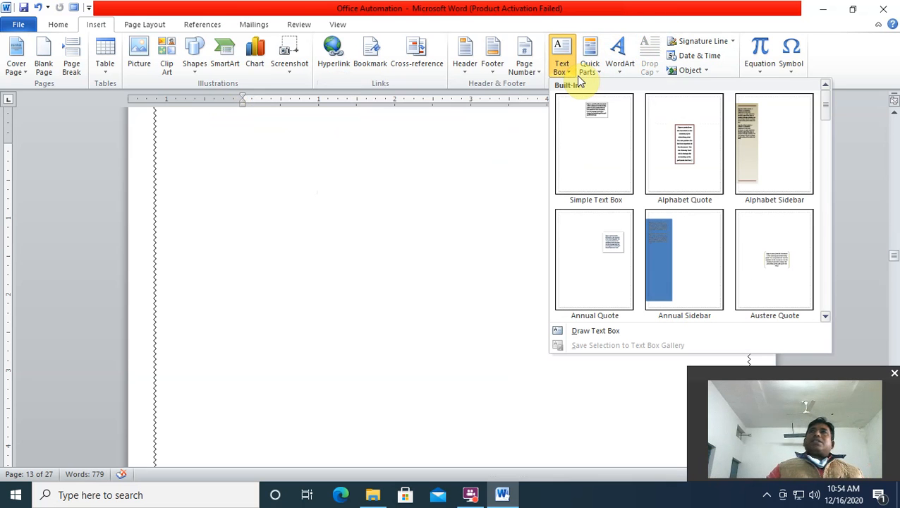
{"action": "left_click", "coordinate": [590, 67]}
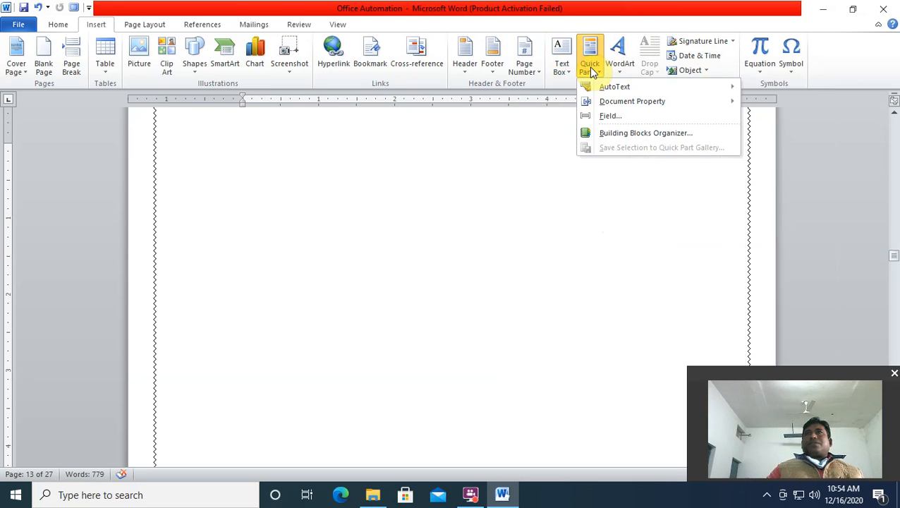
{"action": "left_click", "coordinate": [609, 117]}
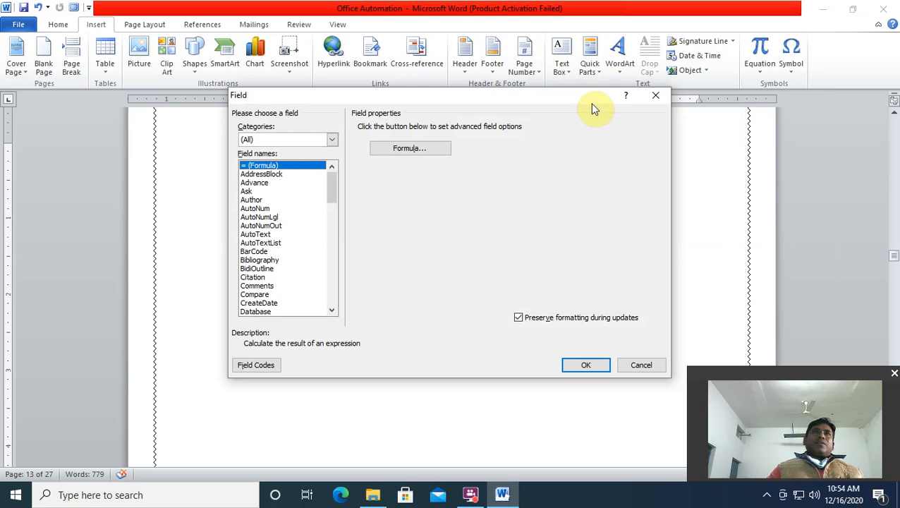
{"action": "left_click", "coordinate": [658, 96]}
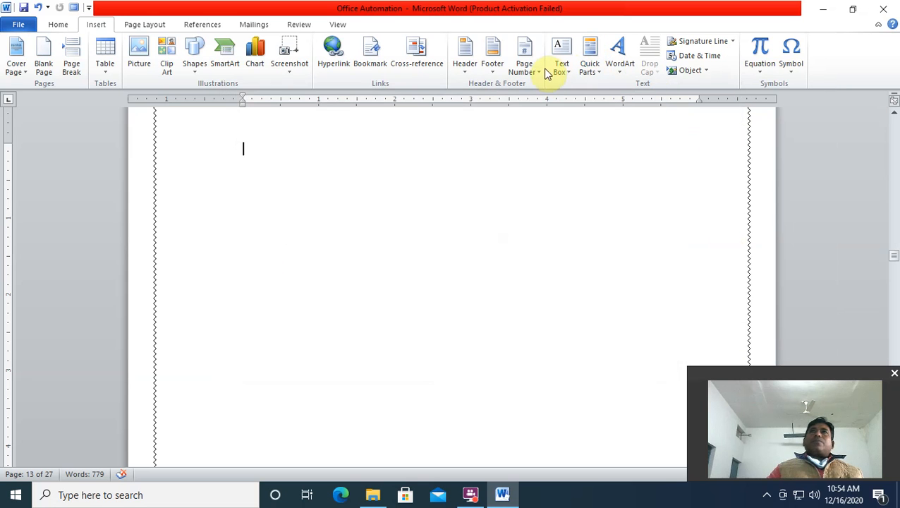
- Insert the Company document property at the cursor and delete it again
{"action": "left_click", "coordinate": [592, 55]}
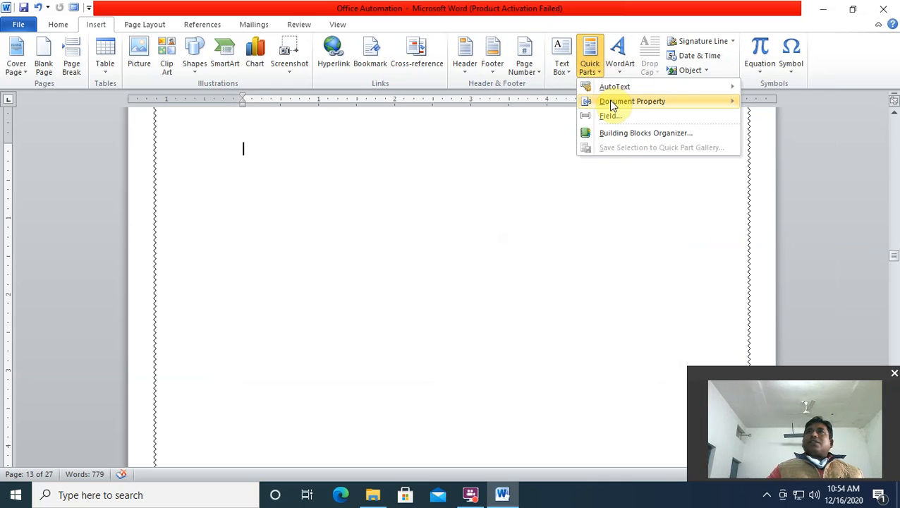
{"action": "mouse_move", "coordinate": [613, 105]}
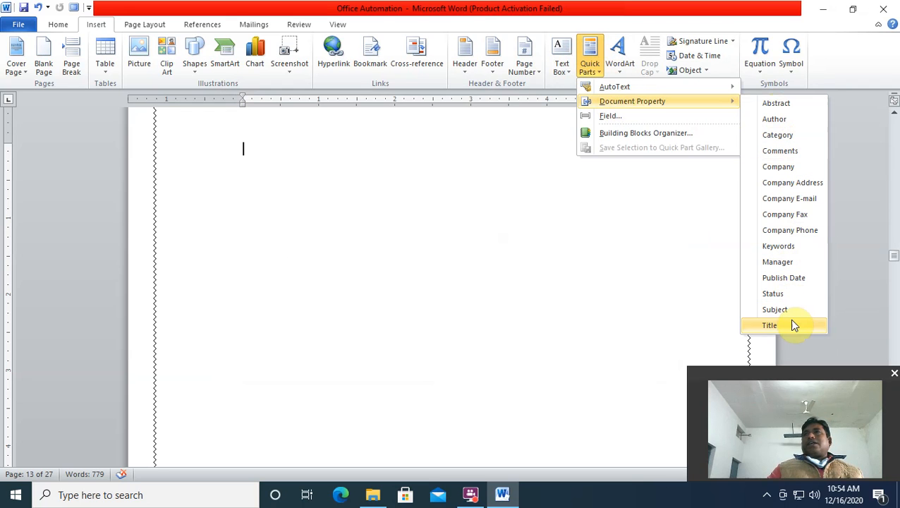
{"action": "left_click", "coordinate": [789, 166]}
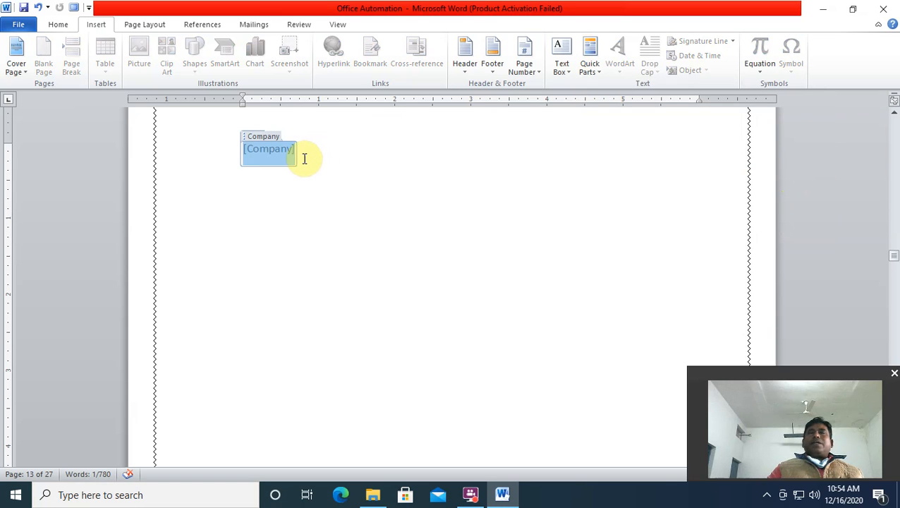
{"action": "key", "text": "Delete"}
{"action": "key", "text": "Delete"}
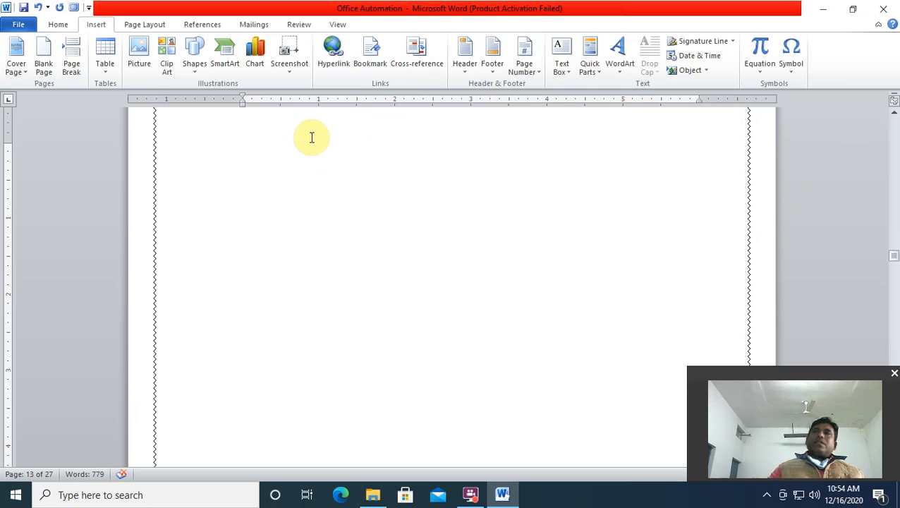
- Preview the Austere, Motion, Annual and Alphabet cover pages in the Building Blocks Organizer
{"action": "left_click", "coordinate": [589, 56]}
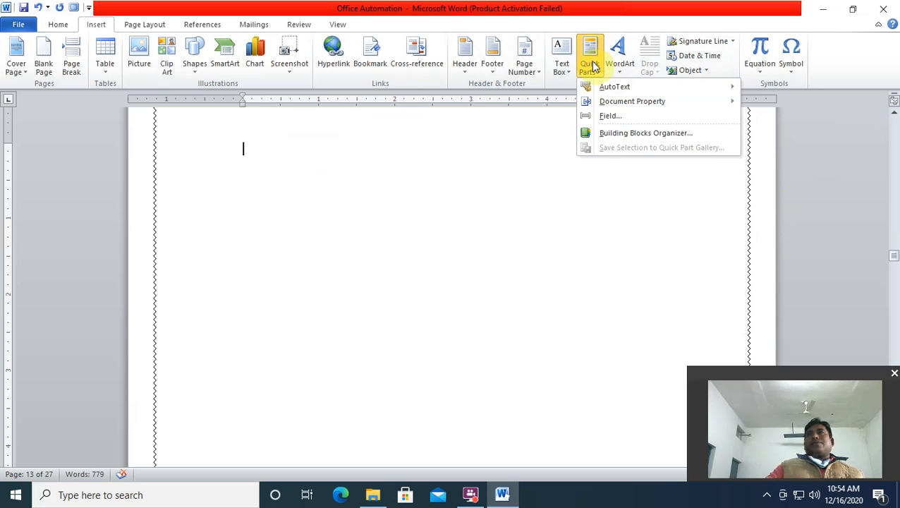
{"action": "left_click", "coordinate": [583, 133]}
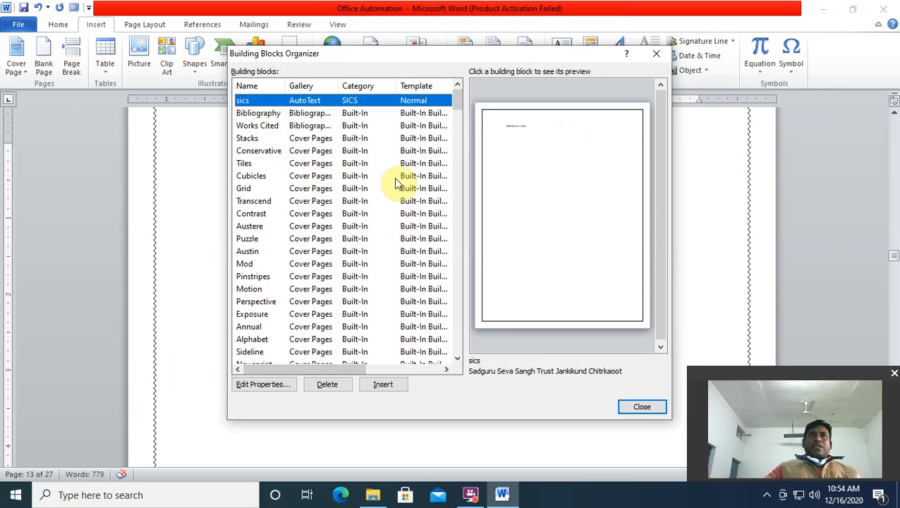
{"action": "left_click", "coordinate": [241, 227]}
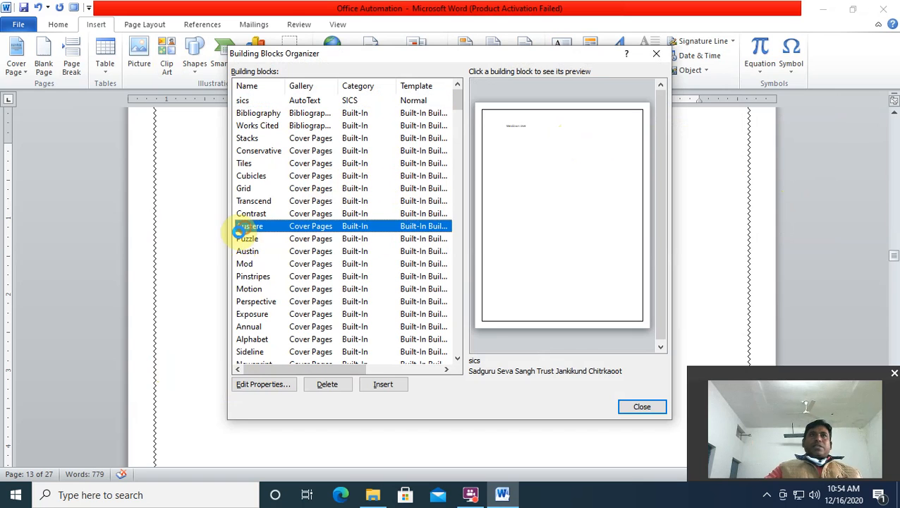
{"action": "left_click", "coordinate": [247, 290]}
{"action": "left_click", "coordinate": [243, 327]}
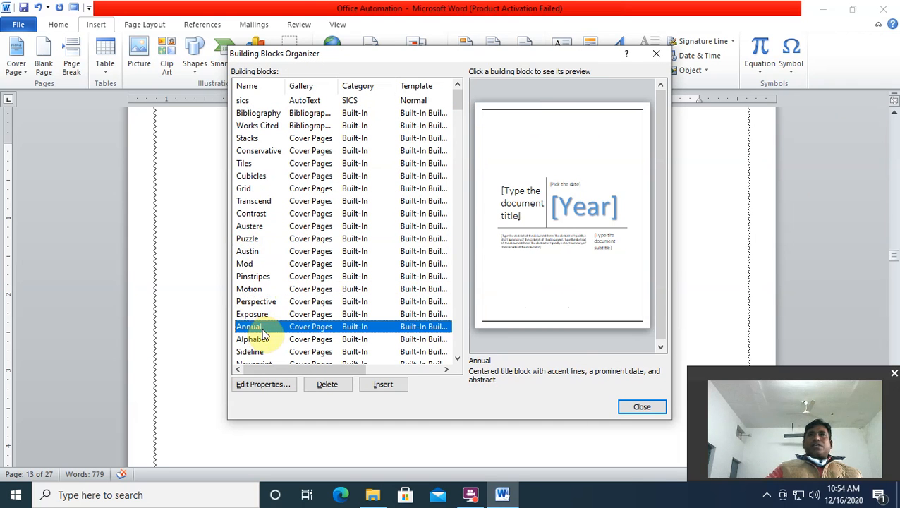
{"action": "left_click", "coordinate": [260, 342]}
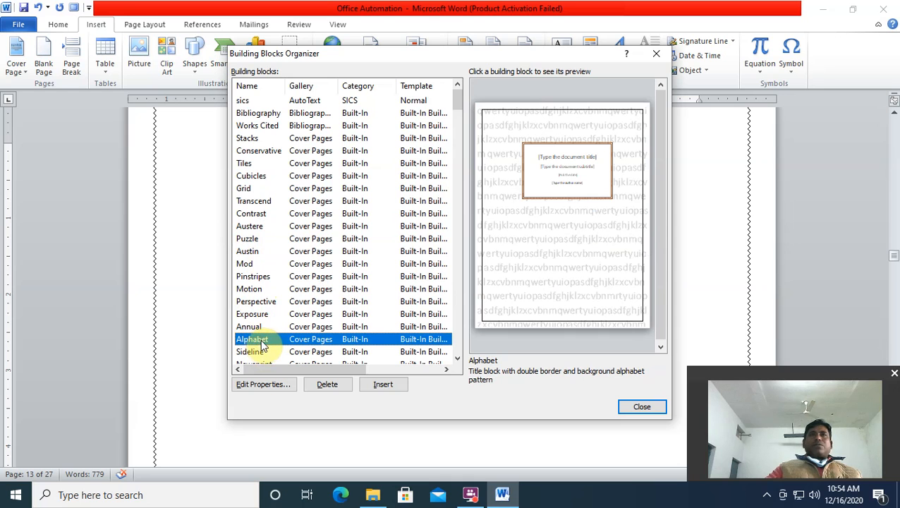
- Delete the sics AutoText entry from the Building Blocks Organizer and confirm the deletion
{"action": "left_click", "coordinate": [303, 101]}
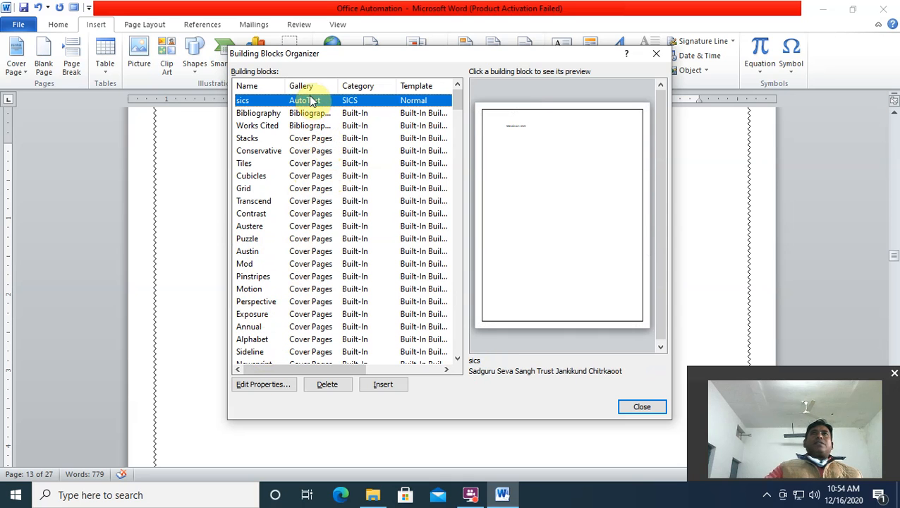
{"action": "left_click_drag", "start_coordinate": [457, 102], "coordinate": [446, 330]}
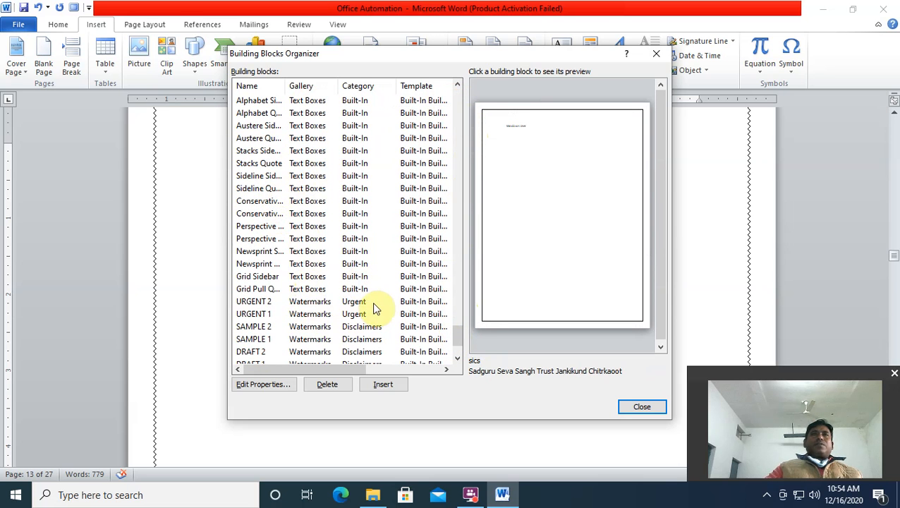
{"action": "left_click_drag", "start_coordinate": [454, 340], "coordinate": [459, 88]}
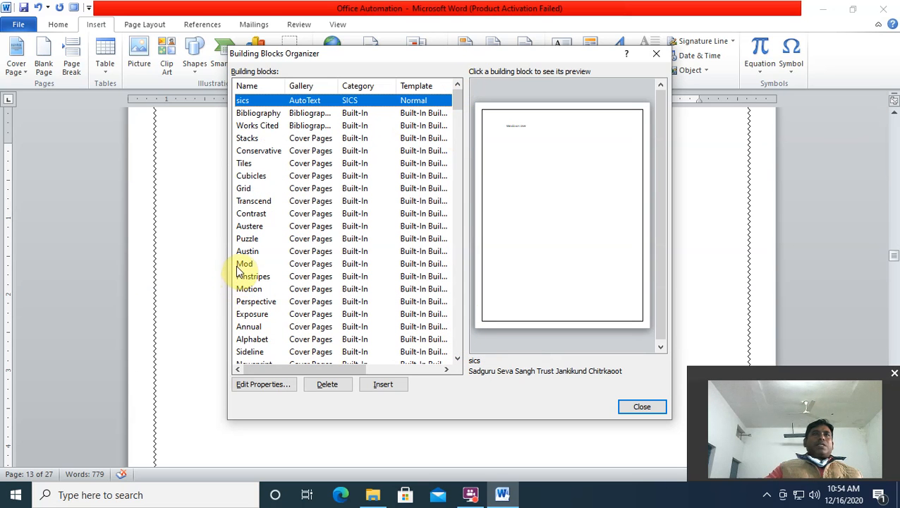
{"action": "left_click", "coordinate": [322, 382]}
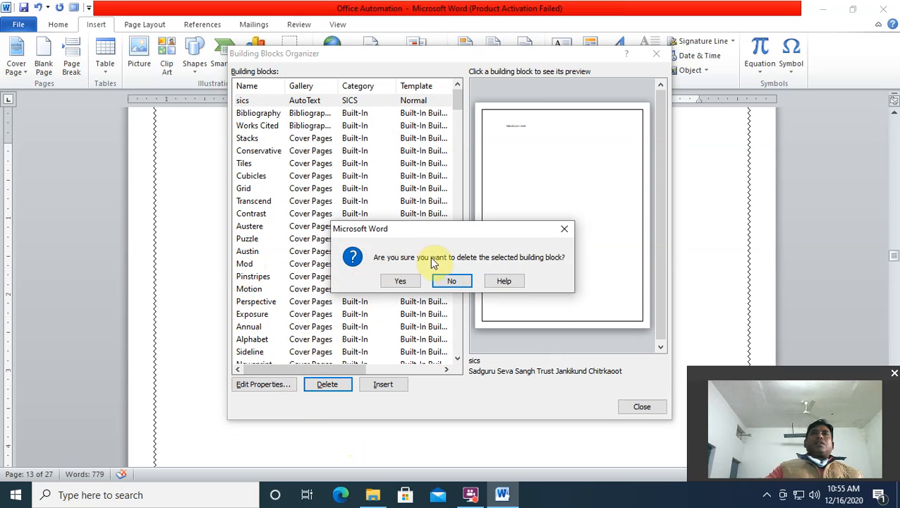
{"action": "left_click", "coordinate": [403, 282]}
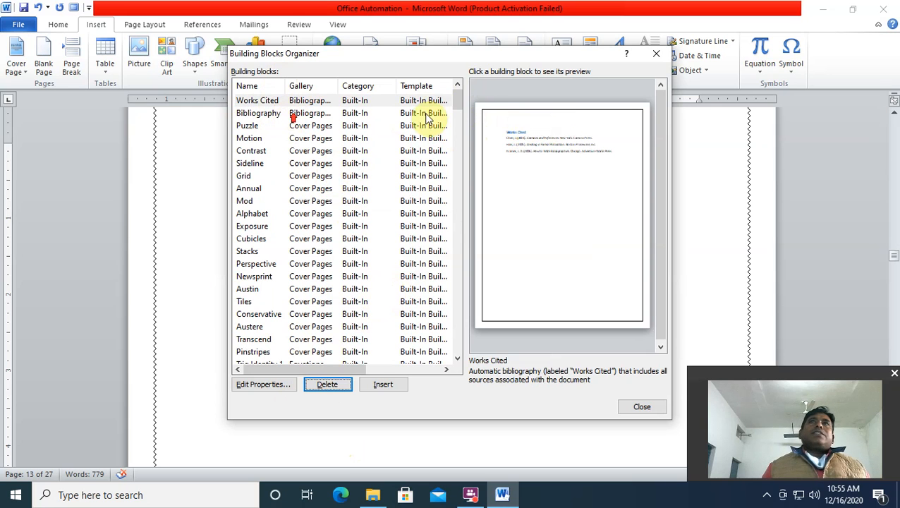
- Examine the Works Cited building block's properties and category options, including creating a new category, and close the organizer without changes
{"action": "left_click", "coordinate": [262, 385]}
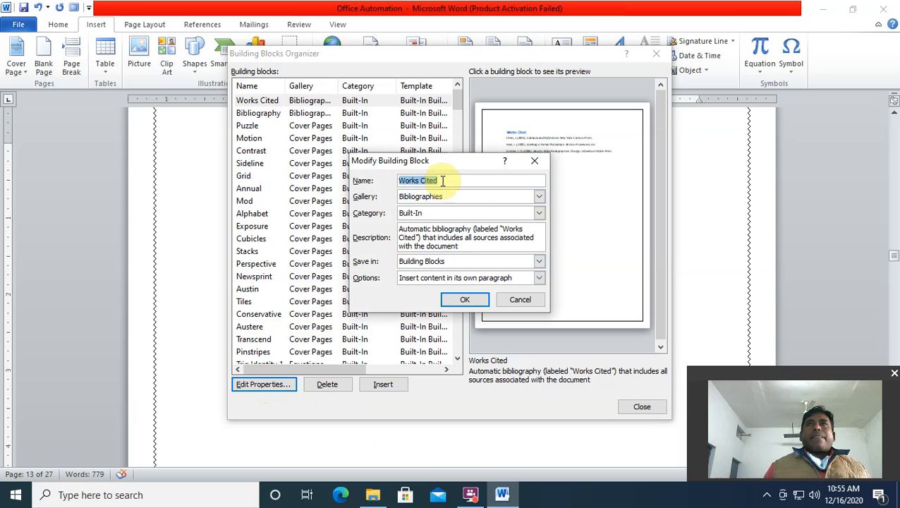
{"action": "left_click", "coordinate": [540, 213]}
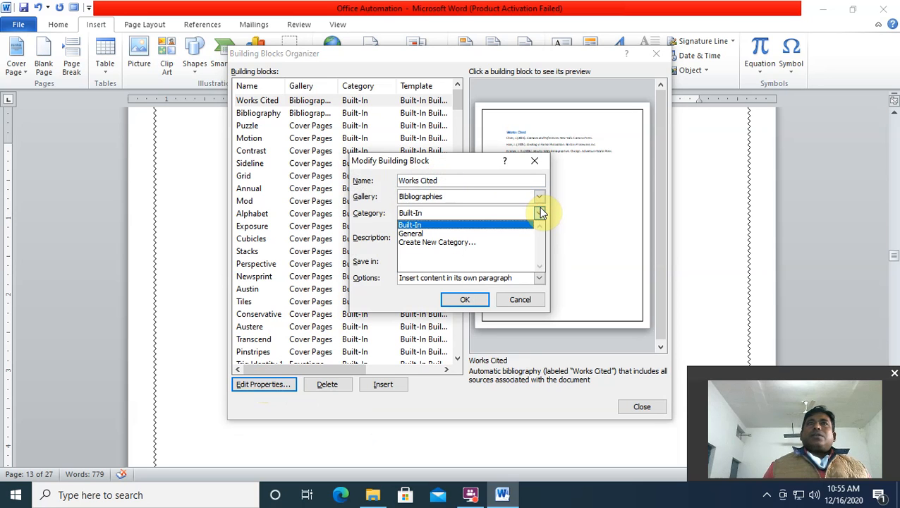
{"action": "left_click", "coordinate": [441, 242]}
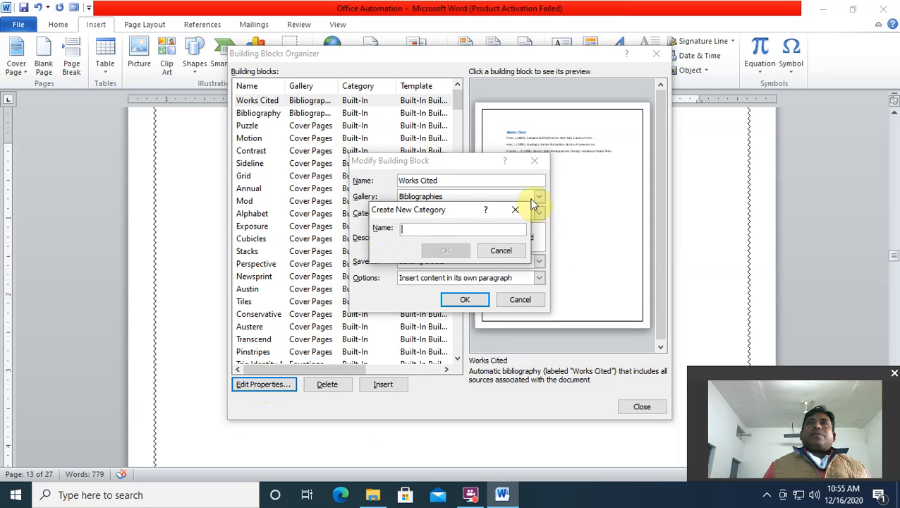
{"action": "left_click", "coordinate": [518, 212]}
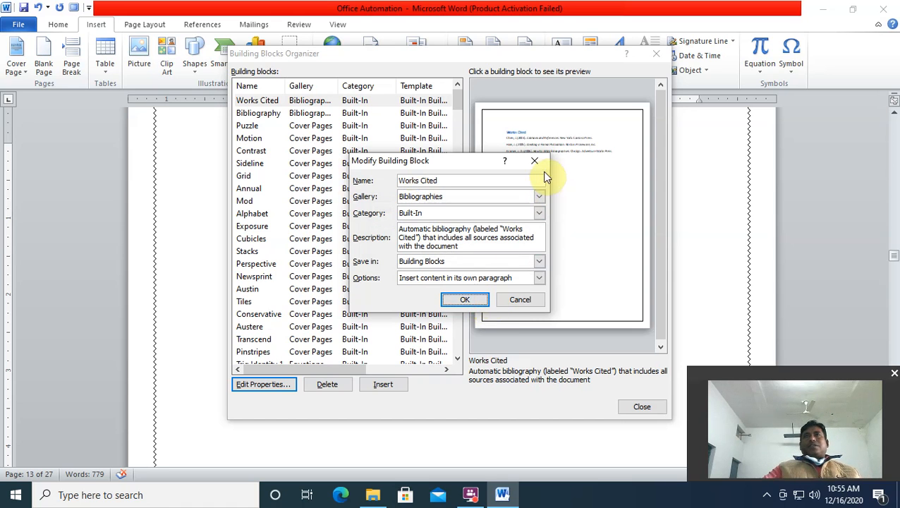
{"action": "left_click", "coordinate": [534, 161]}
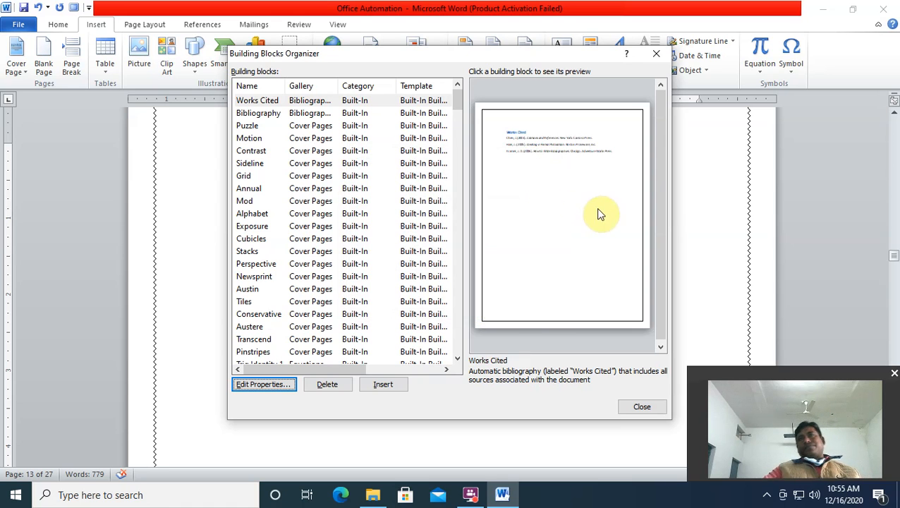
{"action": "left_click", "coordinate": [656, 54]}
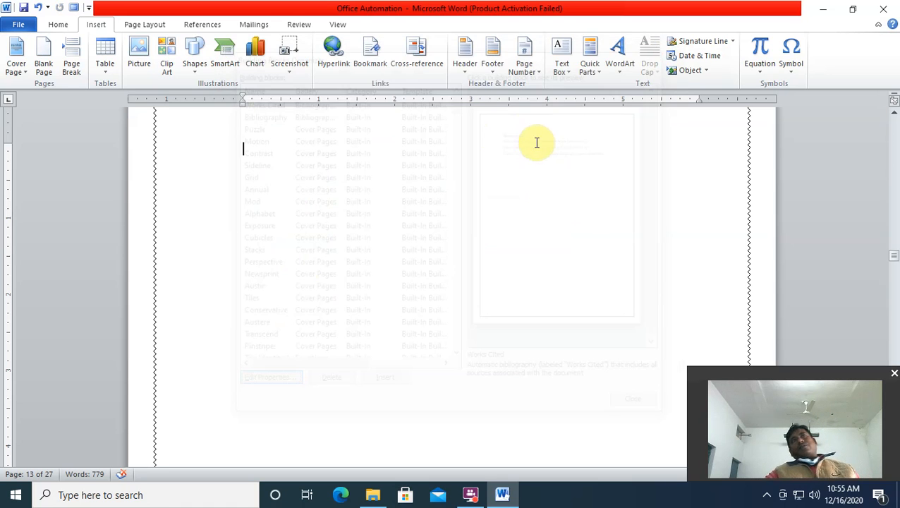
- Insert red beveled WordArt containing the person's first name in capitals and widen its box to about 5.09"
{"action": "left_click", "coordinate": [621, 61]}
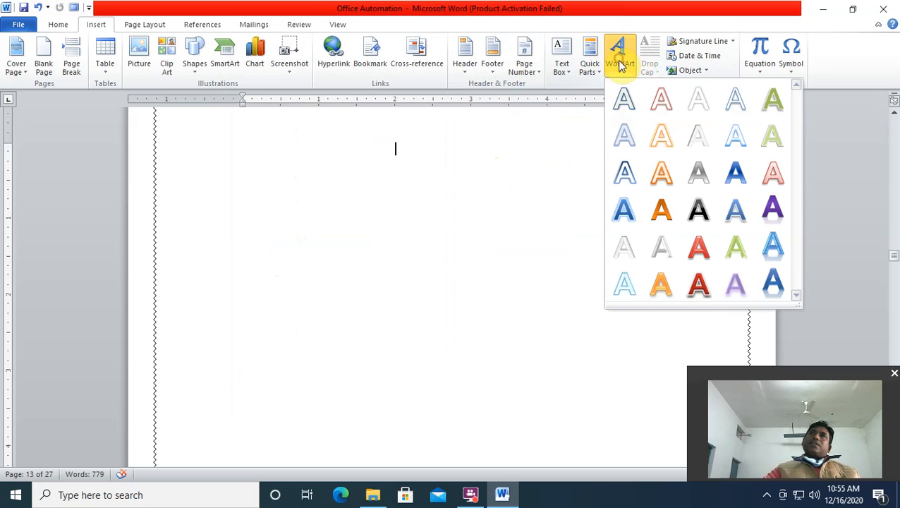
{"action": "left_click", "coordinate": [698, 247]}
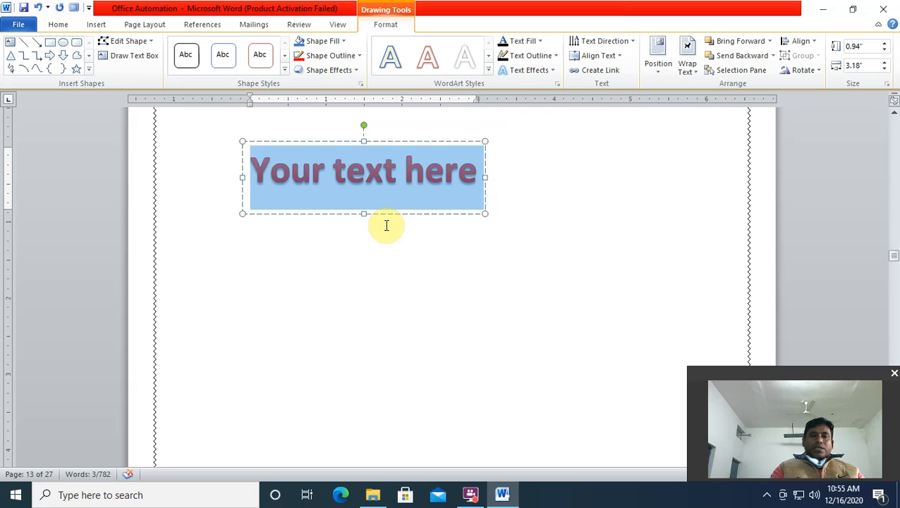
{"action": "type", "text": "AJAY"}
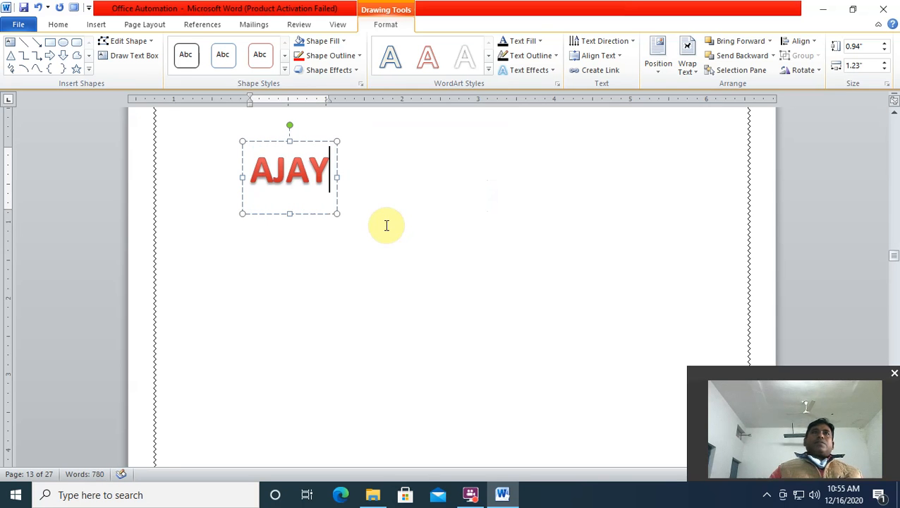
{"action": "left_click_drag", "start_coordinate": [337, 178], "coordinate": [630, 177]}
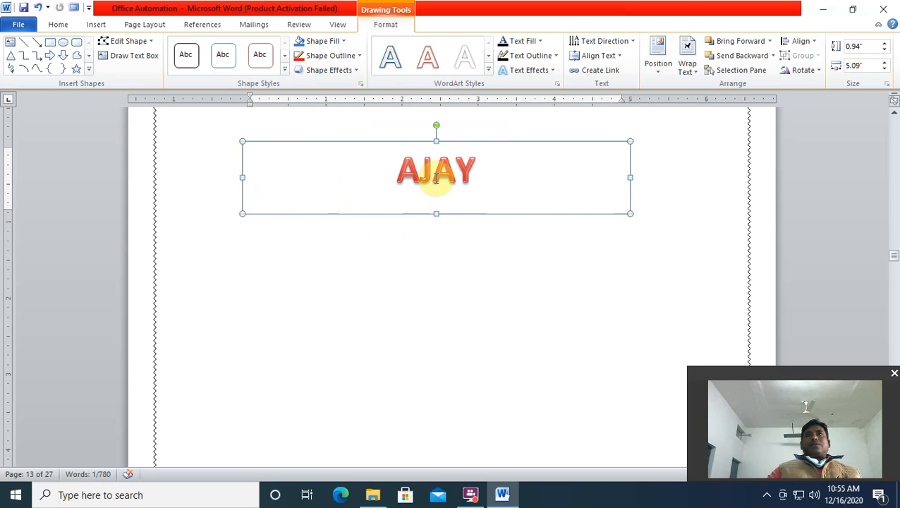
- Enlarge the WordArt text in repeated font-size increments until its box is about 2.17" high
{"action": "left_click_drag", "start_coordinate": [501, 171], "coordinate": [341, 171]}
{"action": "key", "text": "ctrl+shift+period"}
{"action": "key", "text": "ctrl+shift+period"}
{"action": "key", "text": "ctrl+shift+period"}
{"action": "key", "text": "ctrl+shift+period"}
{"action": "key", "text": "ctrl+shift+period"}
{"action": "key", "text": "ctrl+shift+period"}
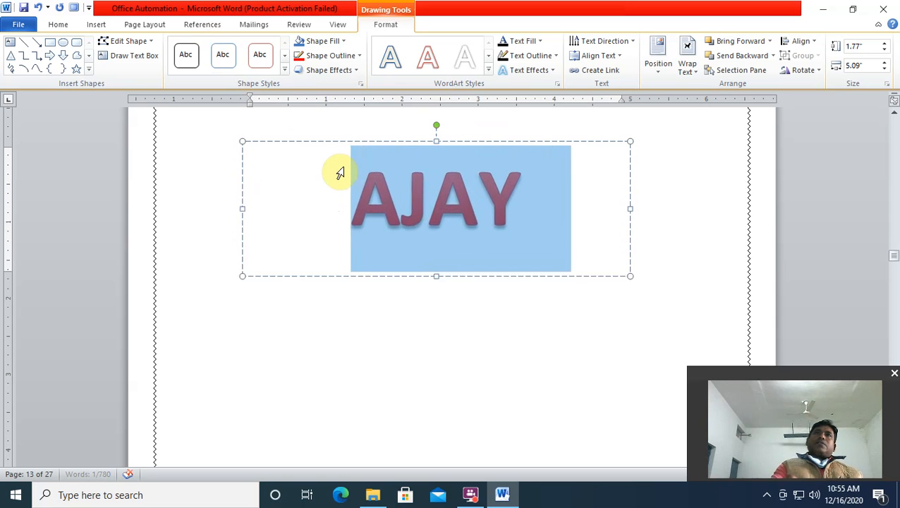
{"action": "key", "text": "ctrl+shift+period"}
{"action": "key", "text": "ctrl+shift+period"}
{"action": "key", "text": "ctrl+shift+period"}
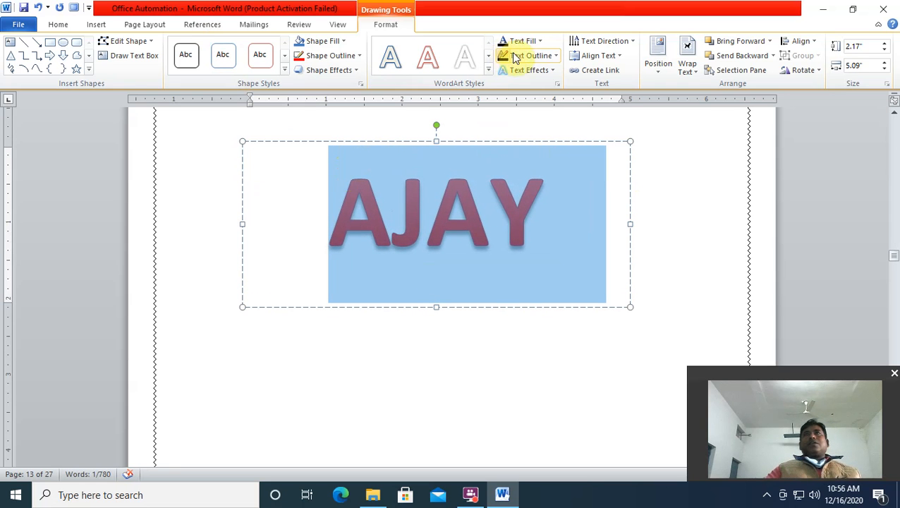
- Fill the WordArt box with dark blue and deselect it
{"action": "left_click", "coordinate": [330, 44]}
{"action": "left_click", "coordinate": [338, 65]}
{"action": "left_click", "coordinate": [469, 362]}
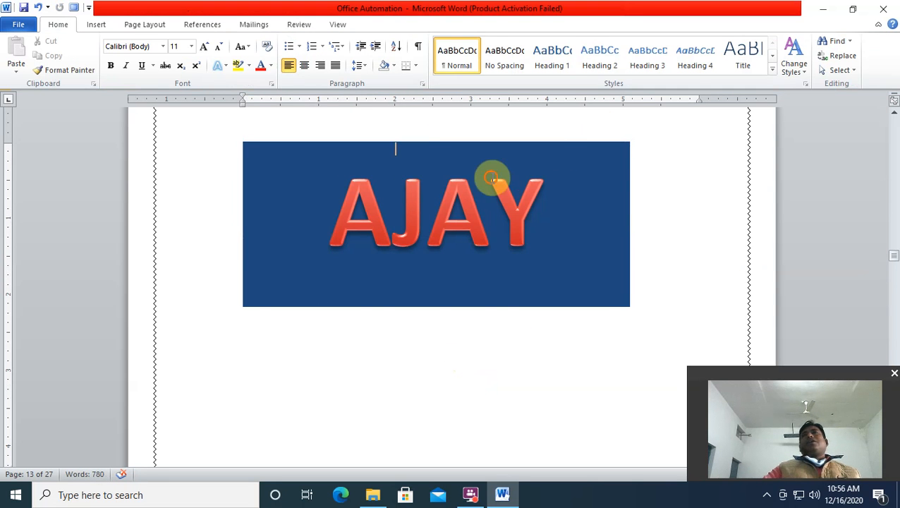
- Try rotating the WordArt text by 90° and restore its horizontal direction
{"action": "left_click", "coordinate": [469, 210]}
{"action": "left_click", "coordinate": [605, 40]}
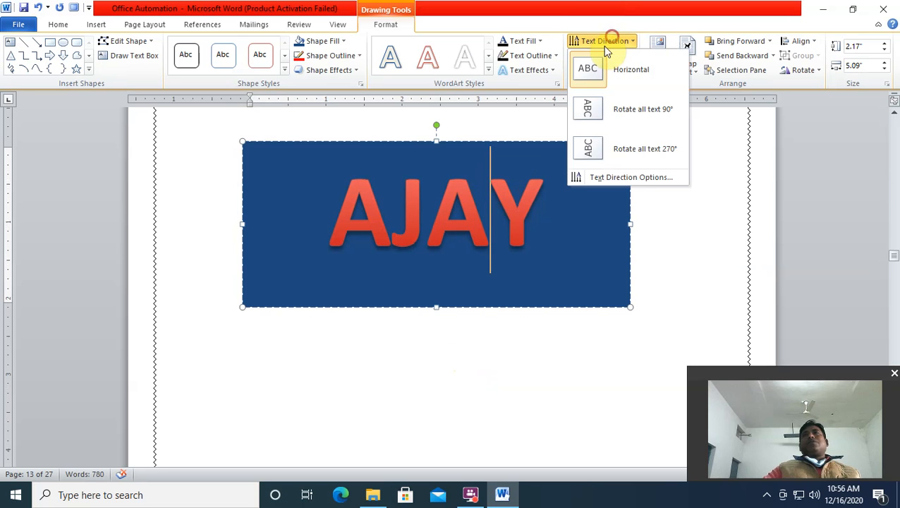
{"action": "left_click", "coordinate": [593, 109]}
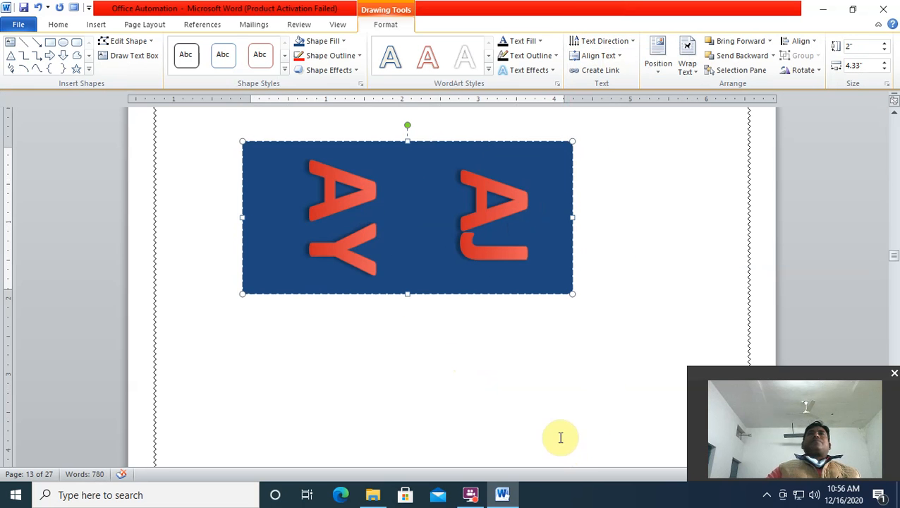
{"action": "left_click_drag", "start_coordinate": [408, 295], "coordinate": [404, 446]}
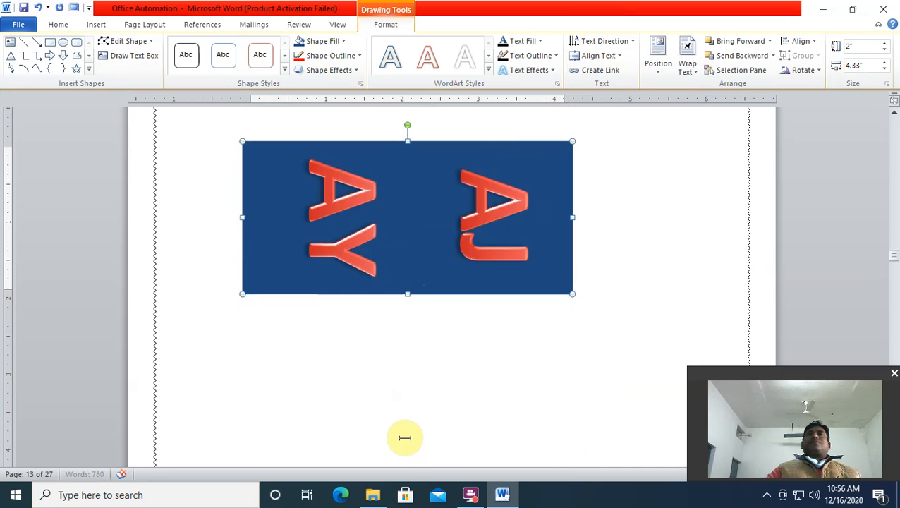
{"action": "left_click", "coordinate": [602, 40]}
{"action": "left_click", "coordinate": [591, 71]}
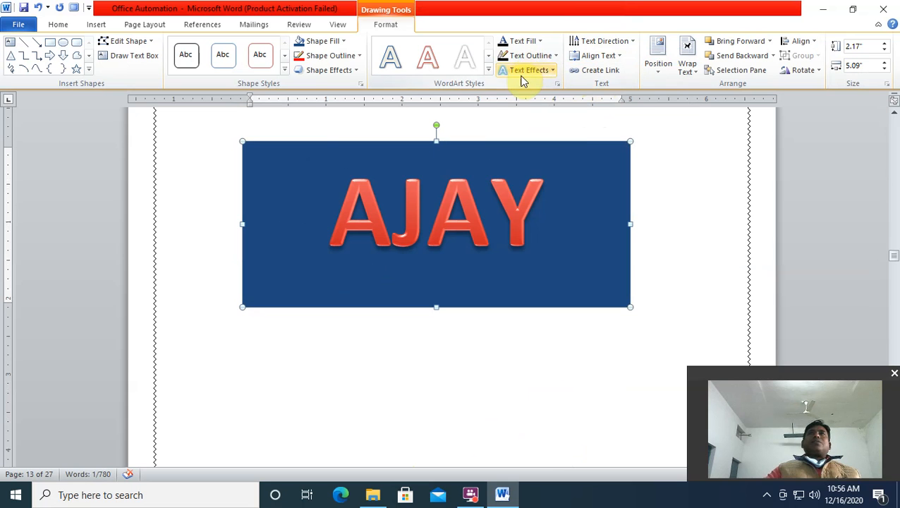
- Apply a Transform warp that bends the WordArt text into an upward arch, and deselect the box
{"action": "left_click", "coordinate": [523, 71]}
{"action": "mouse_move", "coordinate": [527, 242]}
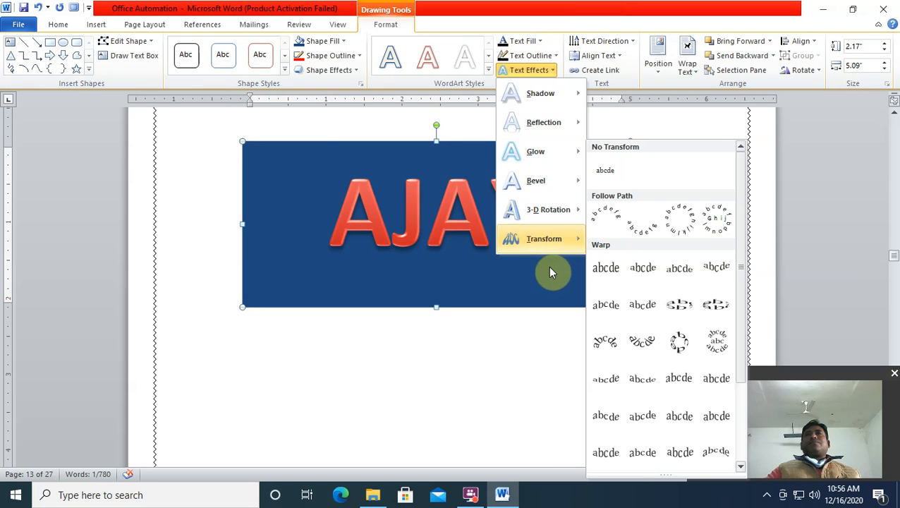
{"action": "left_click", "coordinate": [604, 344]}
{"action": "left_click", "coordinate": [498, 385]}
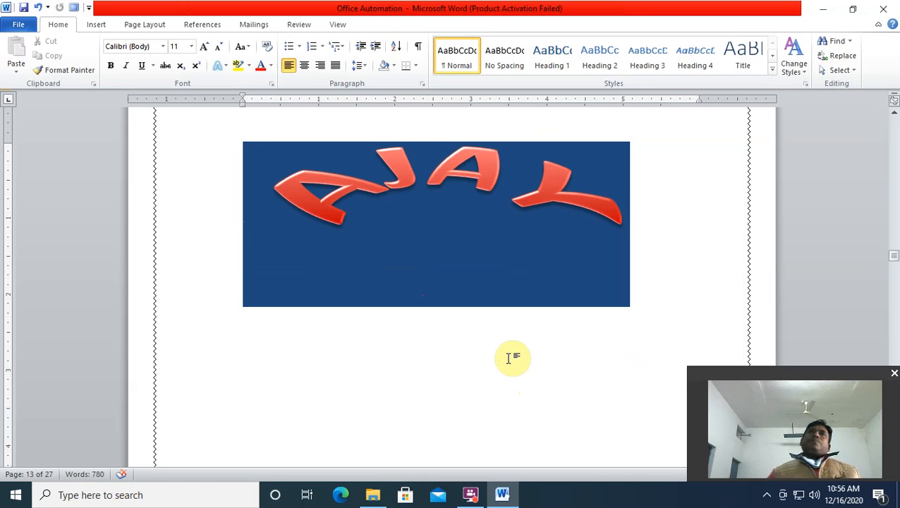
- Change the WordArt text's Transform to the warp with a flat base and a bulging top, and deselect it
{"action": "left_click", "coordinate": [472, 243]}
{"action": "left_click", "coordinate": [546, 306]}
{"action": "double_click", "coordinate": [555, 276]}
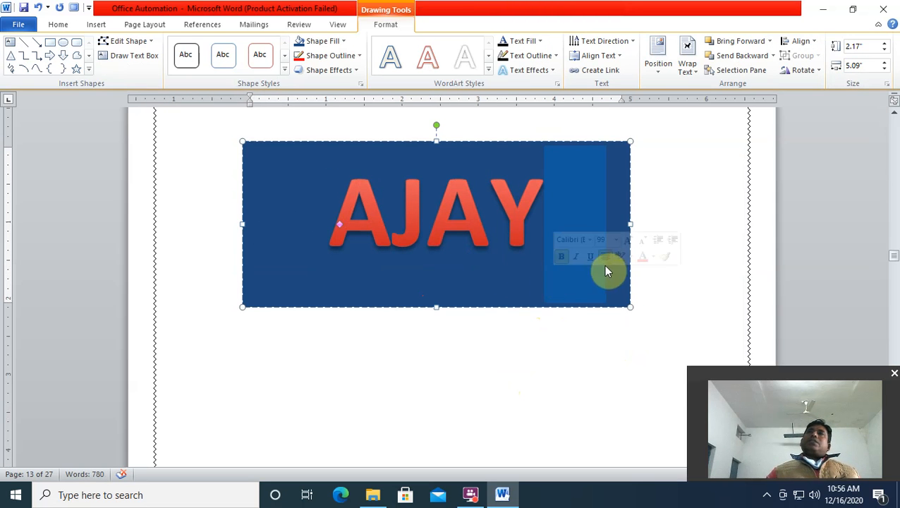
{"action": "left_click", "coordinate": [628, 213]}
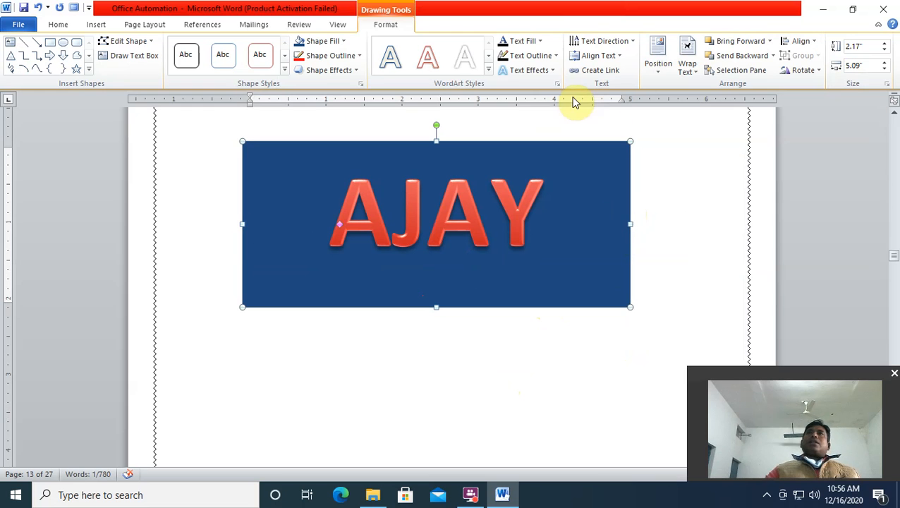
{"action": "left_click", "coordinate": [552, 70]}
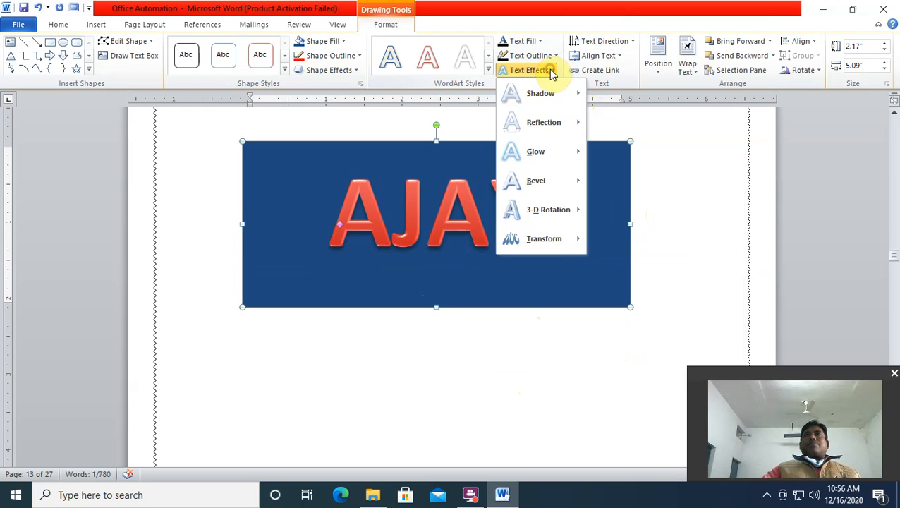
{"action": "mouse_move", "coordinate": [552, 245]}
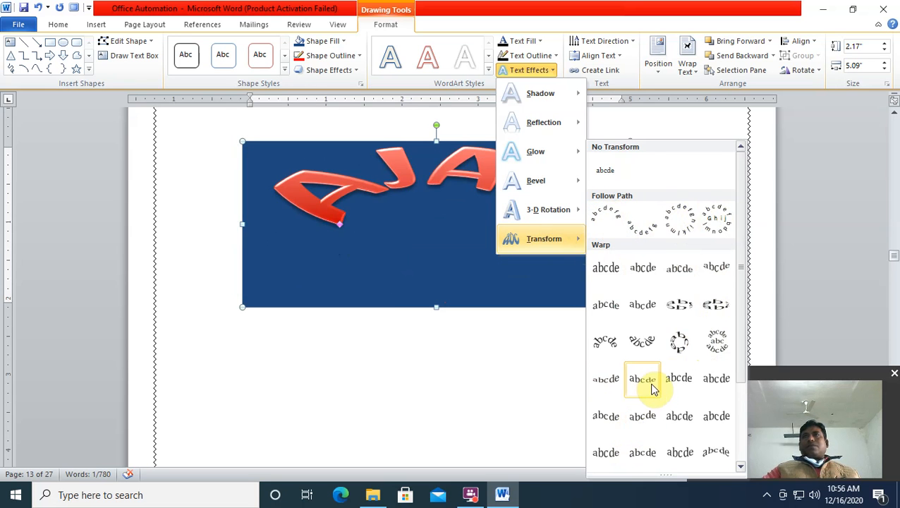
{"action": "scroll", "coordinate": [654, 386], "scroll_direction": "down", "scroll_amount": 3}
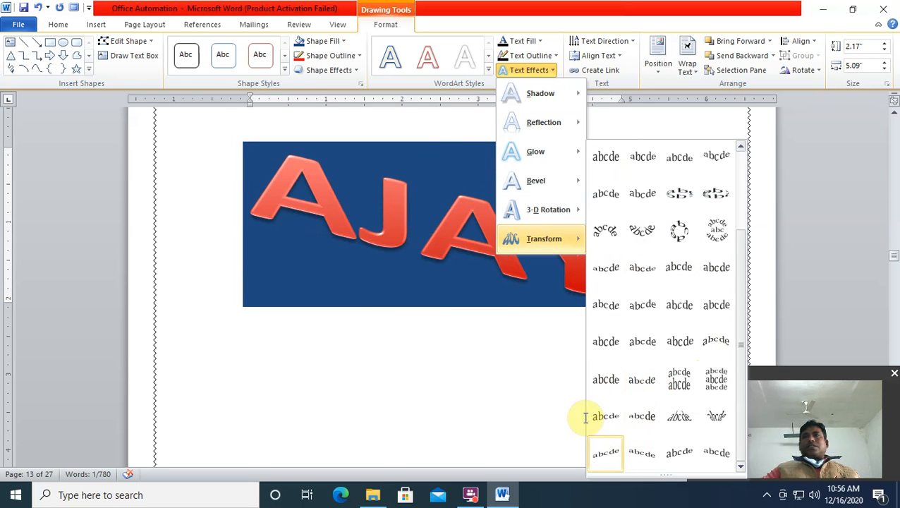
{"action": "left_click", "coordinate": [617, 382]}
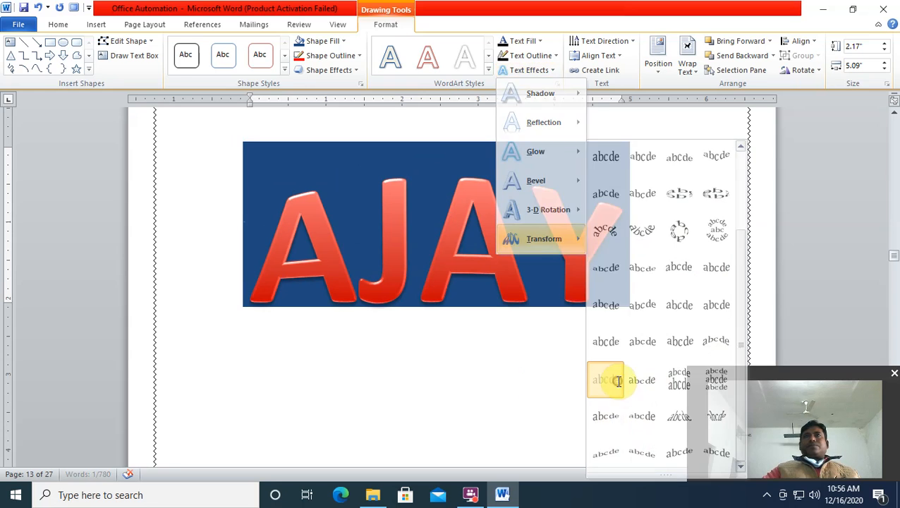
{"action": "left_click", "coordinate": [484, 384]}
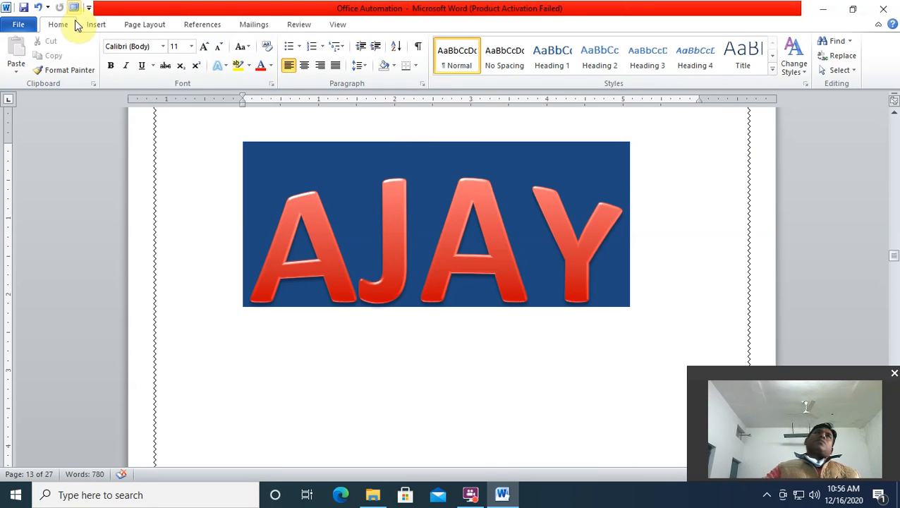
- Select the repeated office automation introduction paragraphs on page 3, from the first Introduction line onward
{"action": "left_click", "coordinate": [94, 24]}
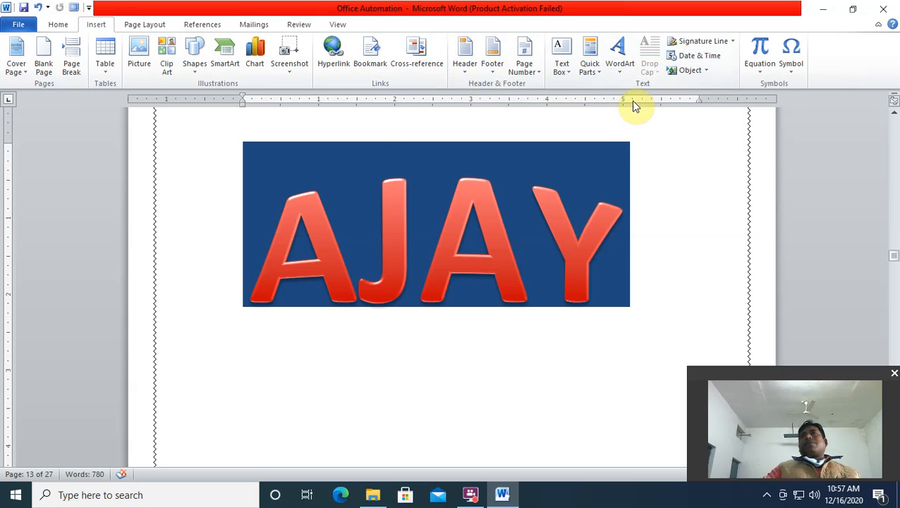
{"action": "scroll", "coordinate": [642, 115], "scroll_direction": "up", "scroll_amount": 8}
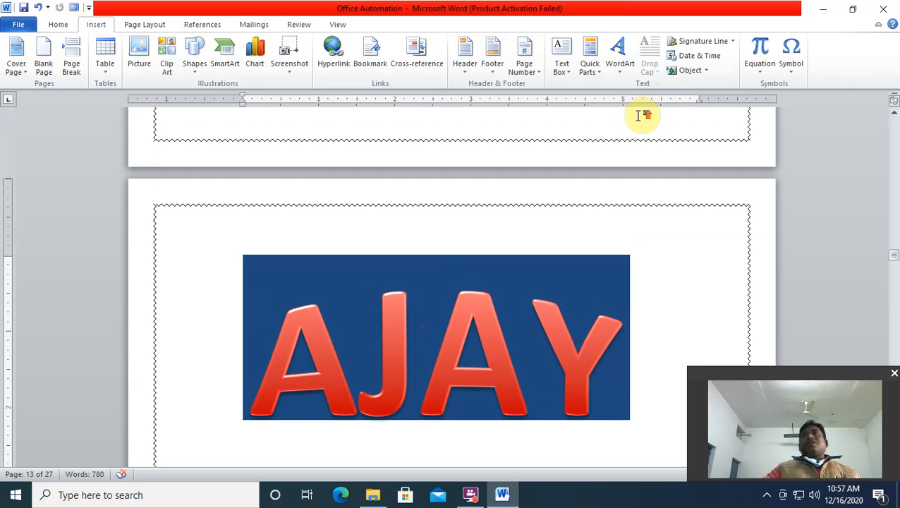
{"action": "scroll", "coordinate": [641, 115], "scroll_direction": "up", "scroll_amount": 15}
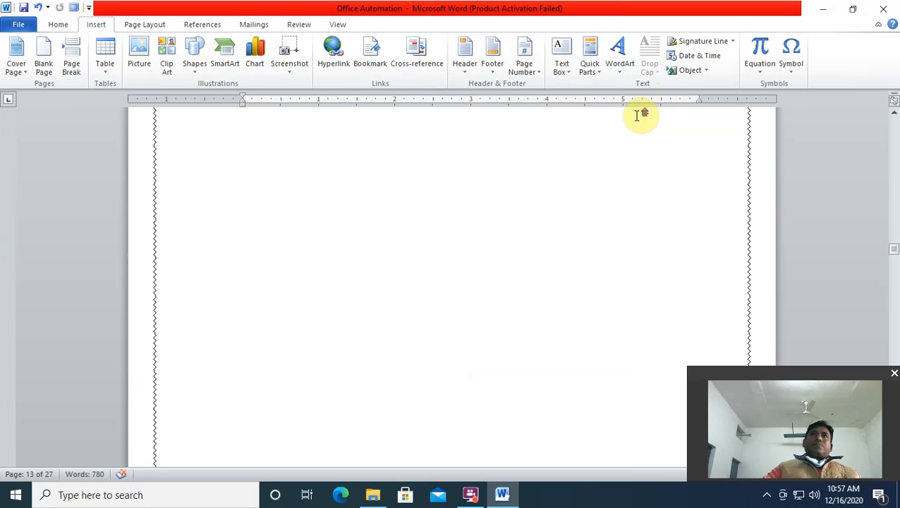
{"action": "scroll", "coordinate": [633, 119], "scroll_direction": "up", "scroll_amount": 4}
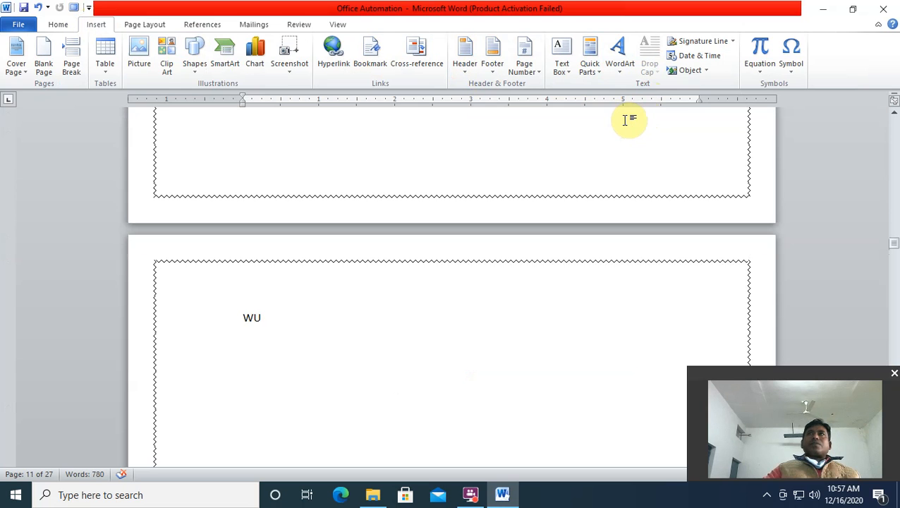
{"action": "scroll", "coordinate": [625, 120], "scroll_direction": "up", "scroll_amount": 7}
{"action": "scroll", "coordinate": [624, 120], "scroll_direction": "up", "scroll_amount": 16}
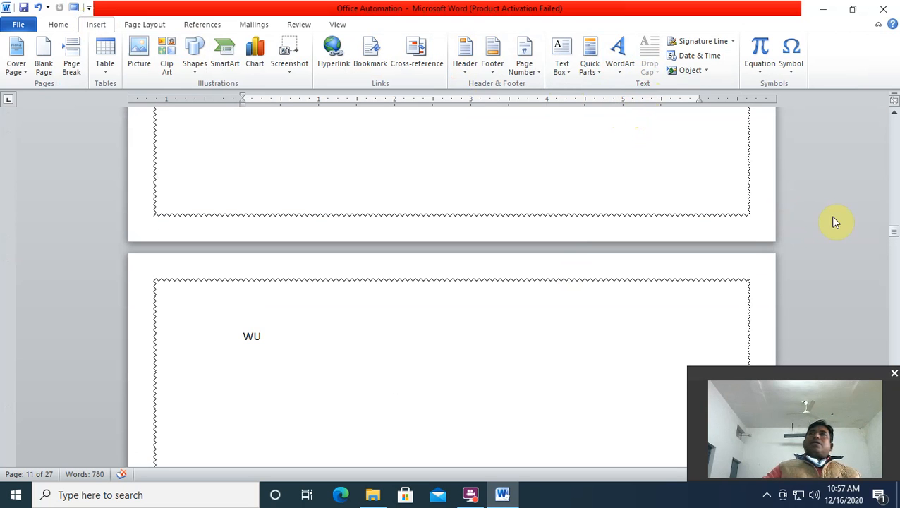
{"action": "left_click_drag", "start_coordinate": [895, 236], "coordinate": [883, 115]}
{"action": "scroll", "coordinate": [519, 261], "scroll_direction": "down", "scroll_amount": 20}
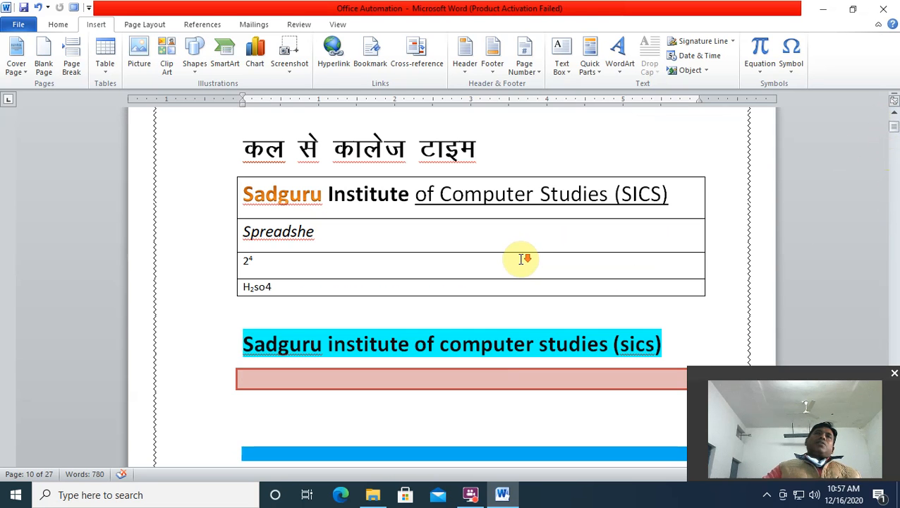
{"action": "scroll", "coordinate": [519, 262], "scroll_direction": "down", "scroll_amount": 15}
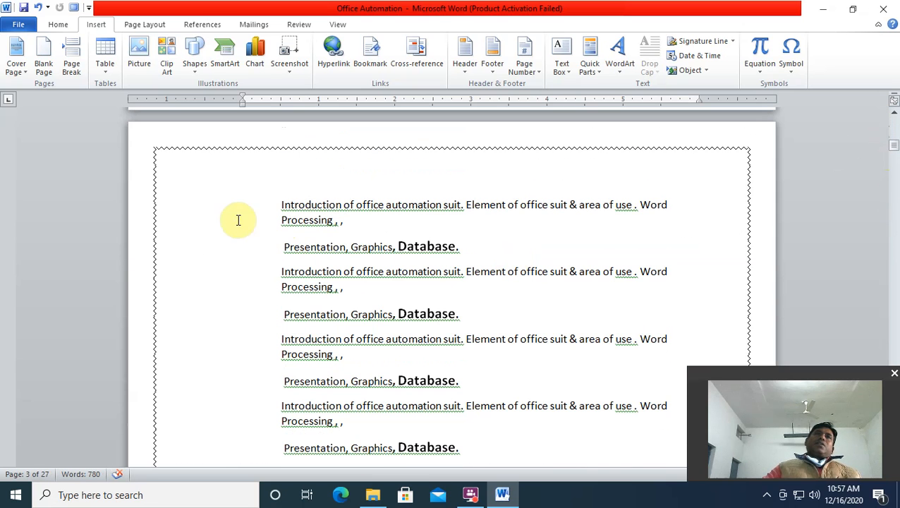
{"action": "left_click_drag", "start_coordinate": [280, 205], "coordinate": [486, 372]}
{"action": "scroll", "coordinate": [486, 368], "scroll_direction": "up", "scroll_amount": 5}
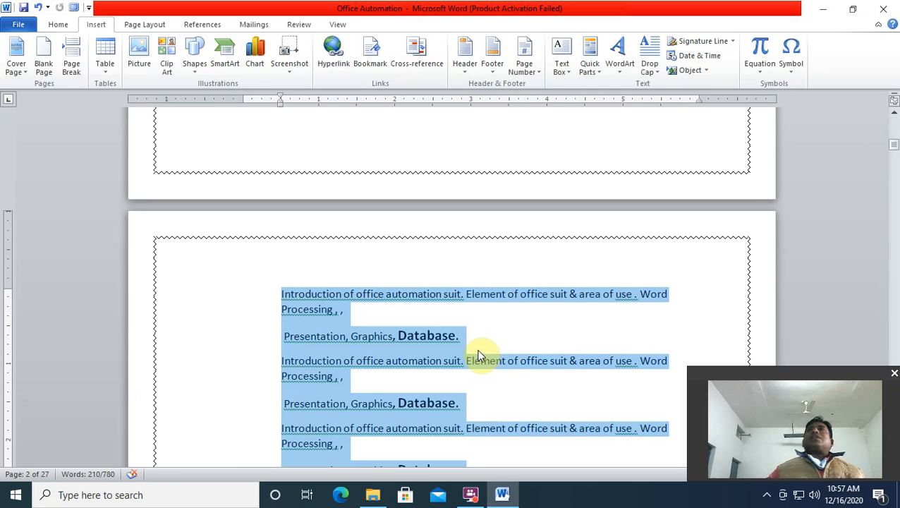
- Apply a Dropped drop cap to the selected paragraphs and undo it
{"action": "left_click", "coordinate": [658, 75]}
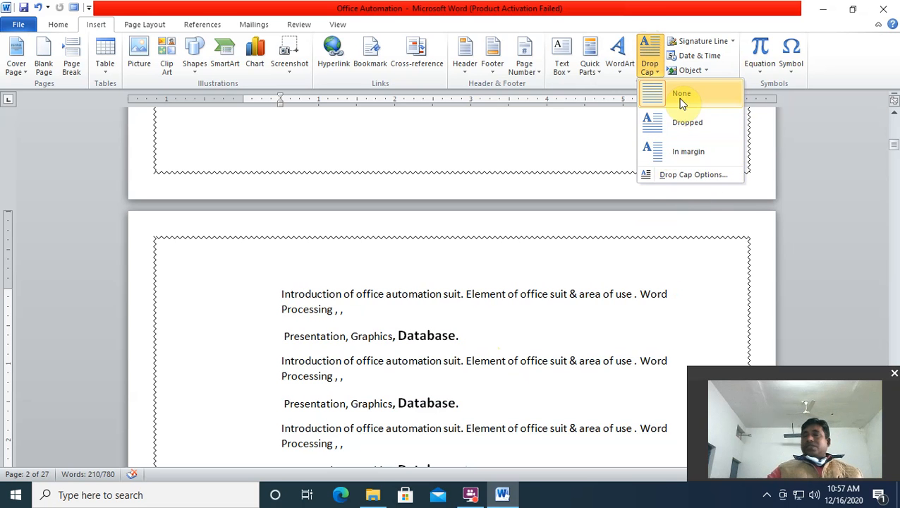
{"action": "left_click", "coordinate": [653, 124]}
{"action": "left_click", "coordinate": [374, 337]}
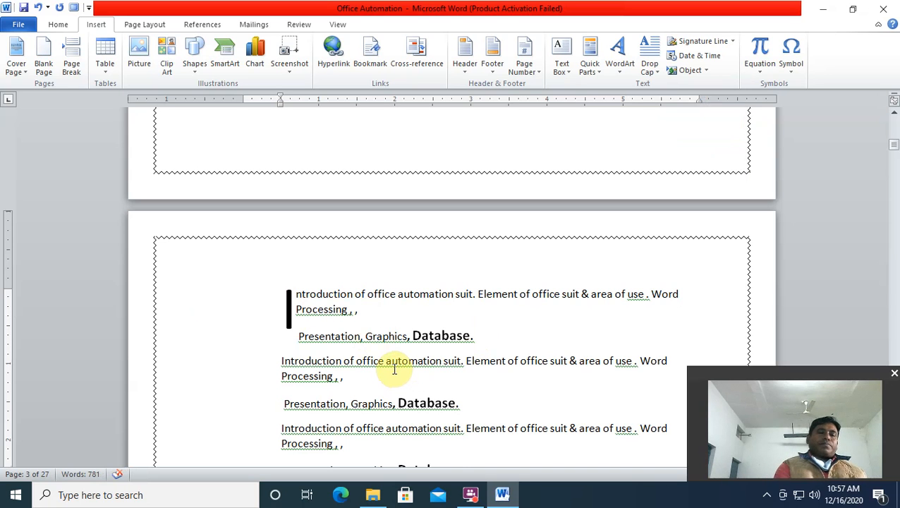
{"action": "key", "text": "ctrl+z"}
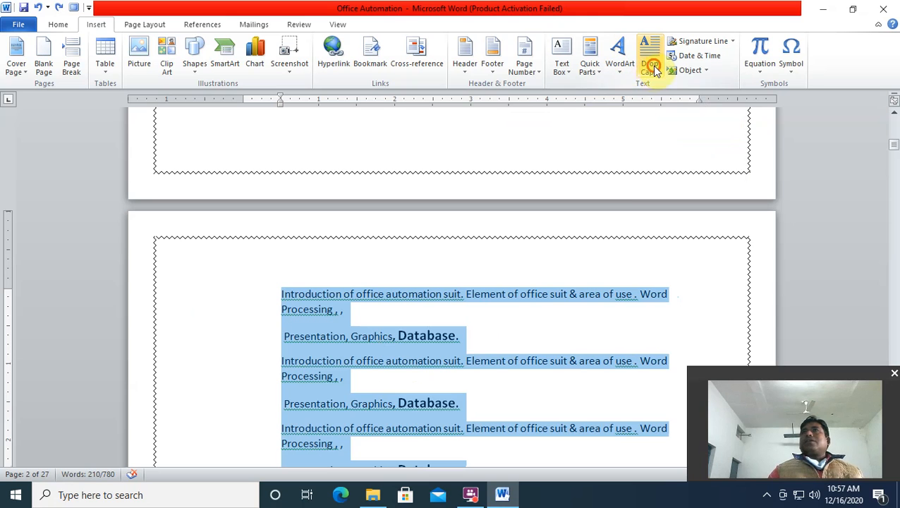
- Use Drop Cap Options to give the first Introduction paragraph a Dropped initial spanning 3 lines in the +Body font
{"action": "left_click", "coordinate": [652, 69]}
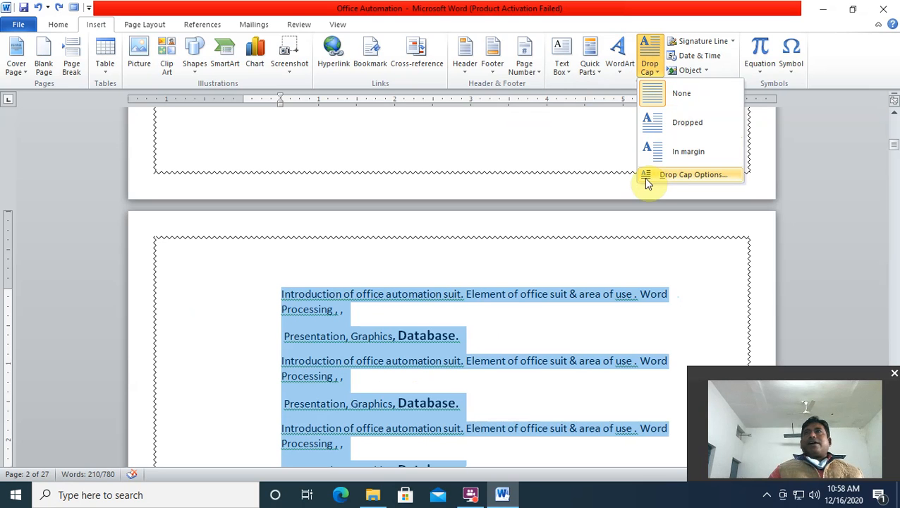
{"action": "left_click", "coordinate": [650, 177]}
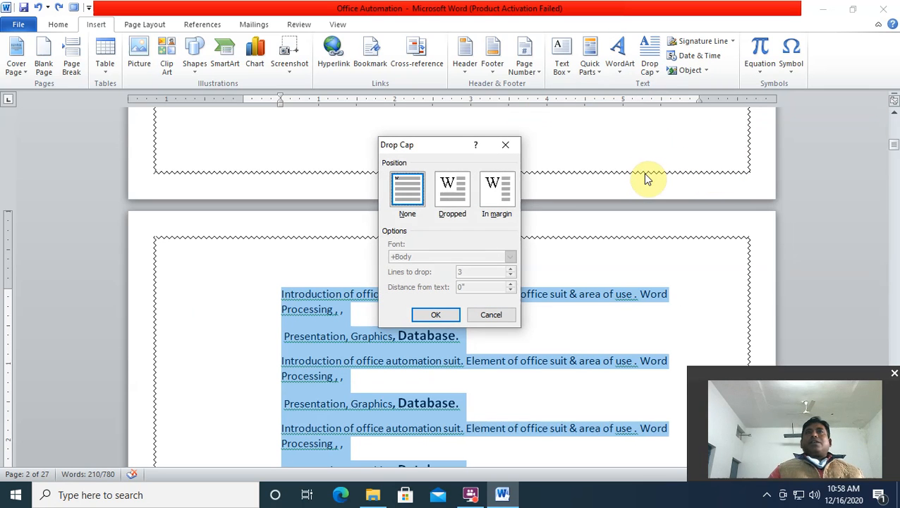
{"action": "left_click", "coordinate": [452, 194]}
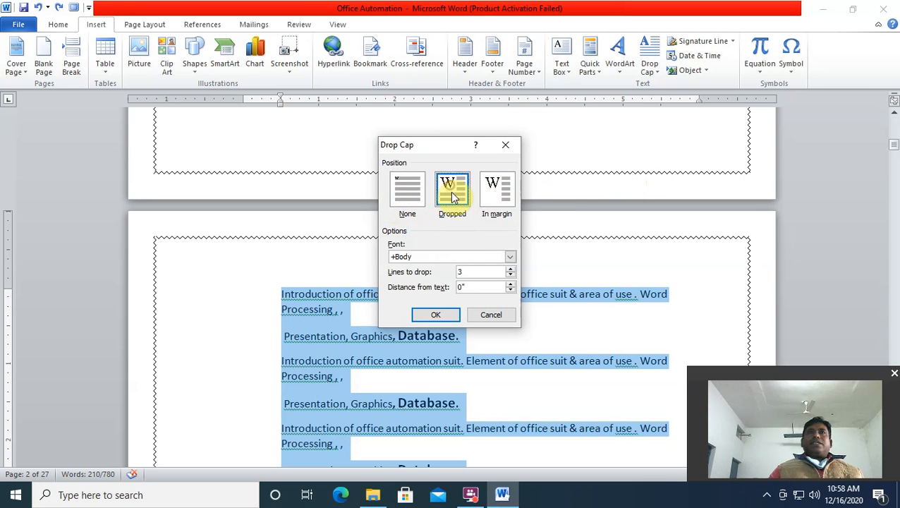
{"action": "left_click", "coordinate": [437, 314]}
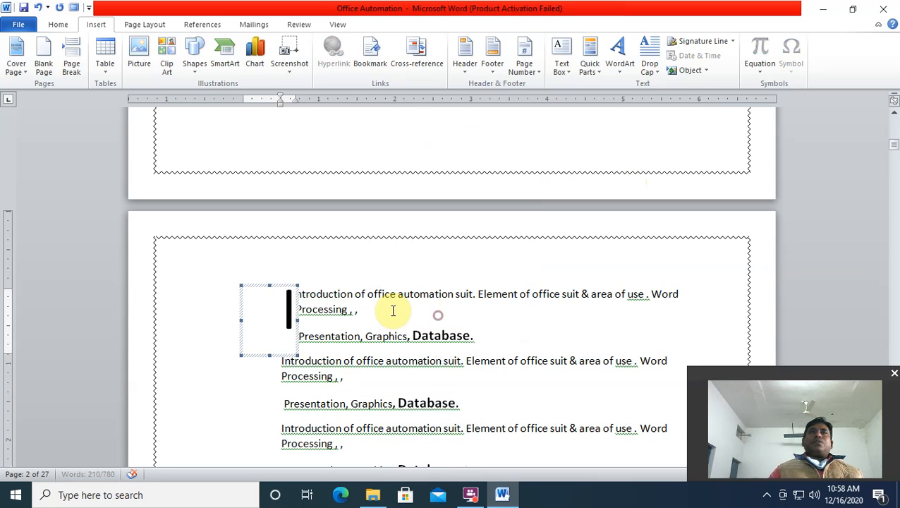
{"action": "left_click", "coordinate": [398, 328]}
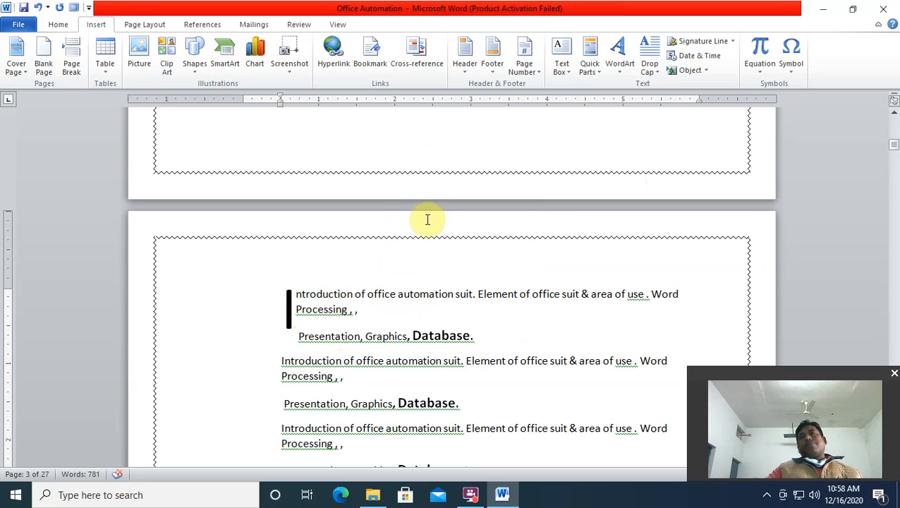
- Open Drop Cap Options for the first Presentation paragraph, compare the None and Dropped positions, and choose Dropped
{"action": "left_click", "coordinate": [648, 48]}
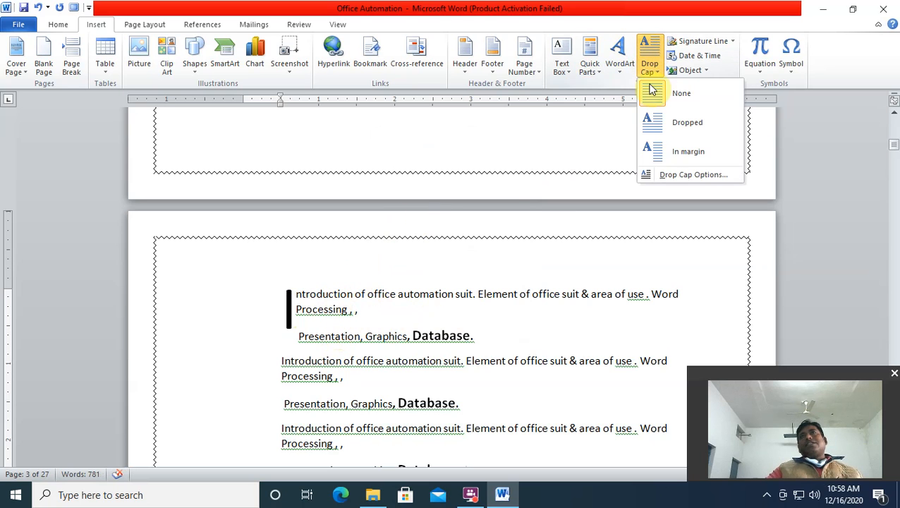
{"action": "left_click", "coordinate": [665, 175]}
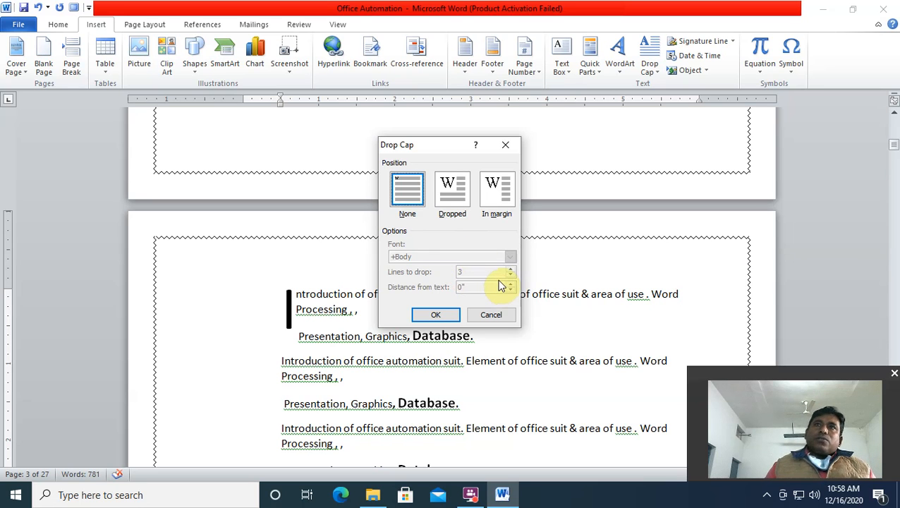
{"action": "left_click", "coordinate": [453, 191]}
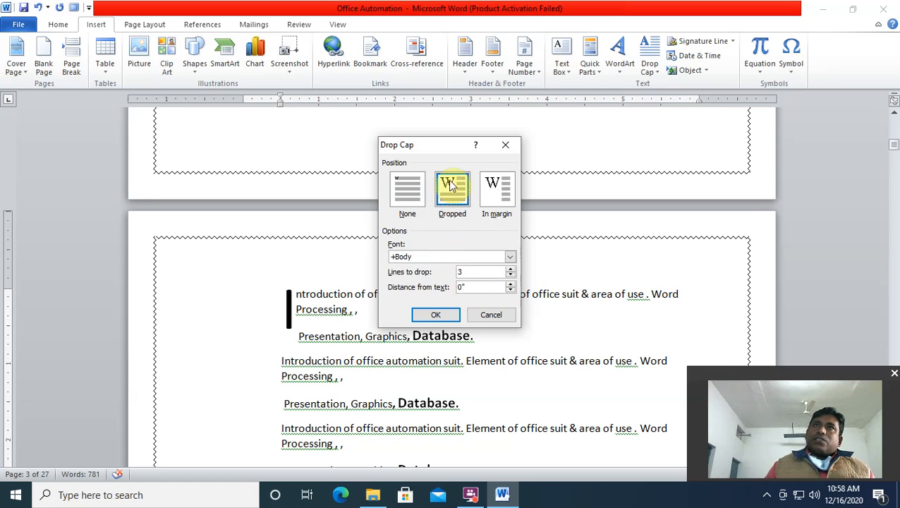
{"action": "left_click", "coordinate": [407, 204]}
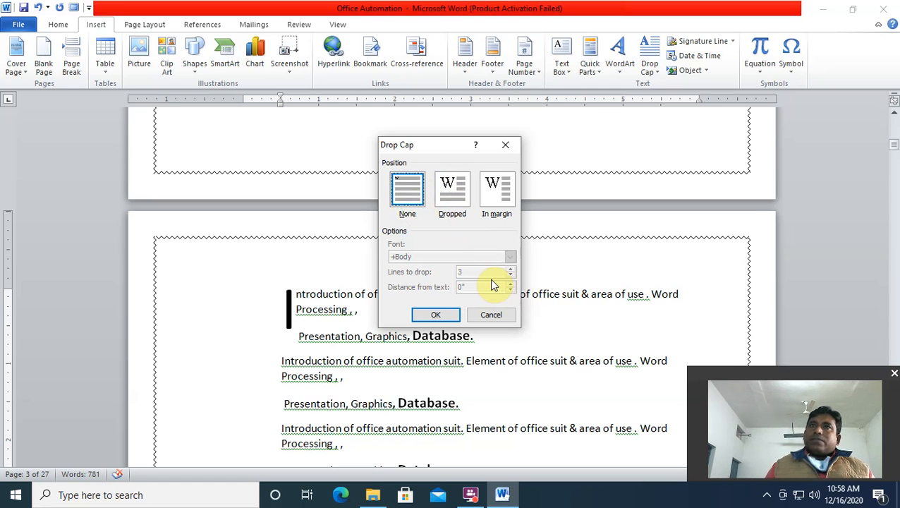
{"action": "left_click", "coordinate": [457, 196]}
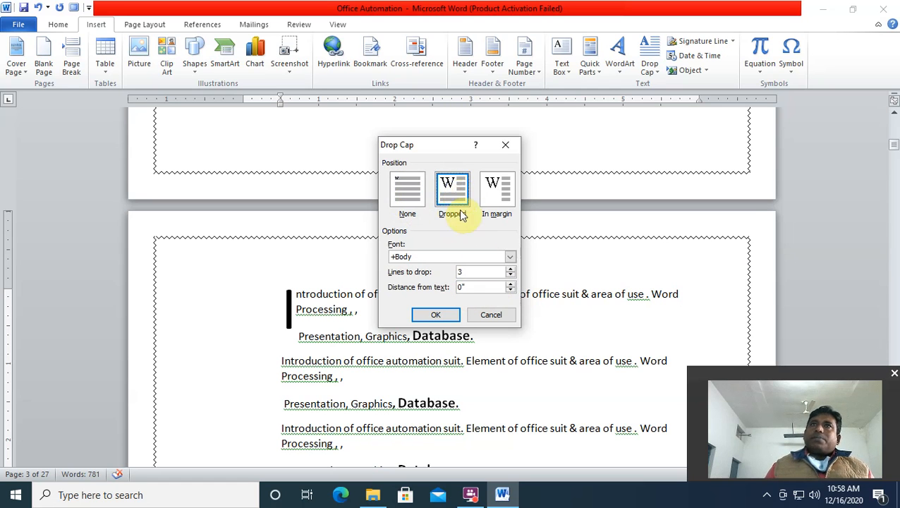
- Try different numbers of lines to drop, settle on 3, and apply the drop cap to the first Presentation paragraph
{"action": "left_click", "coordinate": [510, 268]}
{"action": "left_click", "coordinate": [510, 268]}
{"action": "left_click", "coordinate": [510, 280]}
{"action": "left_click", "coordinate": [511, 280]}
{"action": "left_click", "coordinate": [510, 280]}
{"action": "left_click", "coordinate": [510, 280]}
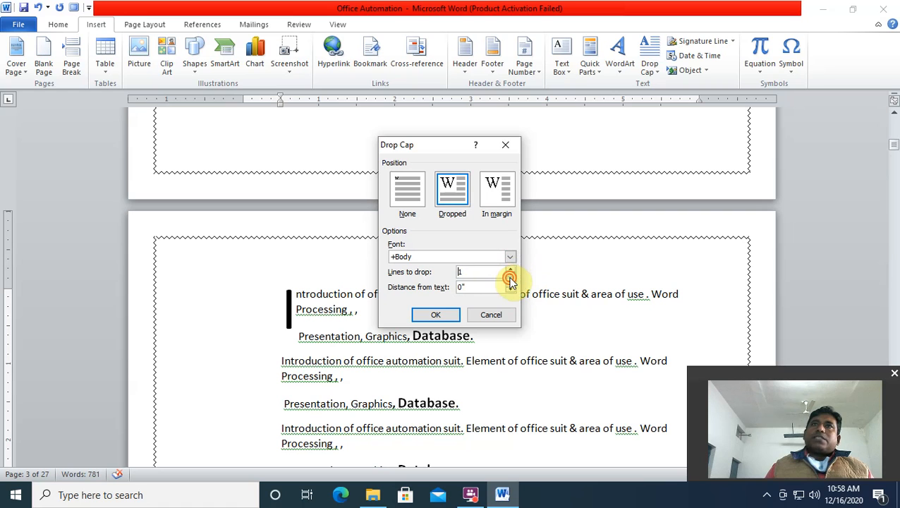
{"action": "left_click", "coordinate": [511, 269]}
{"action": "left_click", "coordinate": [510, 269]}
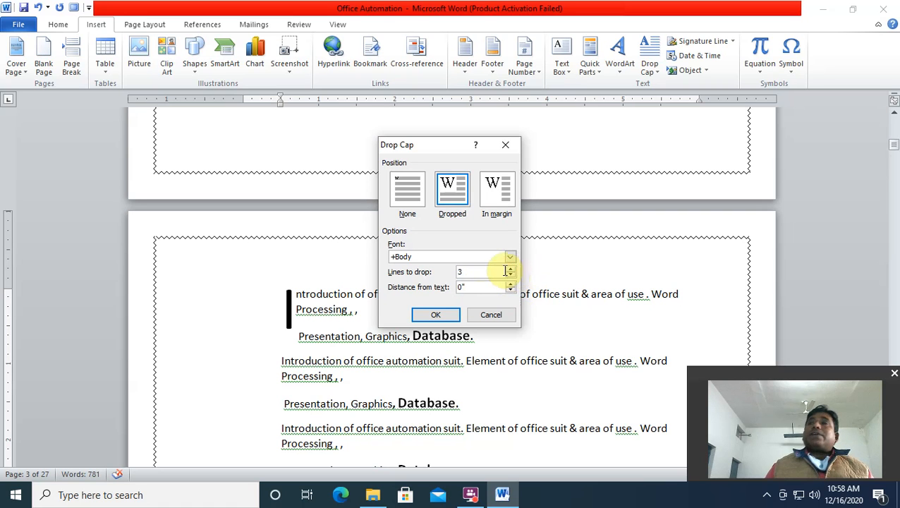
{"action": "left_click", "coordinate": [437, 314]}
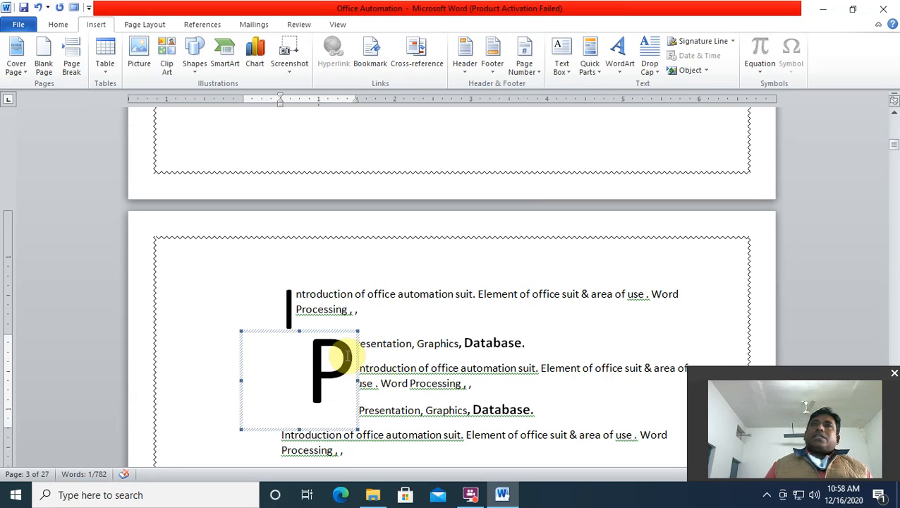
{"action": "left_click", "coordinate": [383, 344]}
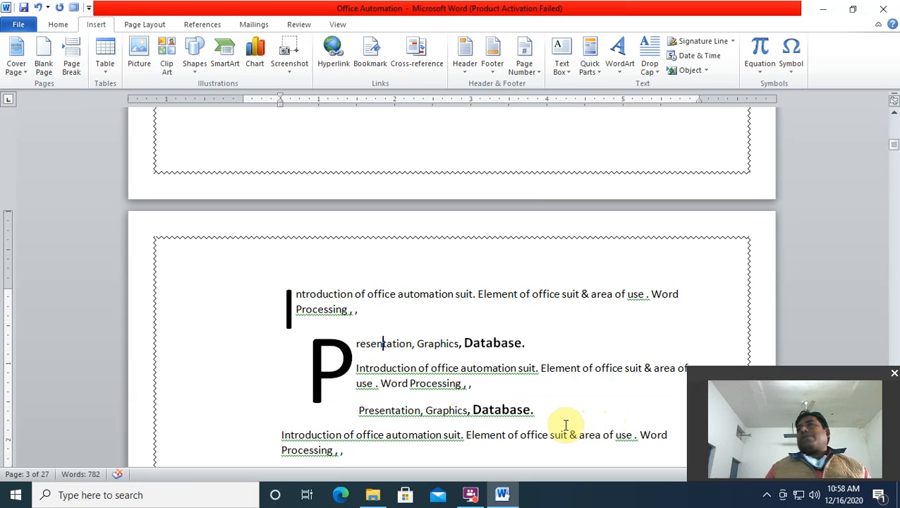